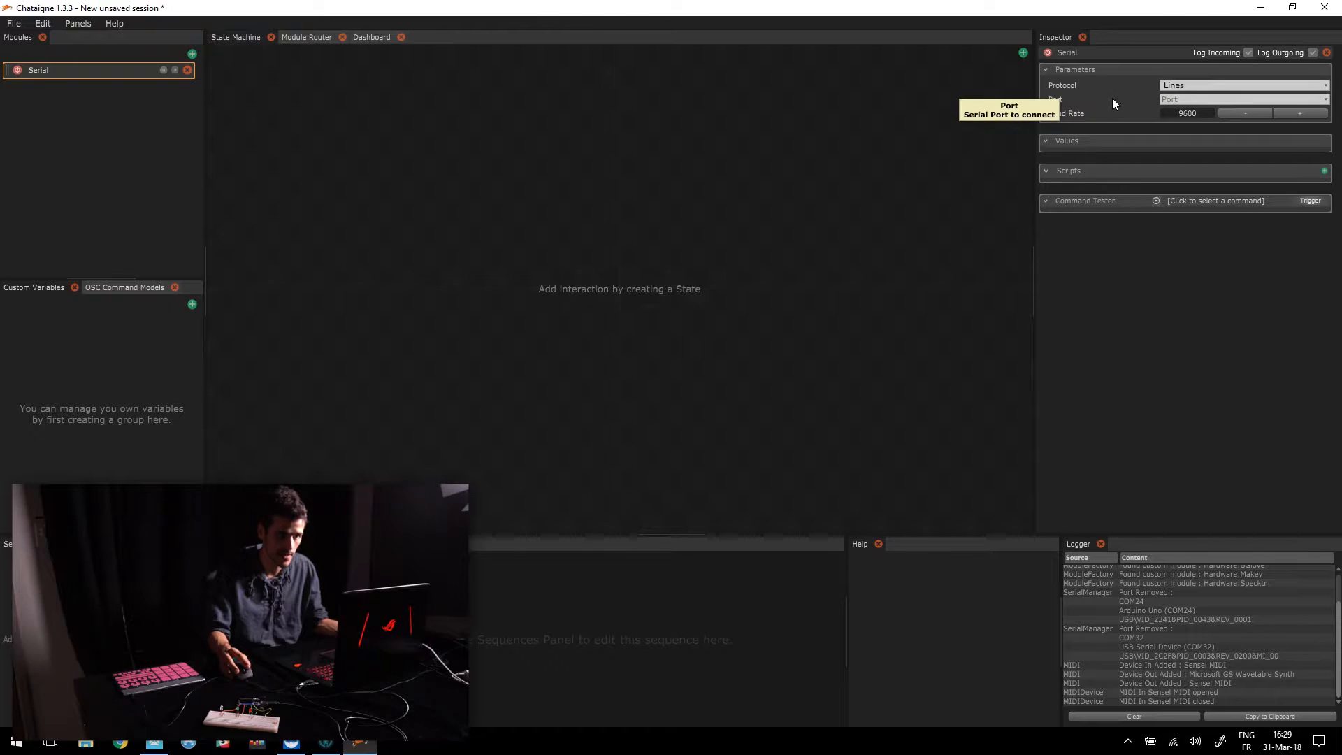
Set the Serial module's port to Arduino Uno (COM24) and choose the Send string command for its command tester.
click(1188, 100)
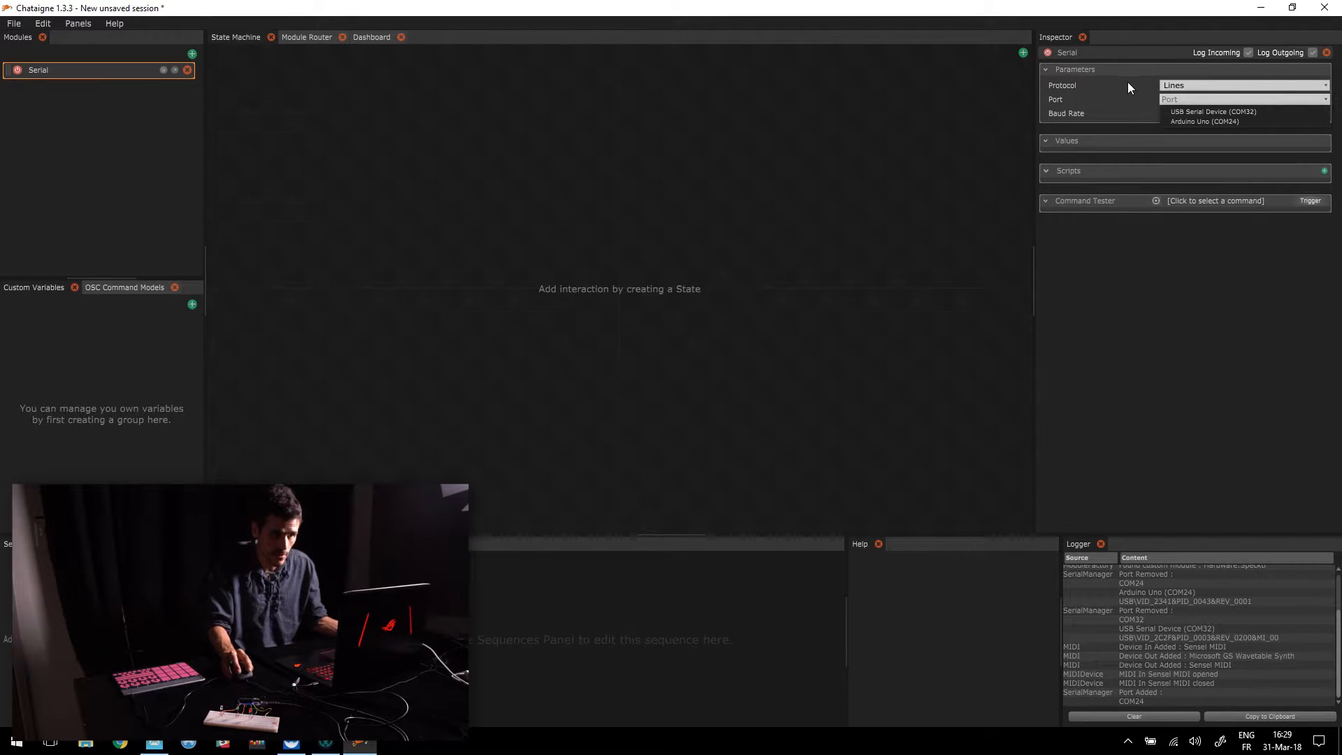
click(1194, 121)
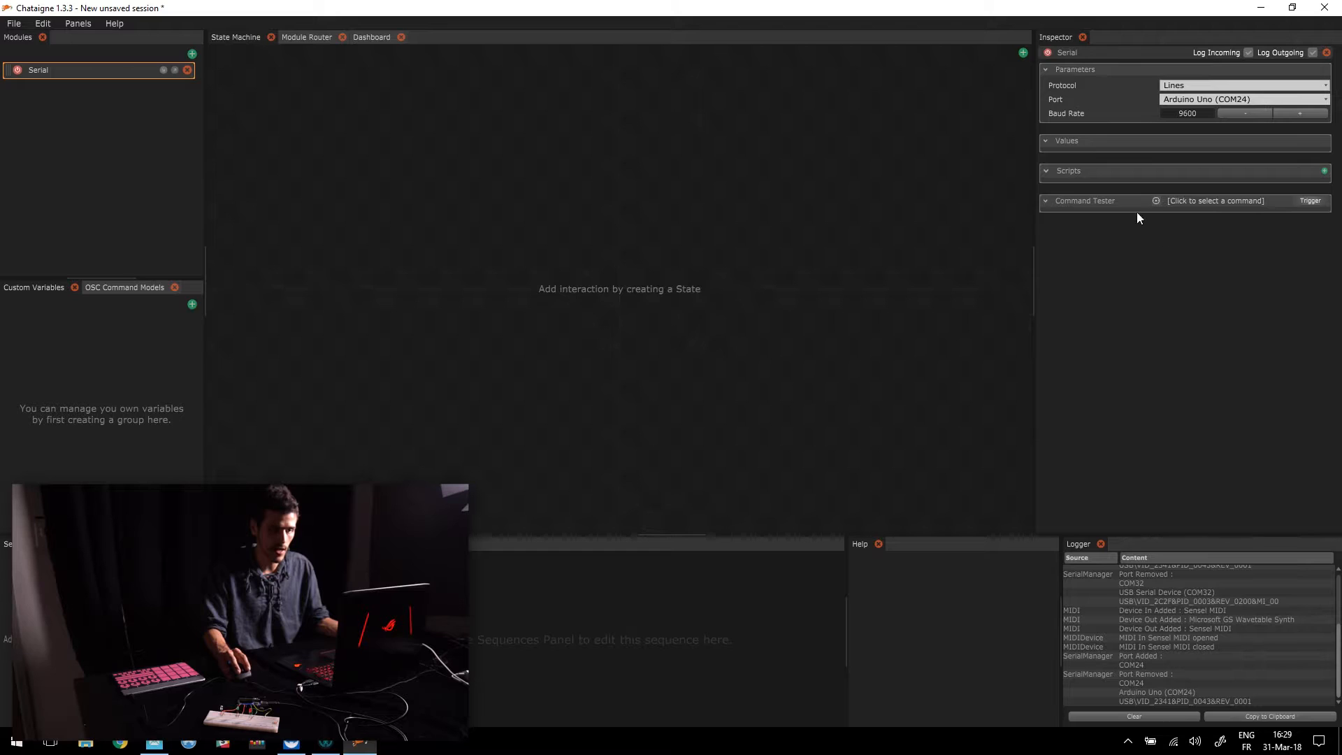
click(1223, 200)
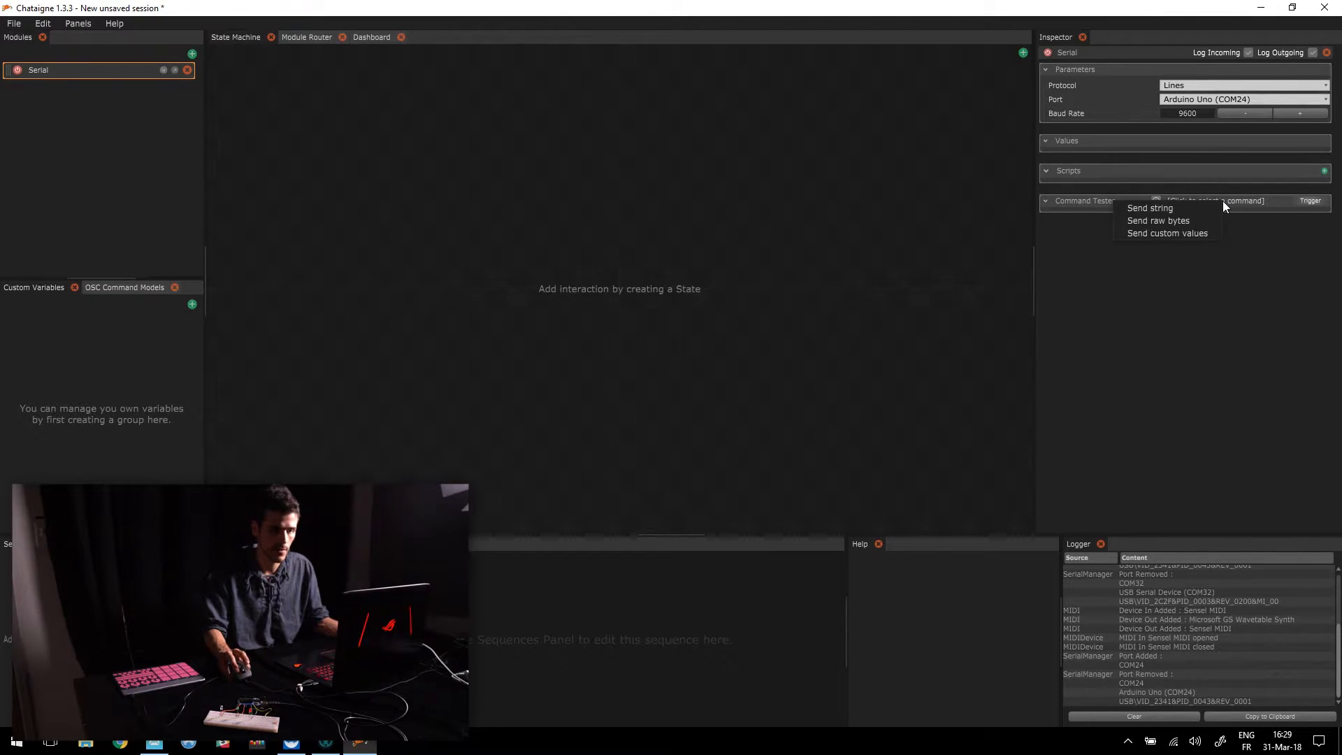
click(1162, 210)
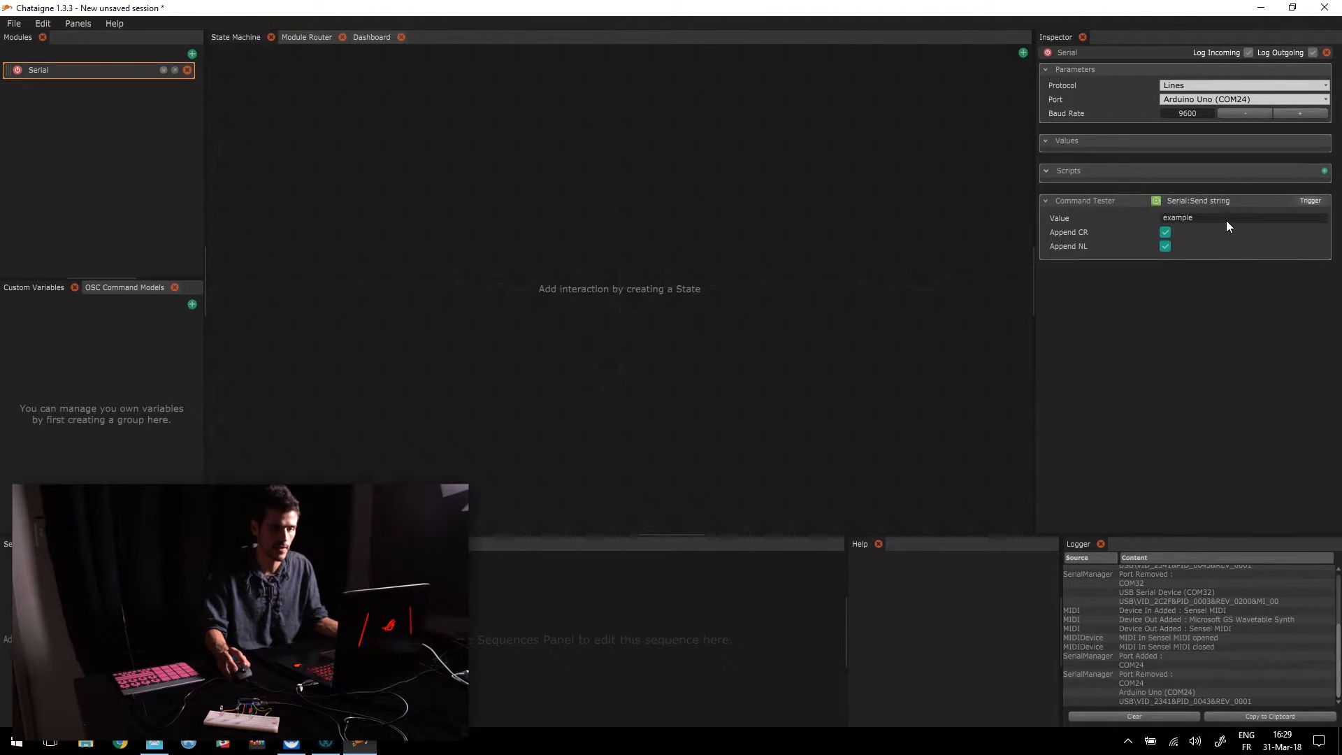
Set the test string to "r", turn off Append CR and Append NL, and trigger the command.
double_click(1185, 216)
text(r)
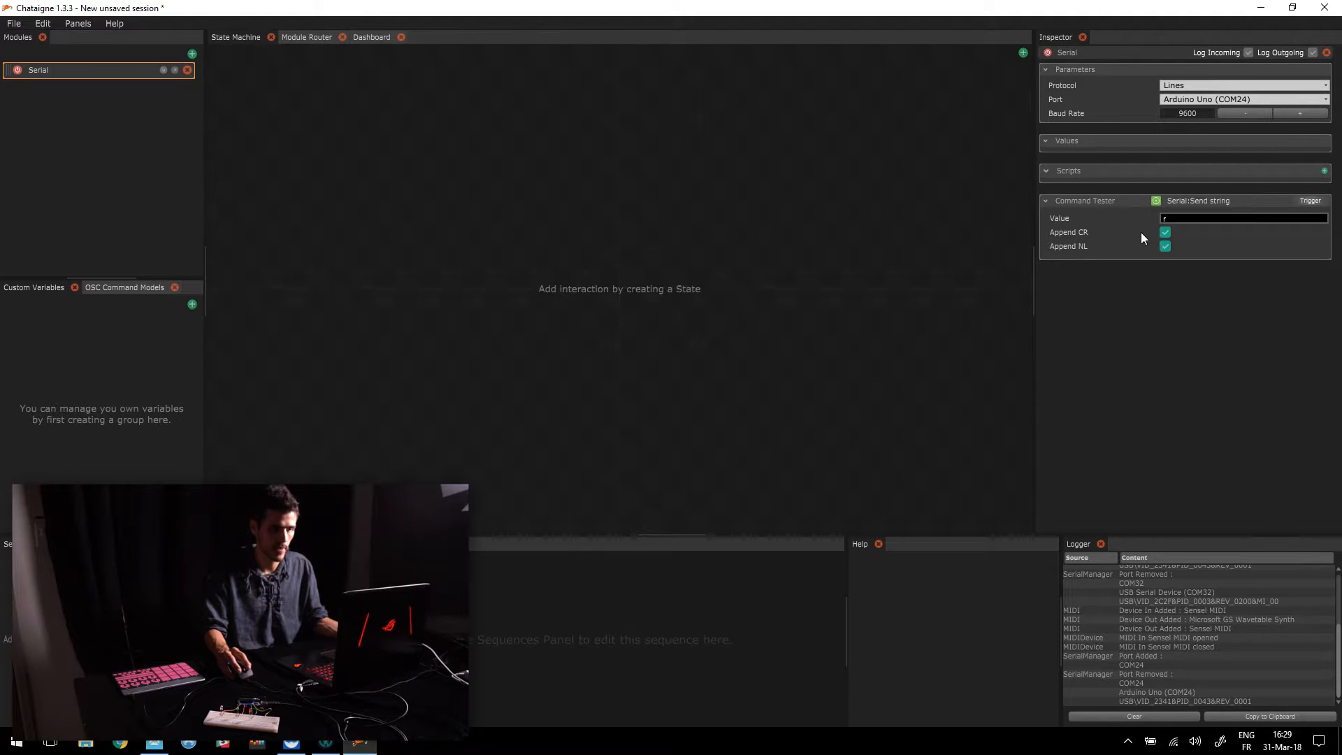
click(1164, 233)
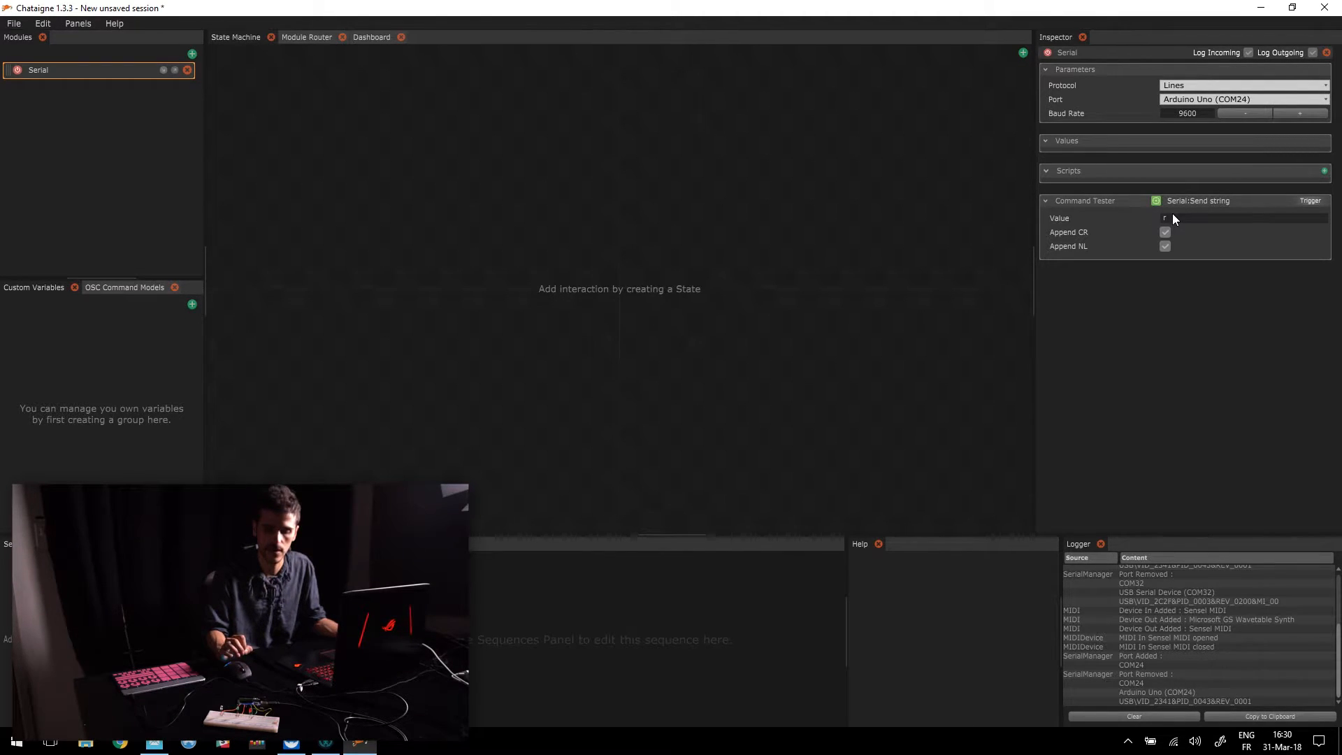
click(1322, 207)
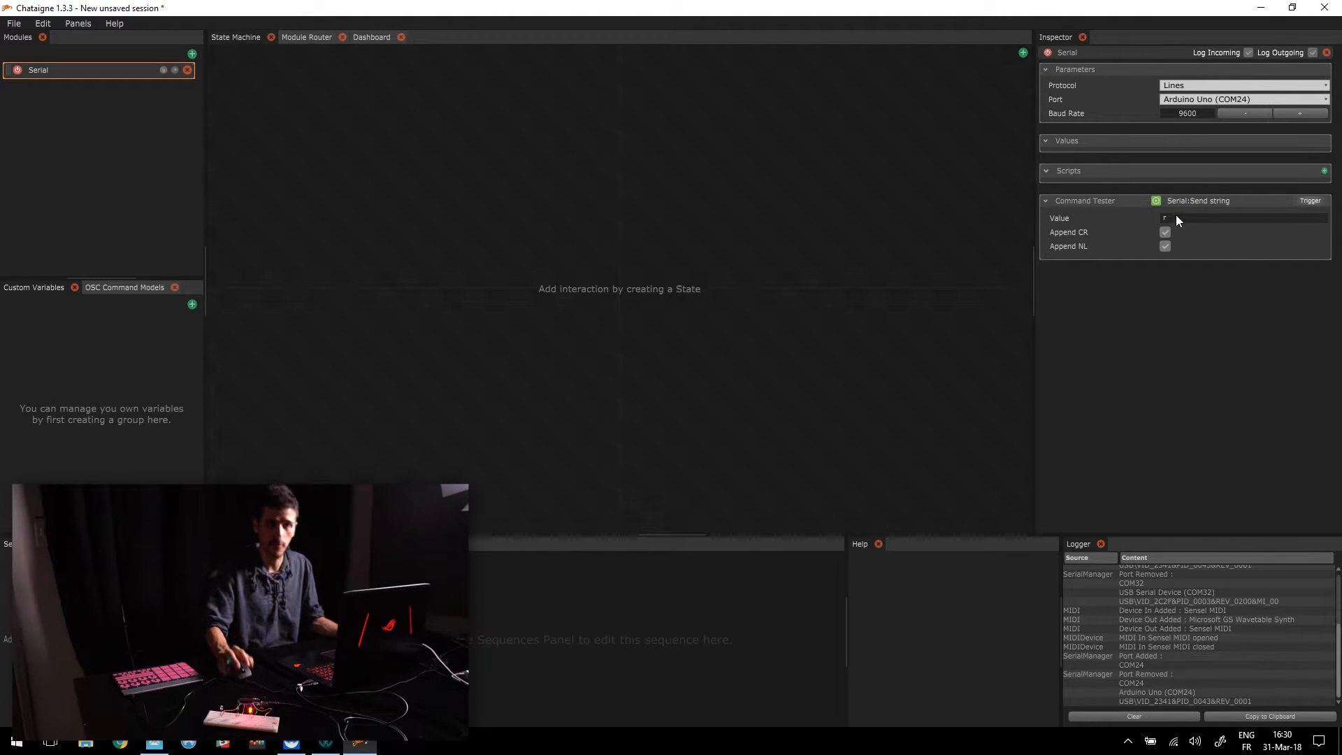
Change the command tester's string value to "g" and send it to the Arduino.
click(1186, 218)
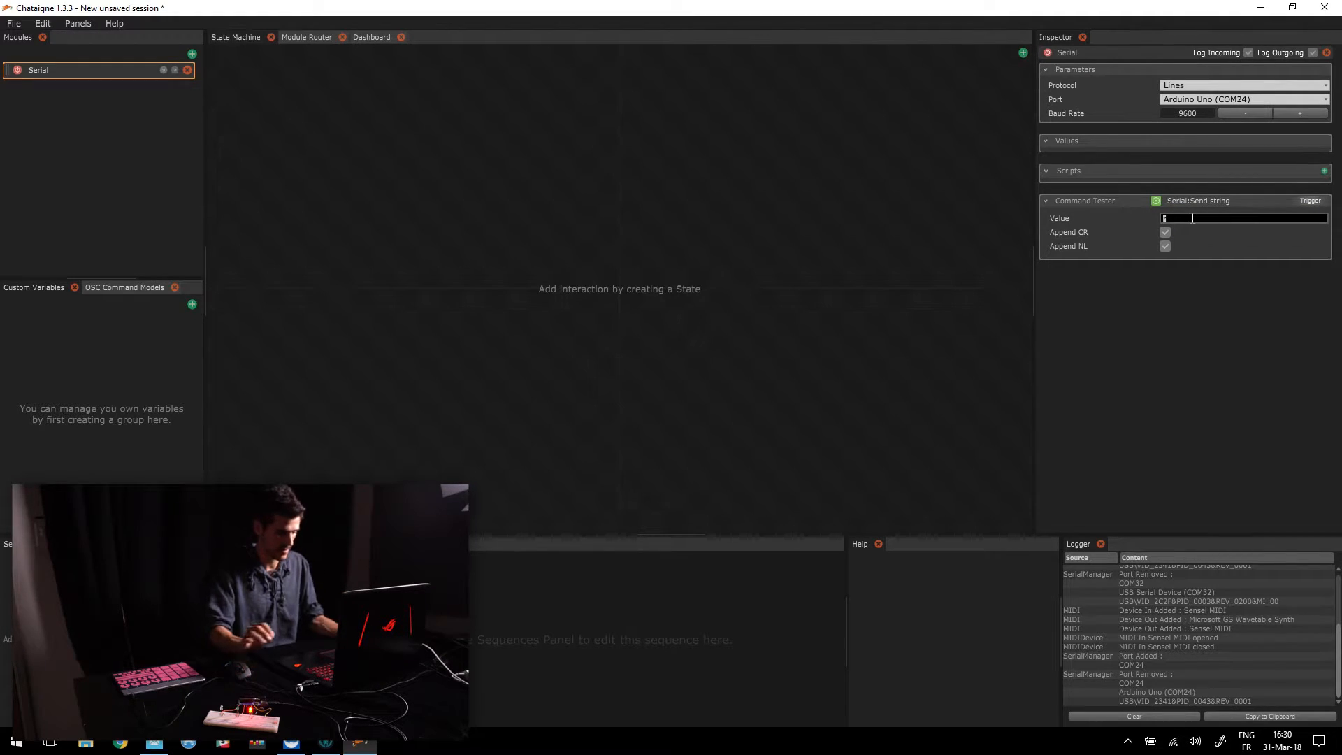
text(g)
key(Return)
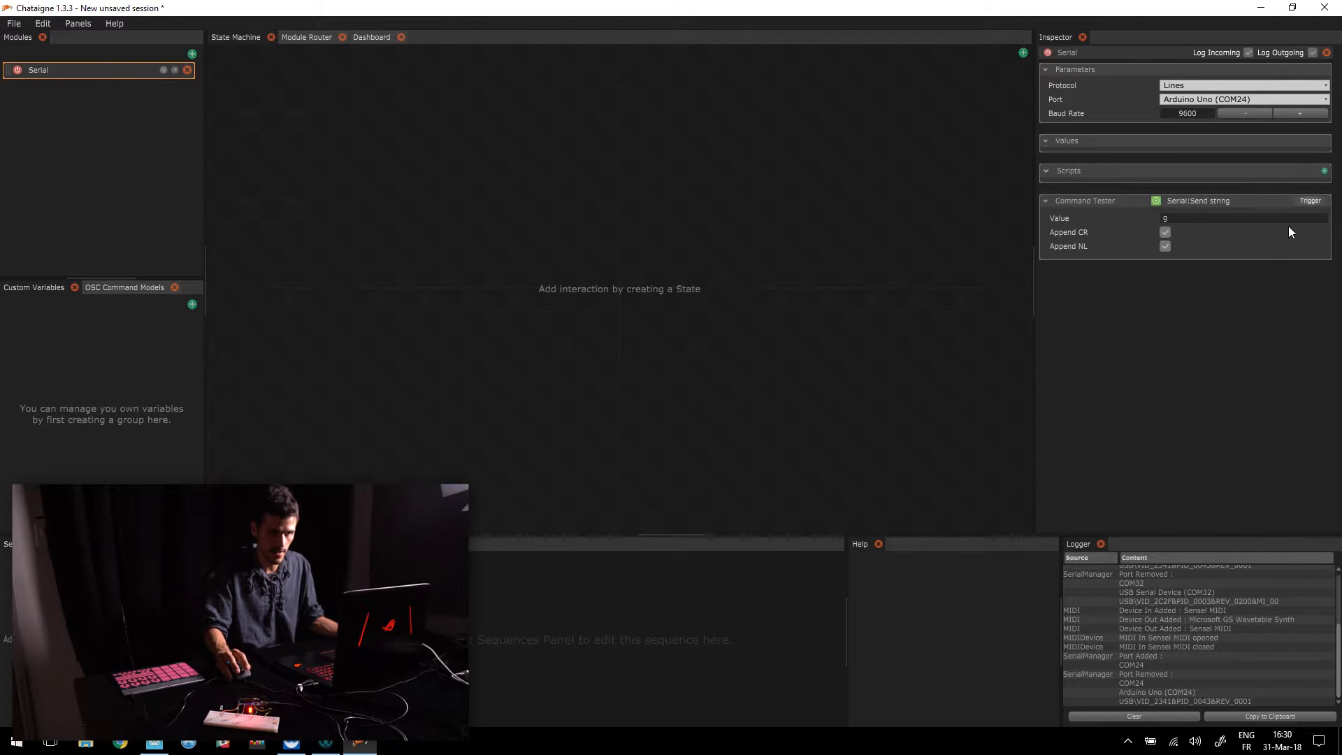
click(1311, 203)
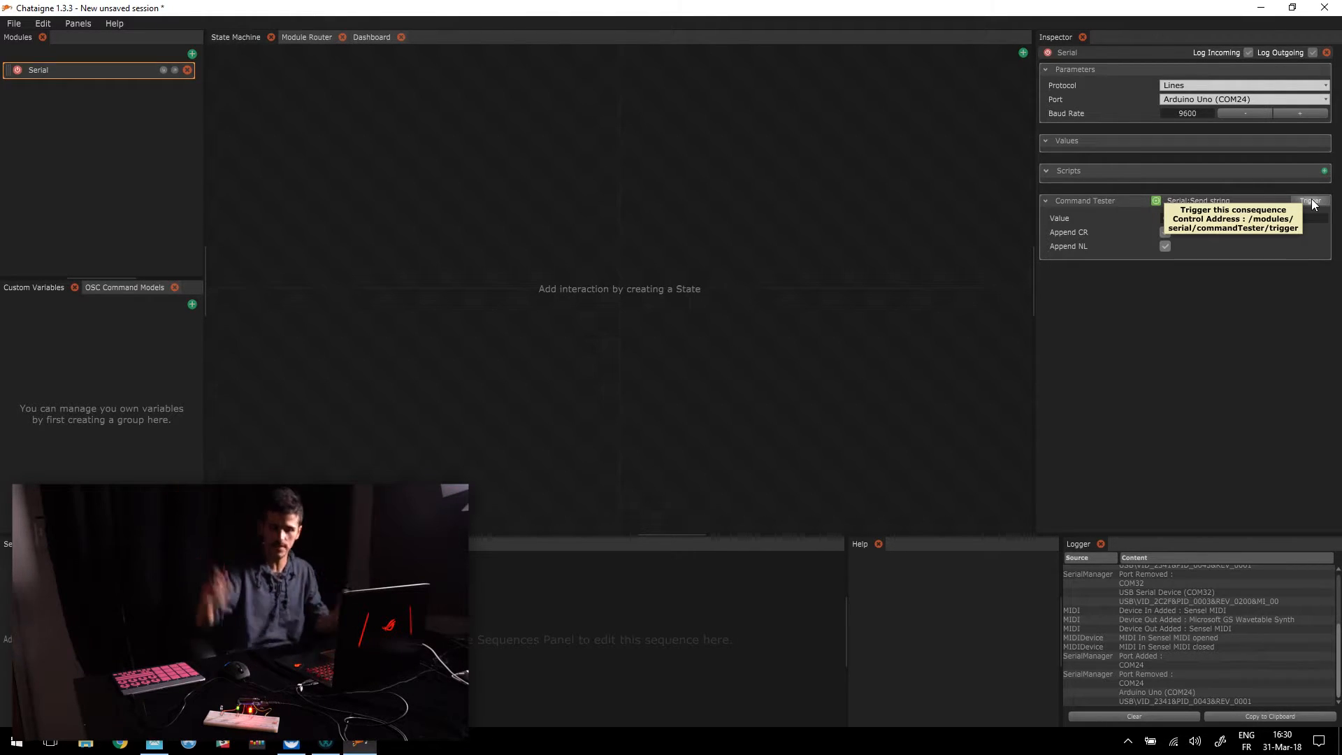
Set the test string to "p" and trigger the Send string command.
click(1219, 220)
text(p)
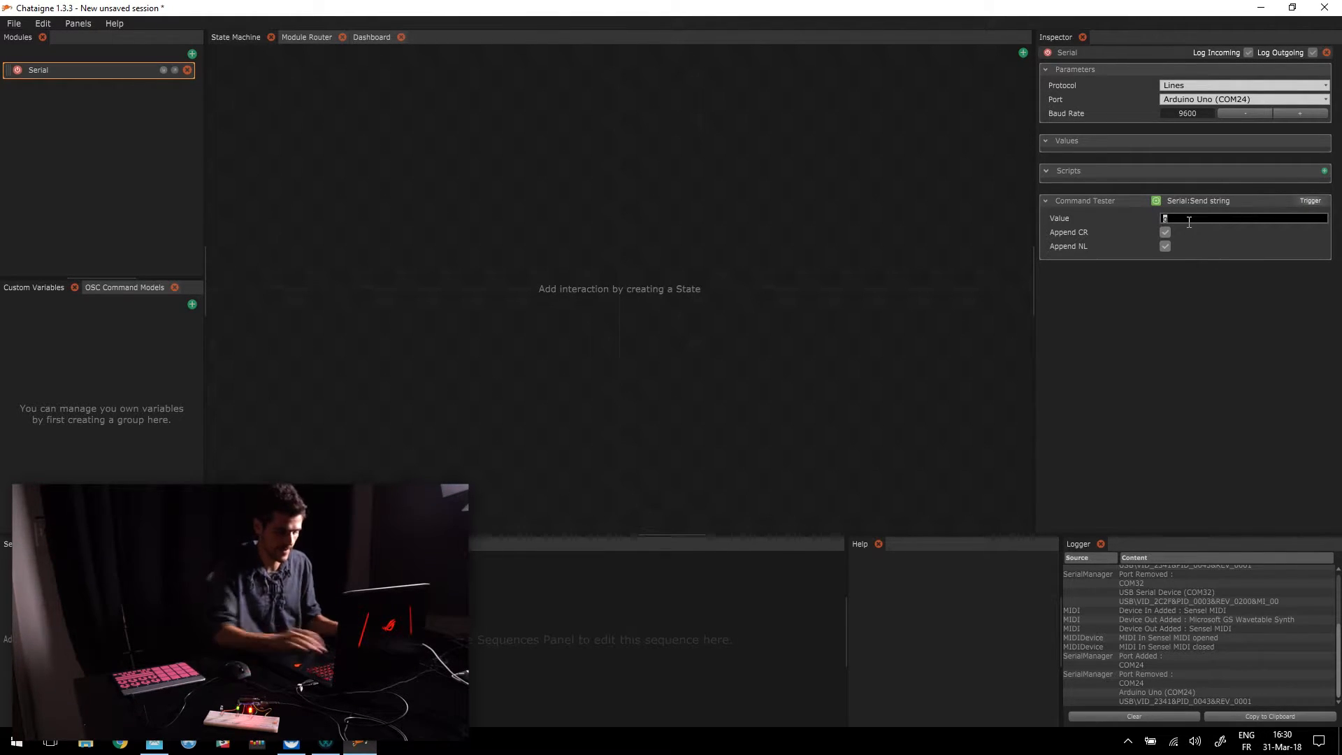
click(1311, 202)
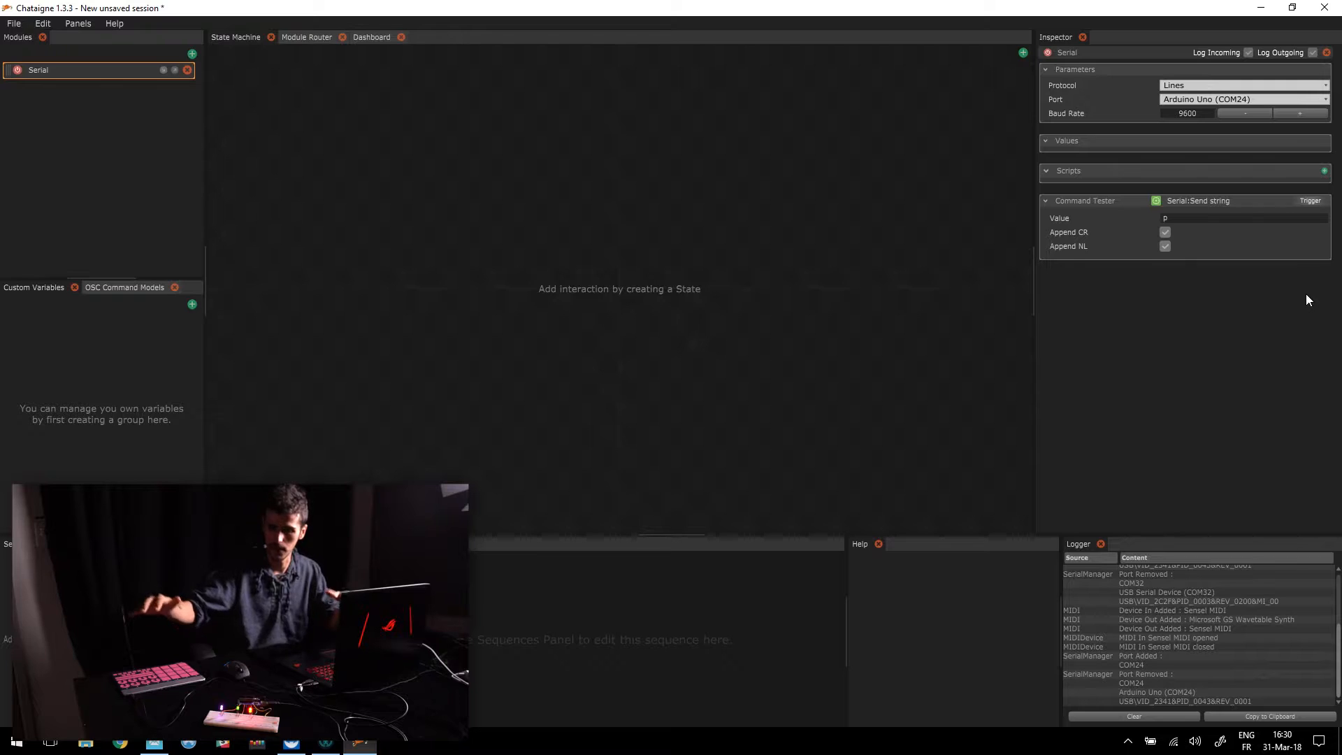
Send the string "a" to the Arduino with the command tester.
click(1205, 217)
text(a)
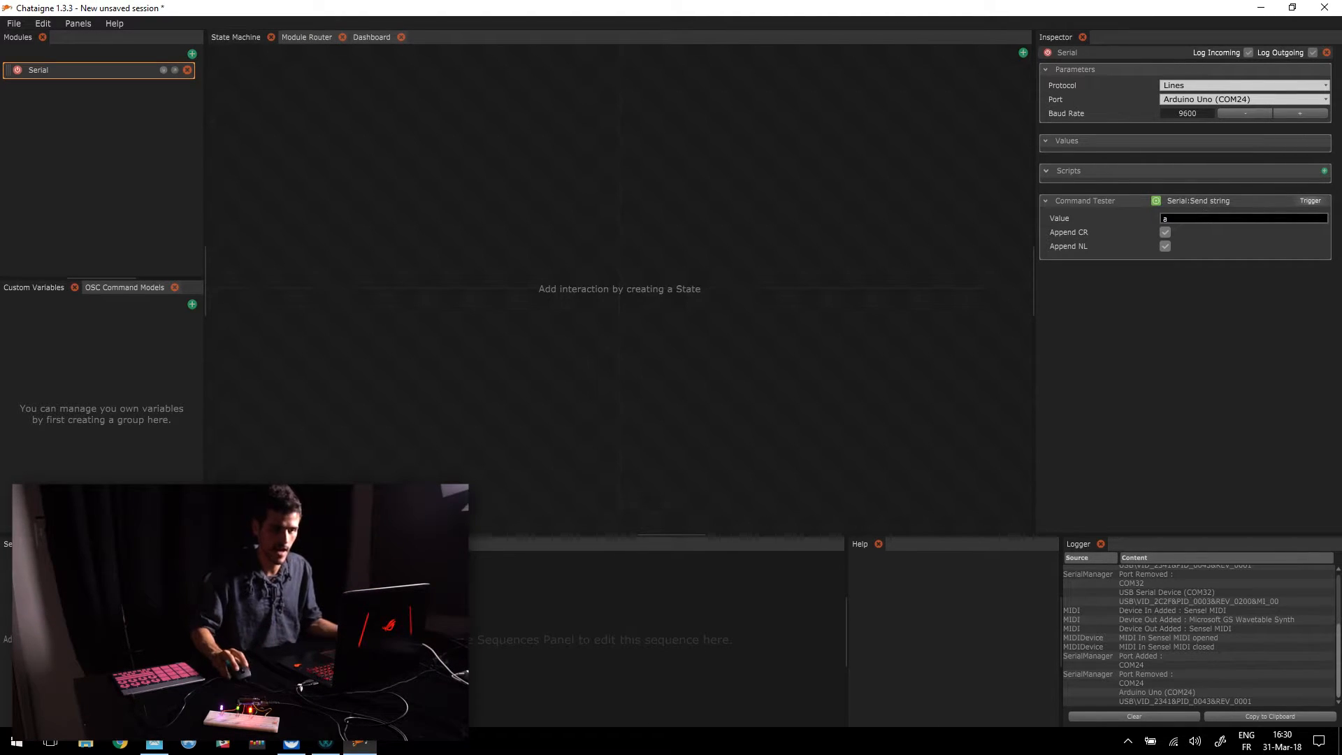
click(1304, 196)
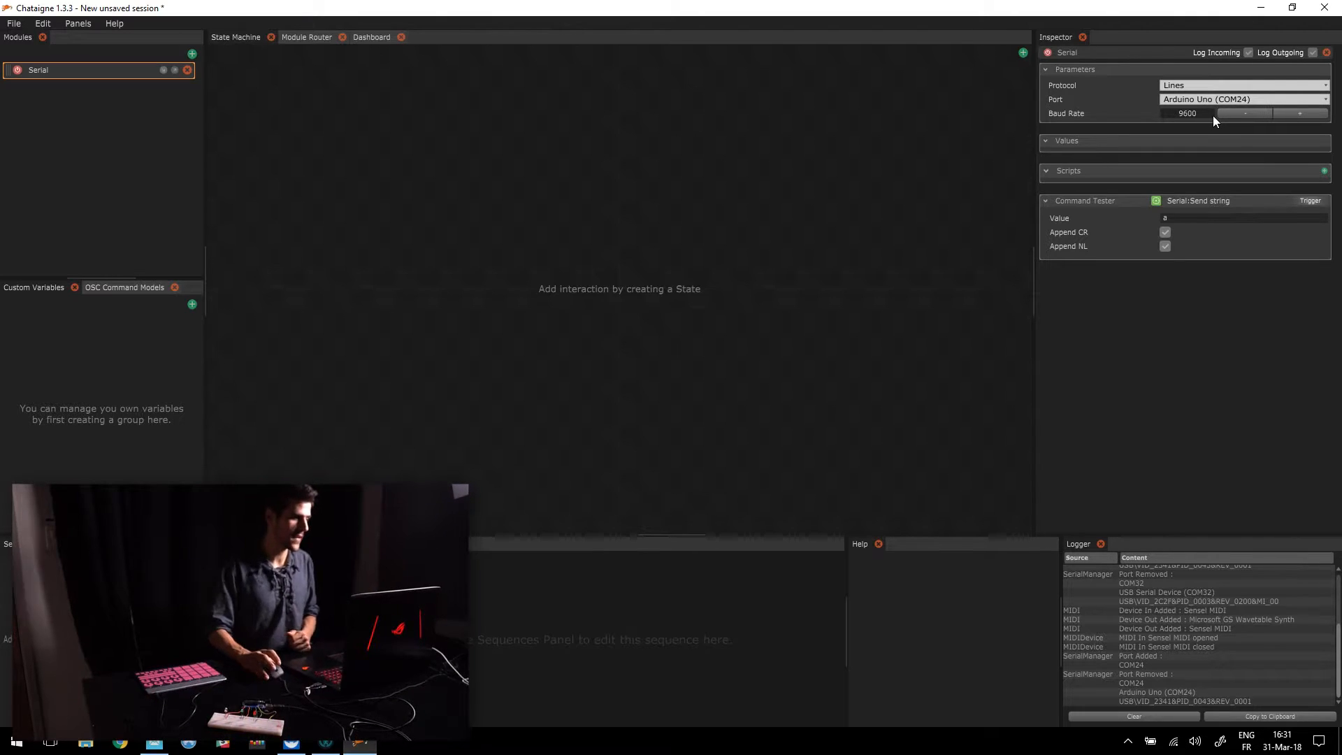
Add a MIDI module with Sensel MIDI as its input device and enable Auto Add for incoming values.
click(192, 54)
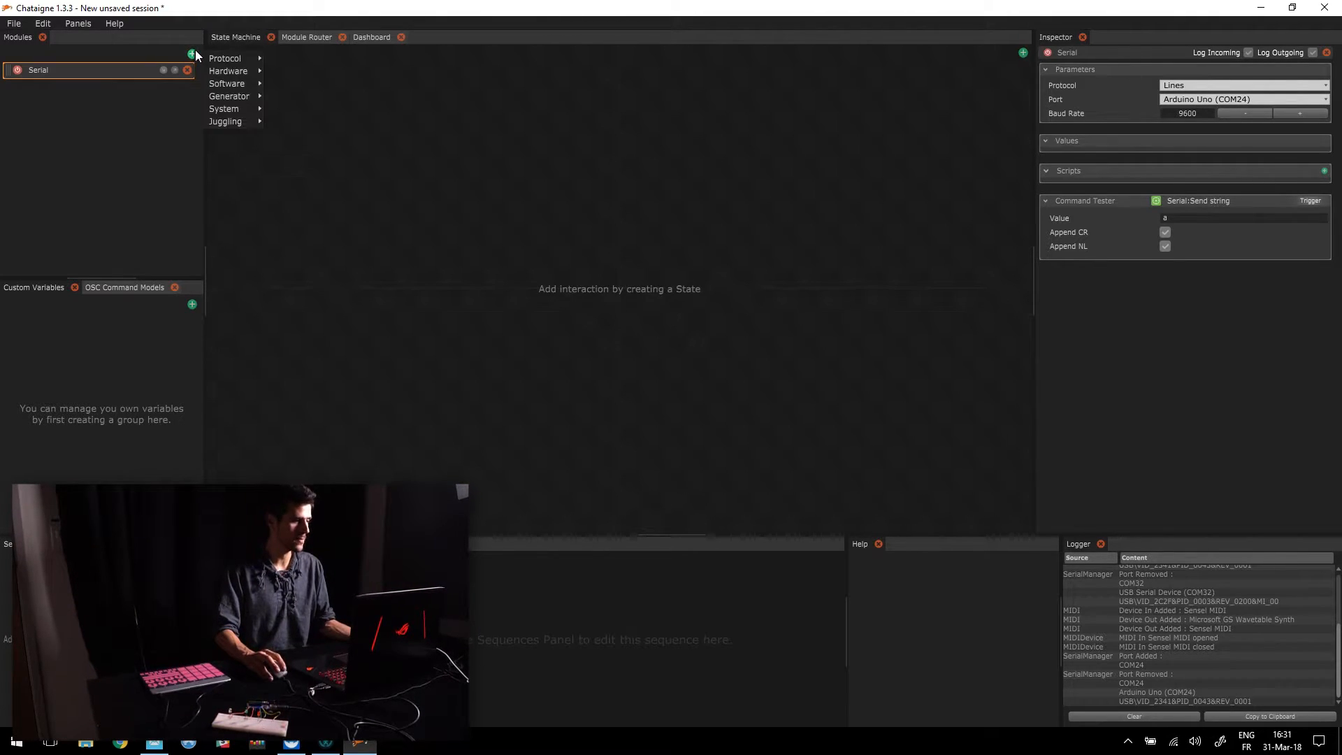
mouse_move(232, 55)
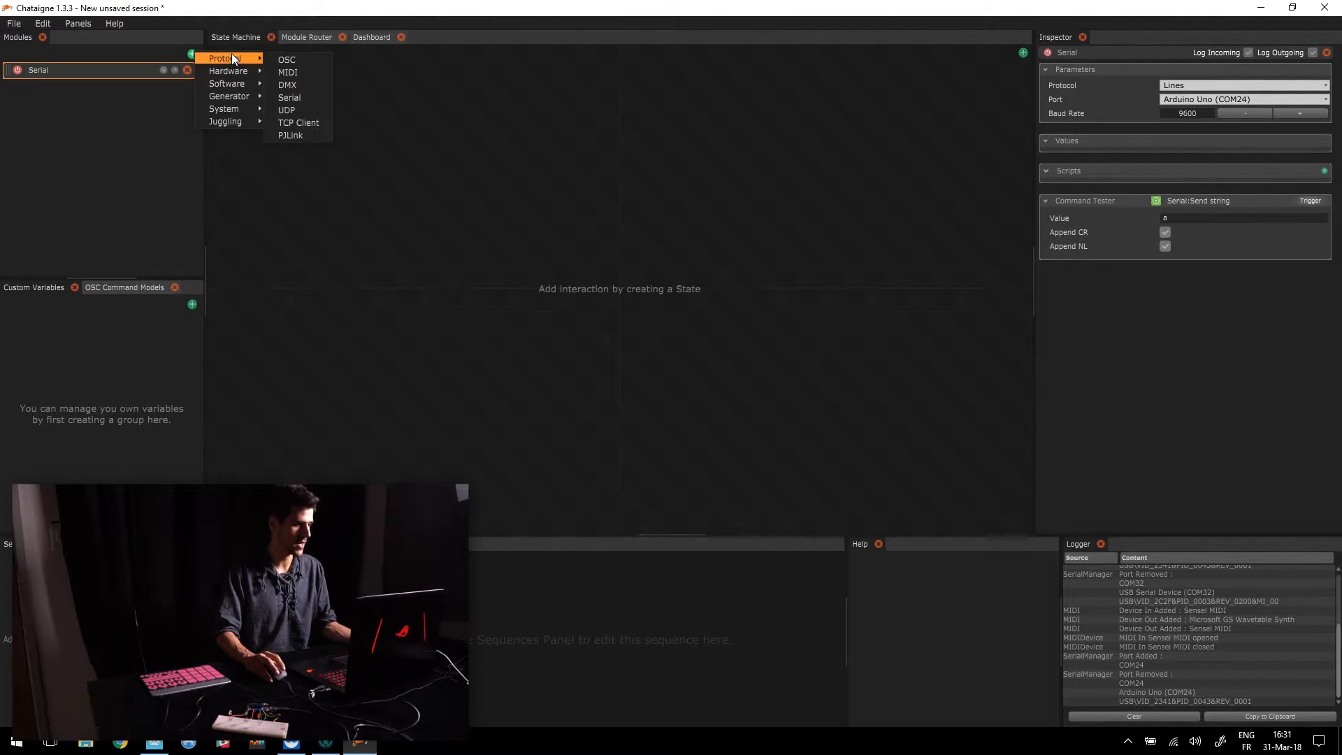
click(301, 71)
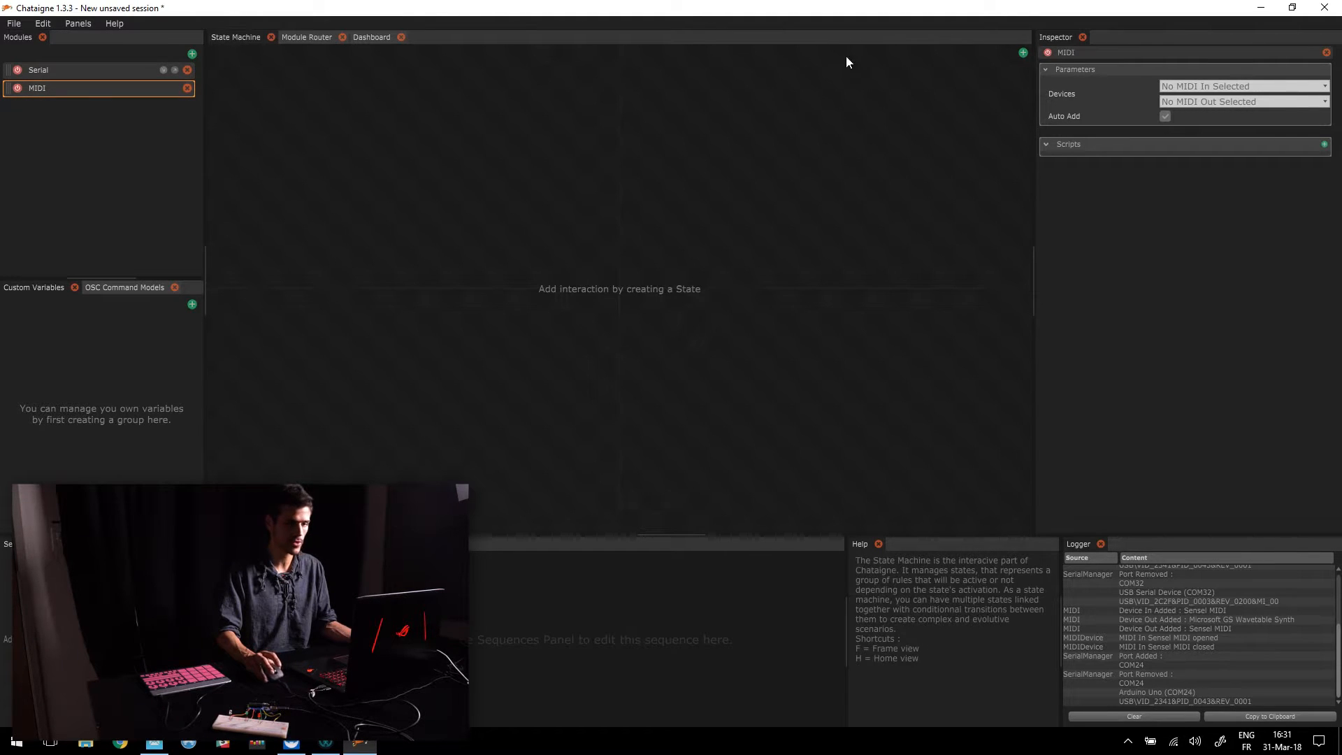
click(1210, 81)
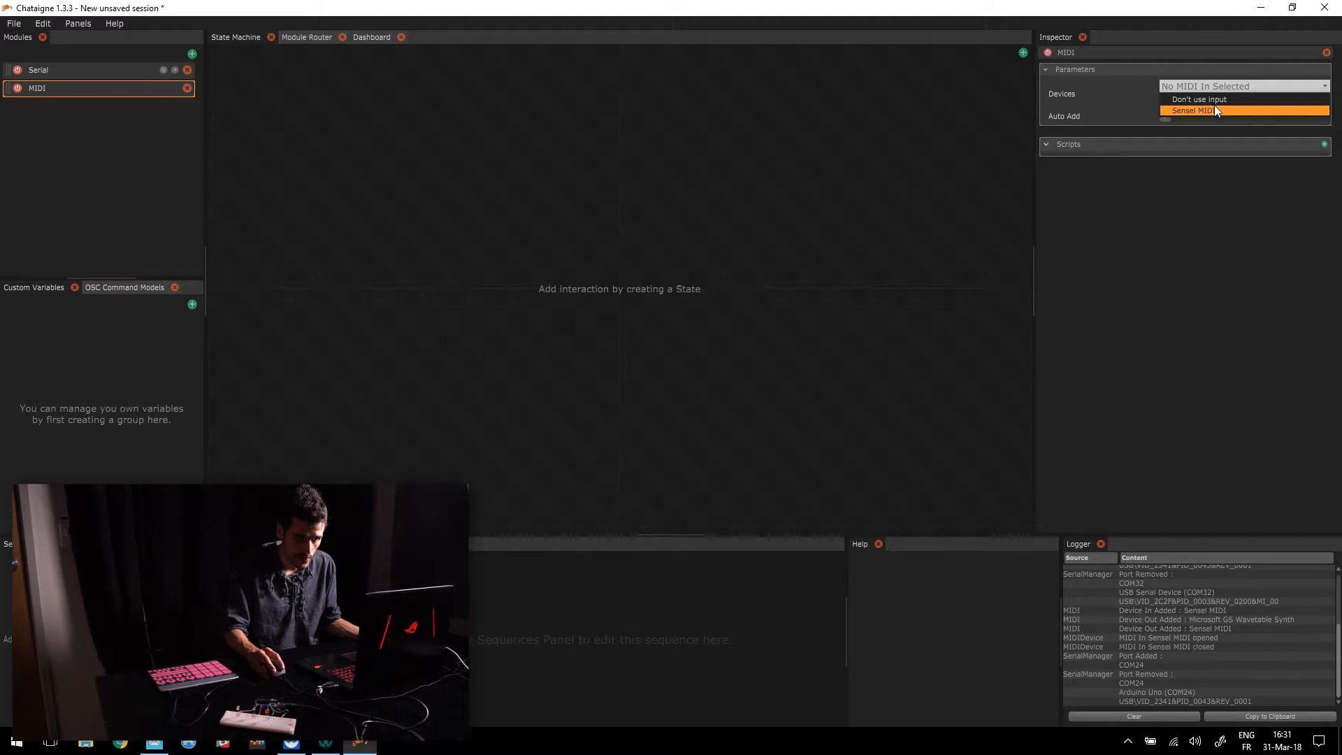
click(1214, 110)
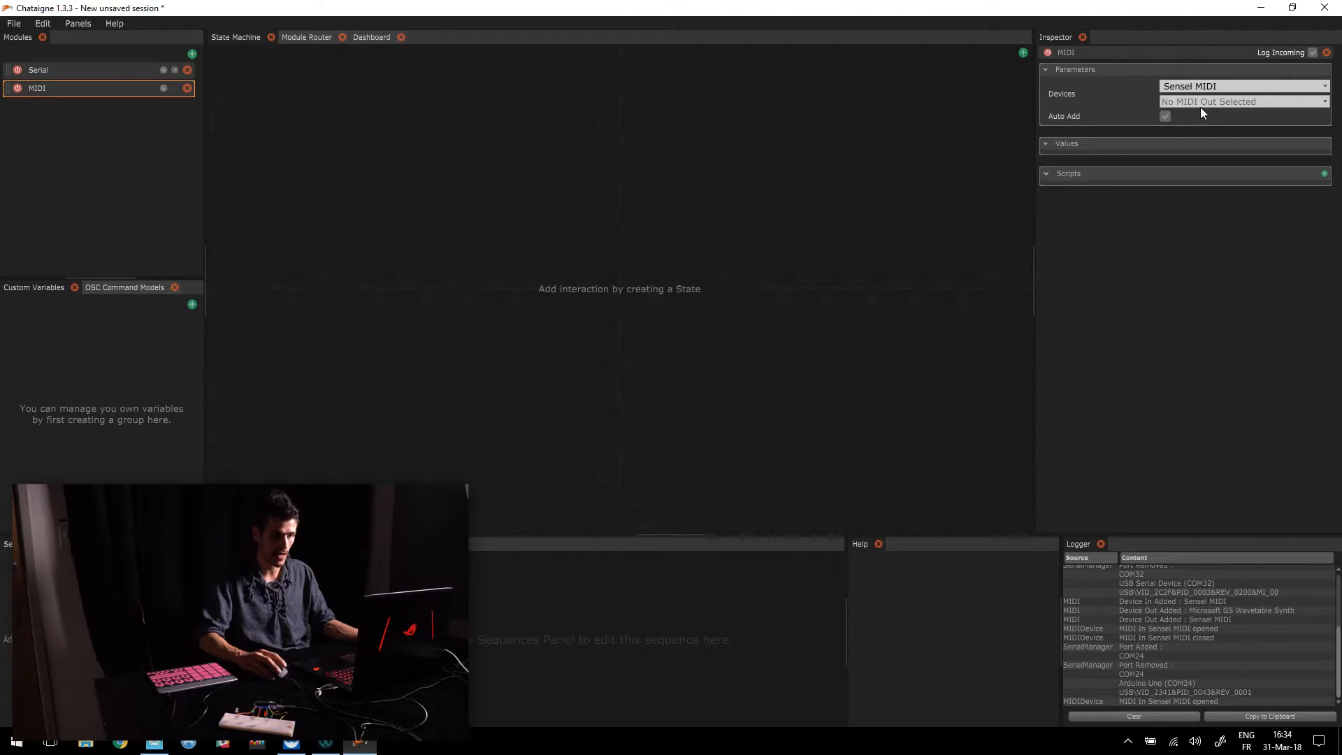
click(1166, 115)
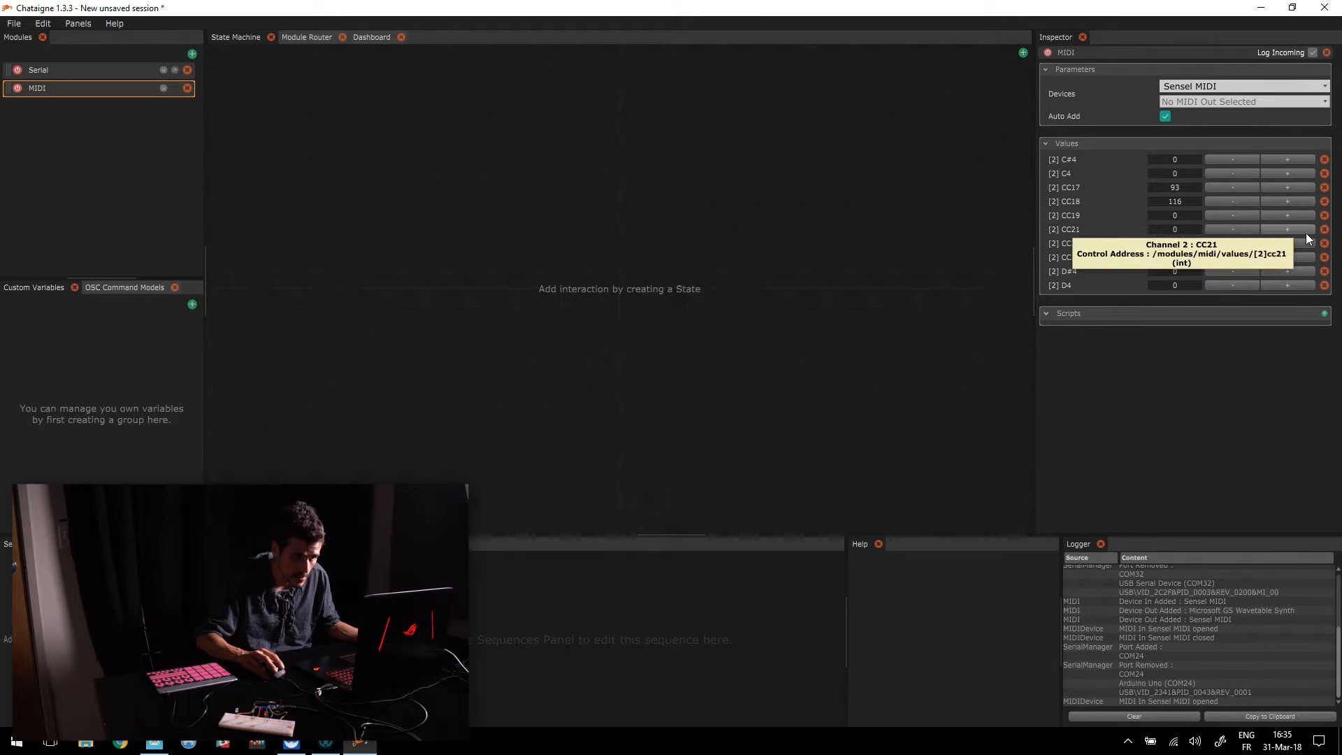
Remove the CC18, CC19, CC21, CC23 and CC25 values from the MIDI module and turn off Auto Add.
click(1324, 215)
click(1324, 215)
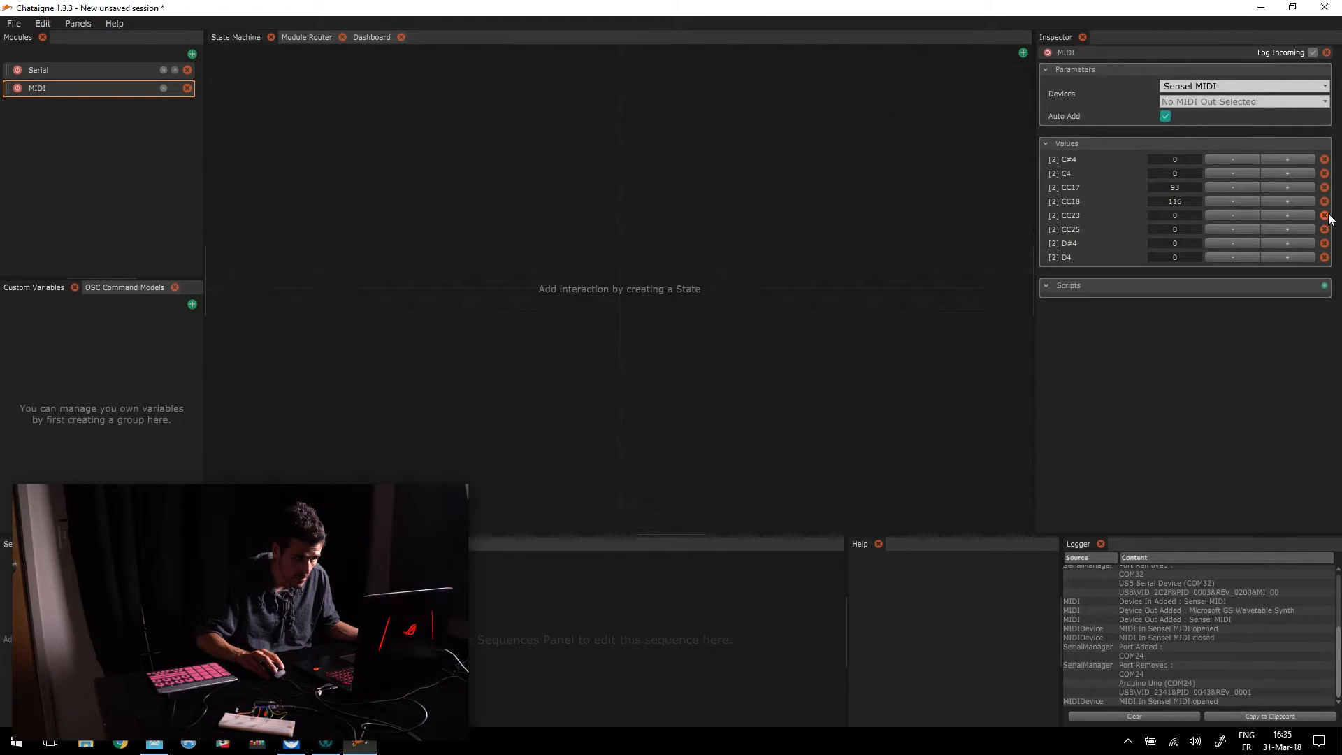
click(1325, 215)
click(1324, 215)
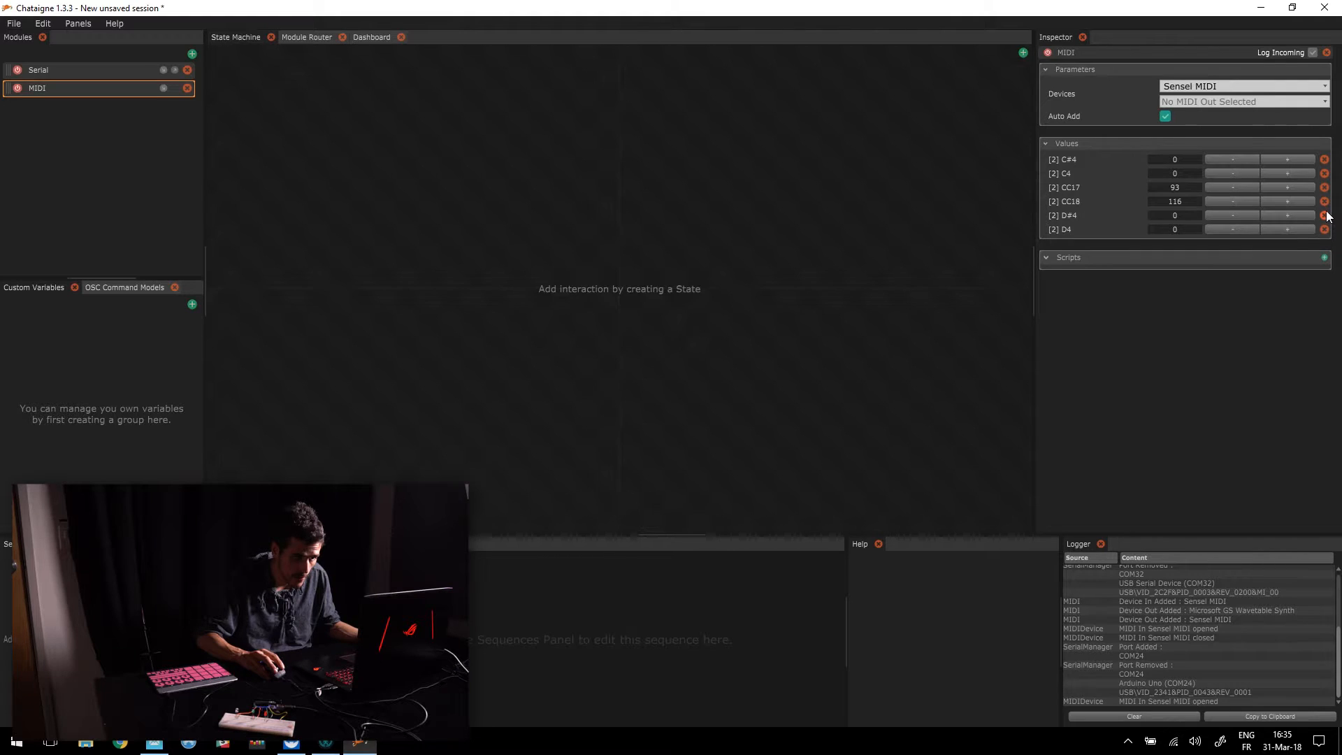
click(1324, 201)
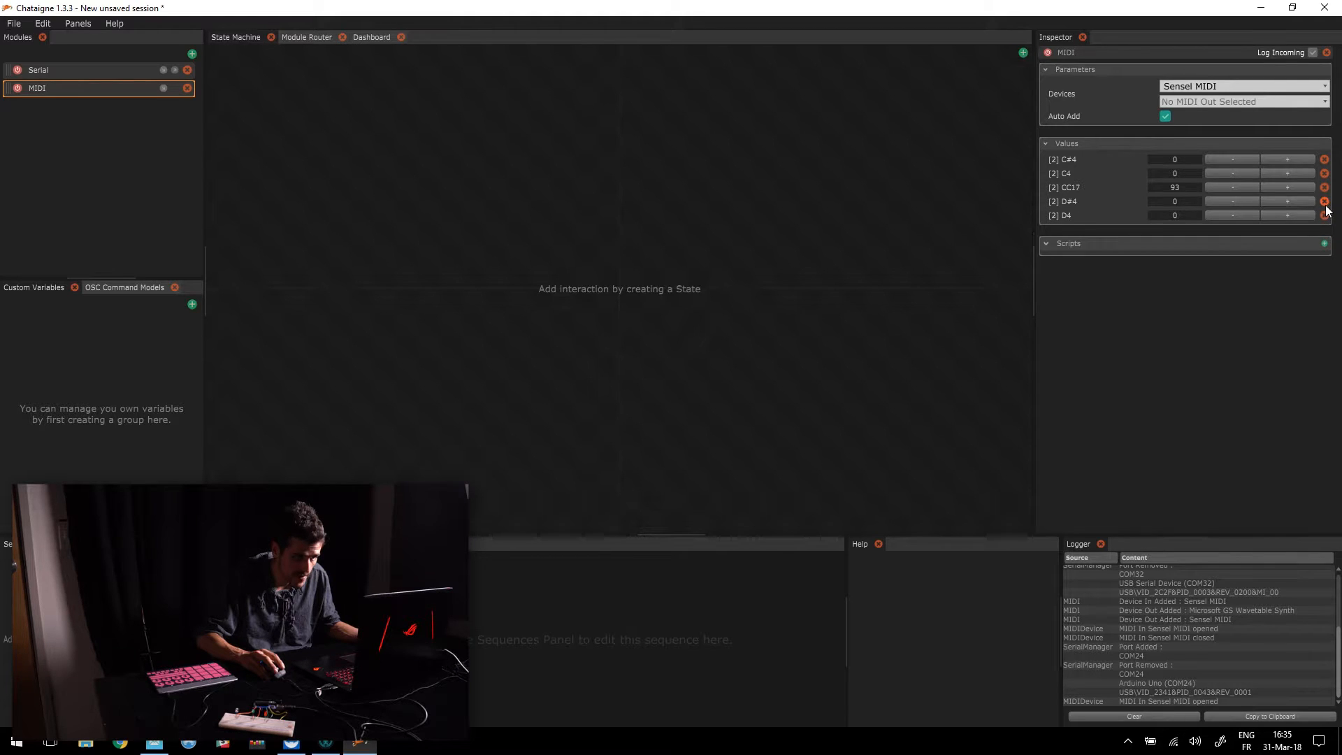
click(1169, 112)
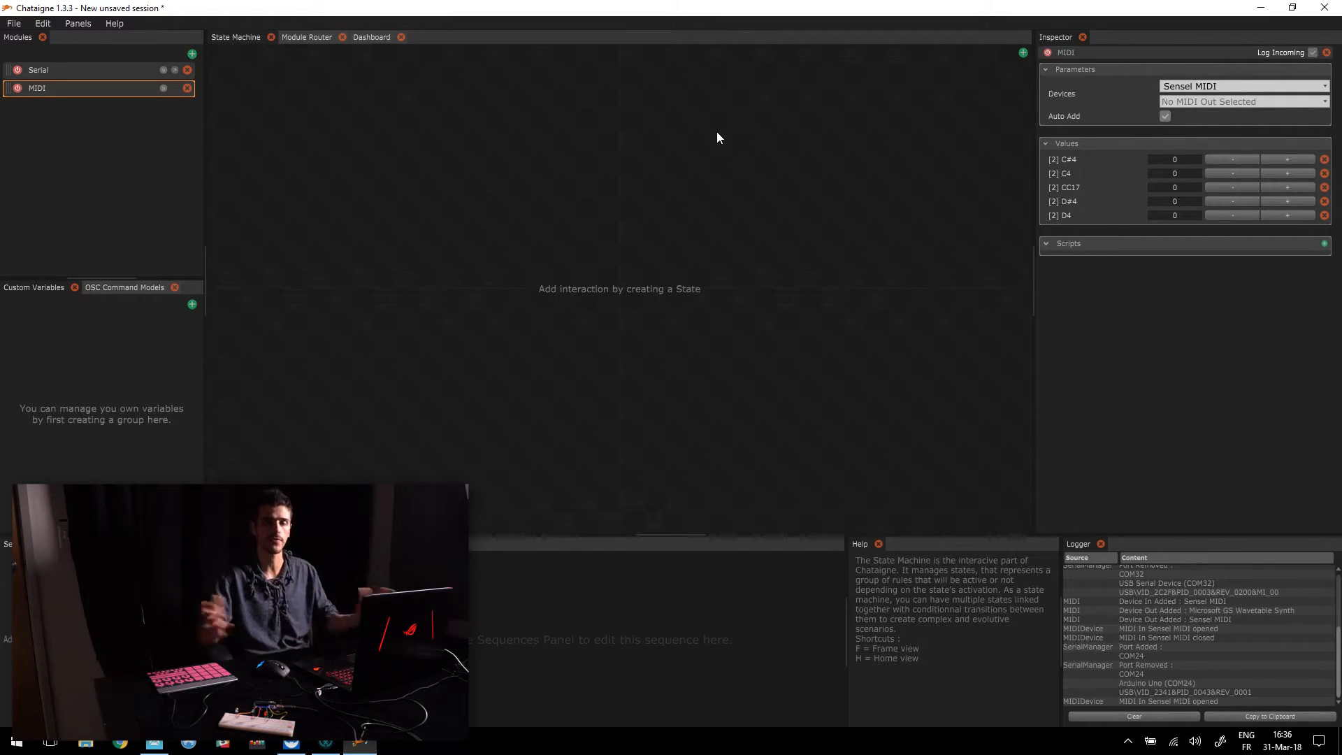
click(595, 197)
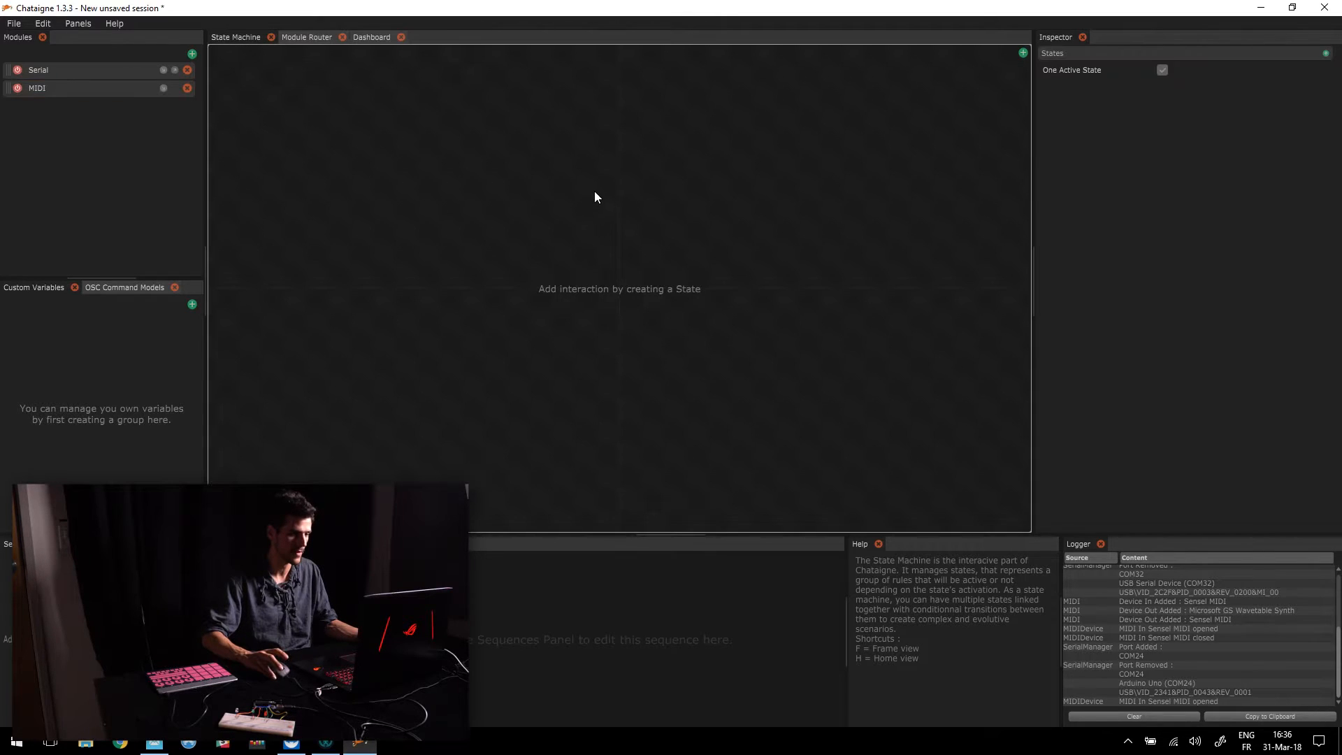
right_click(580, 168)
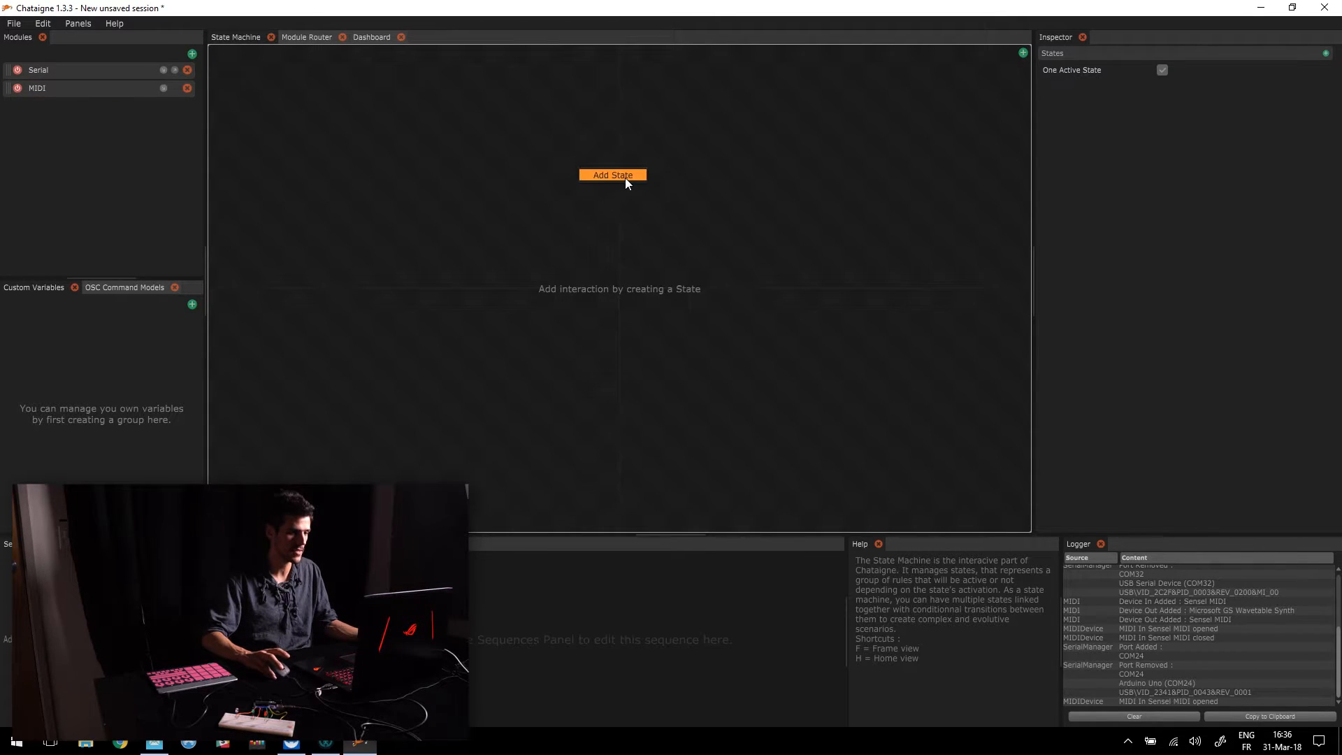
click(625, 177)
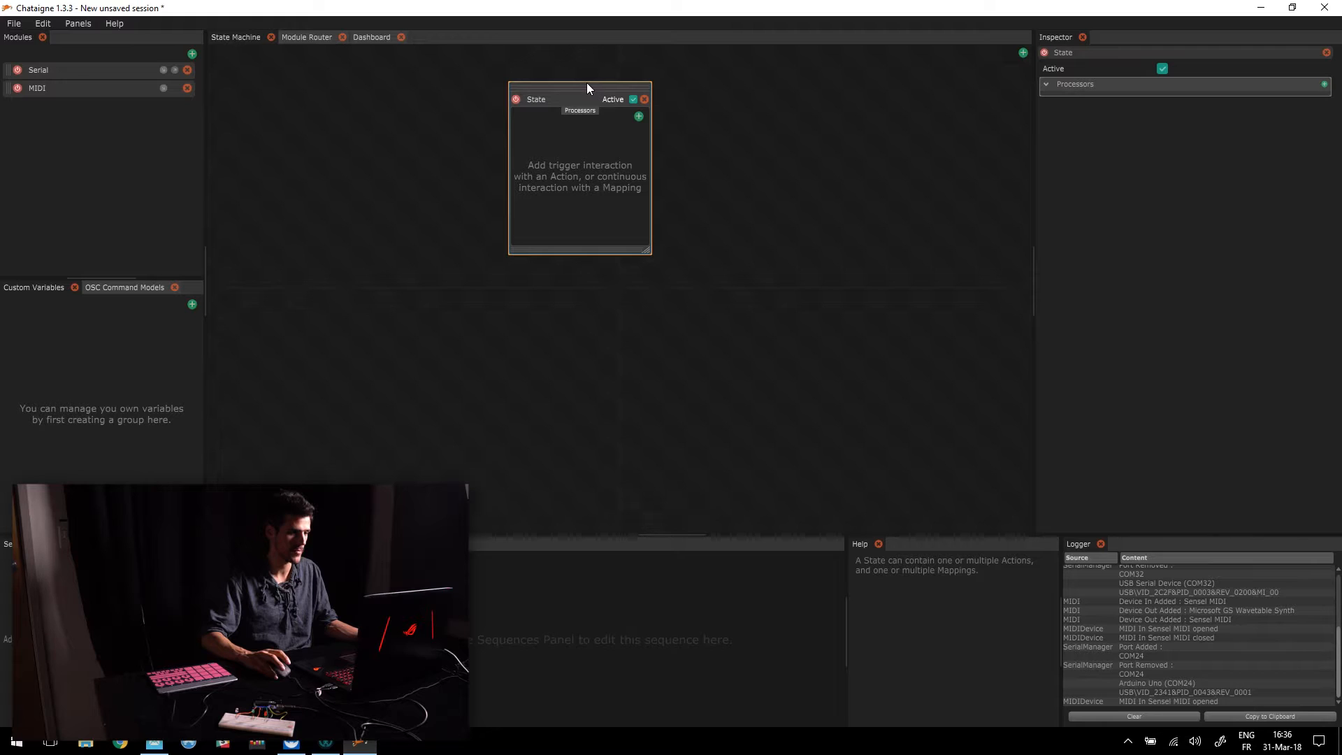
drag(585, 86, 646, 149)
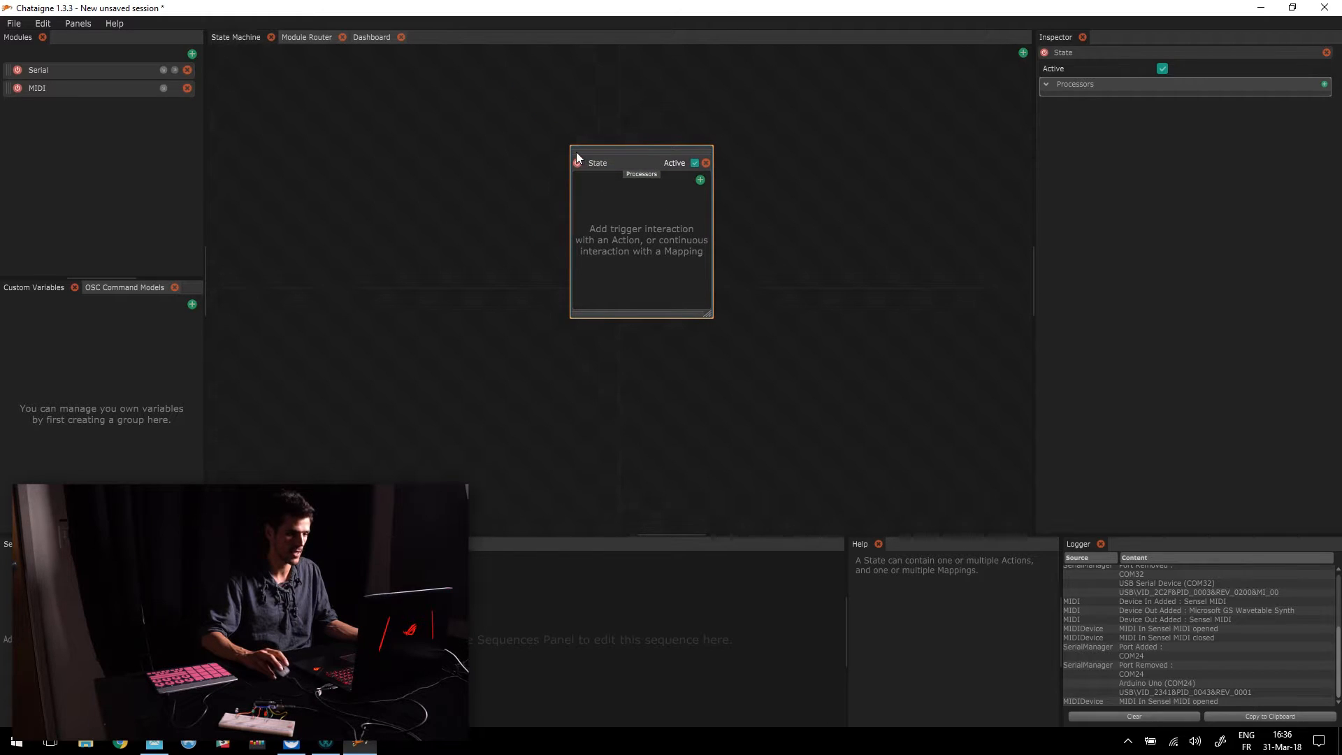
click(708, 163)
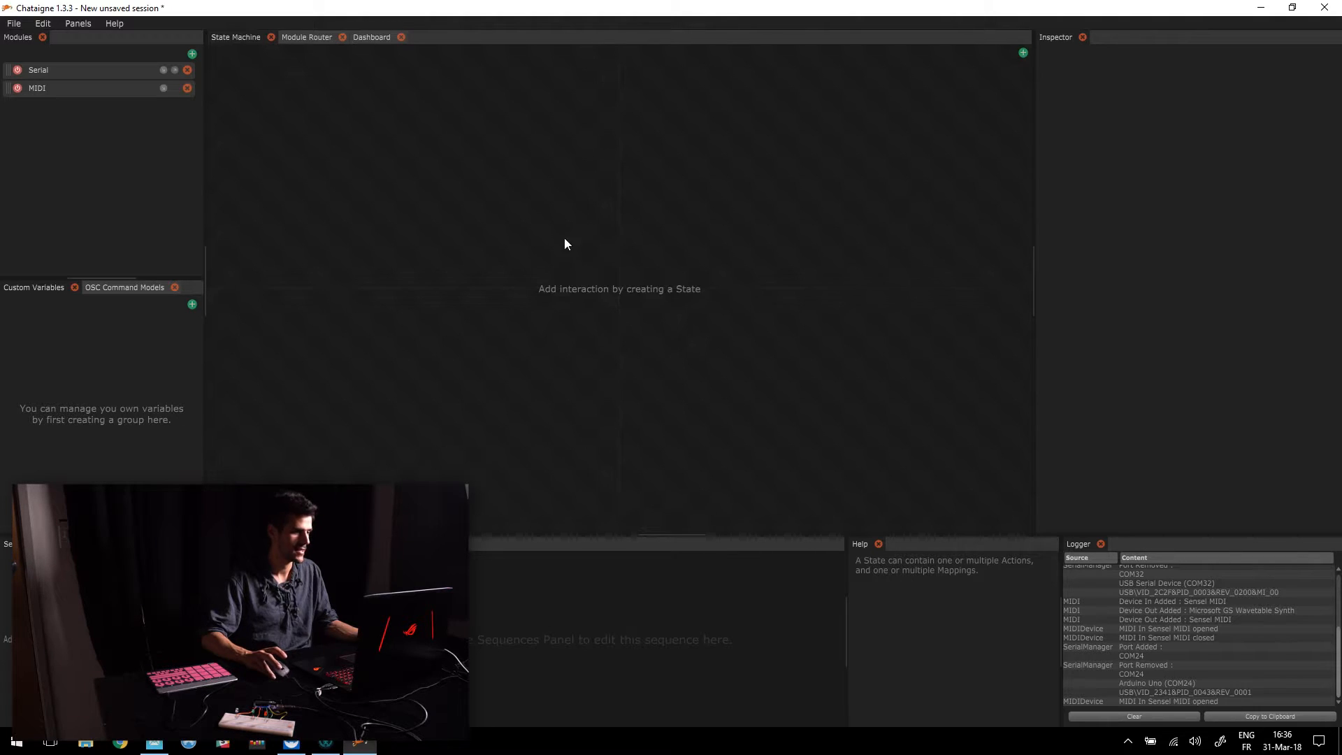
right_click(523, 159)
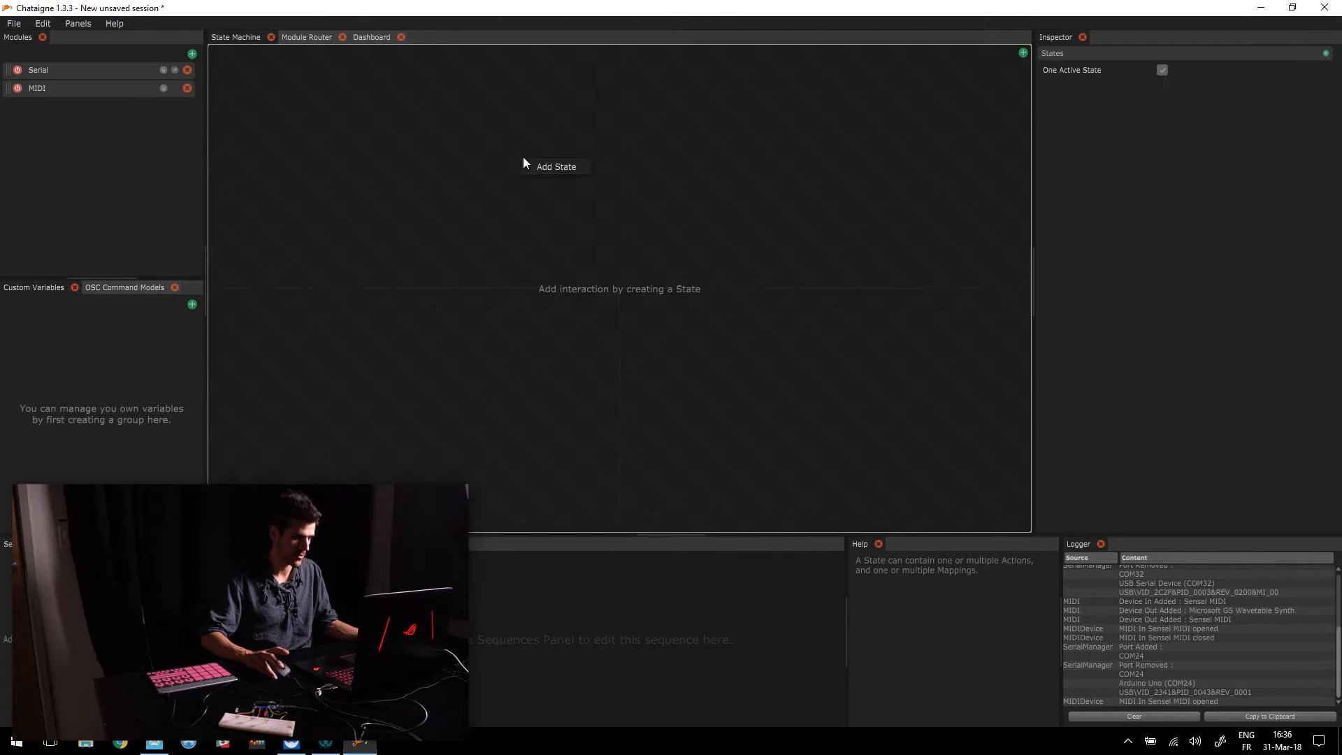
click(631, 179)
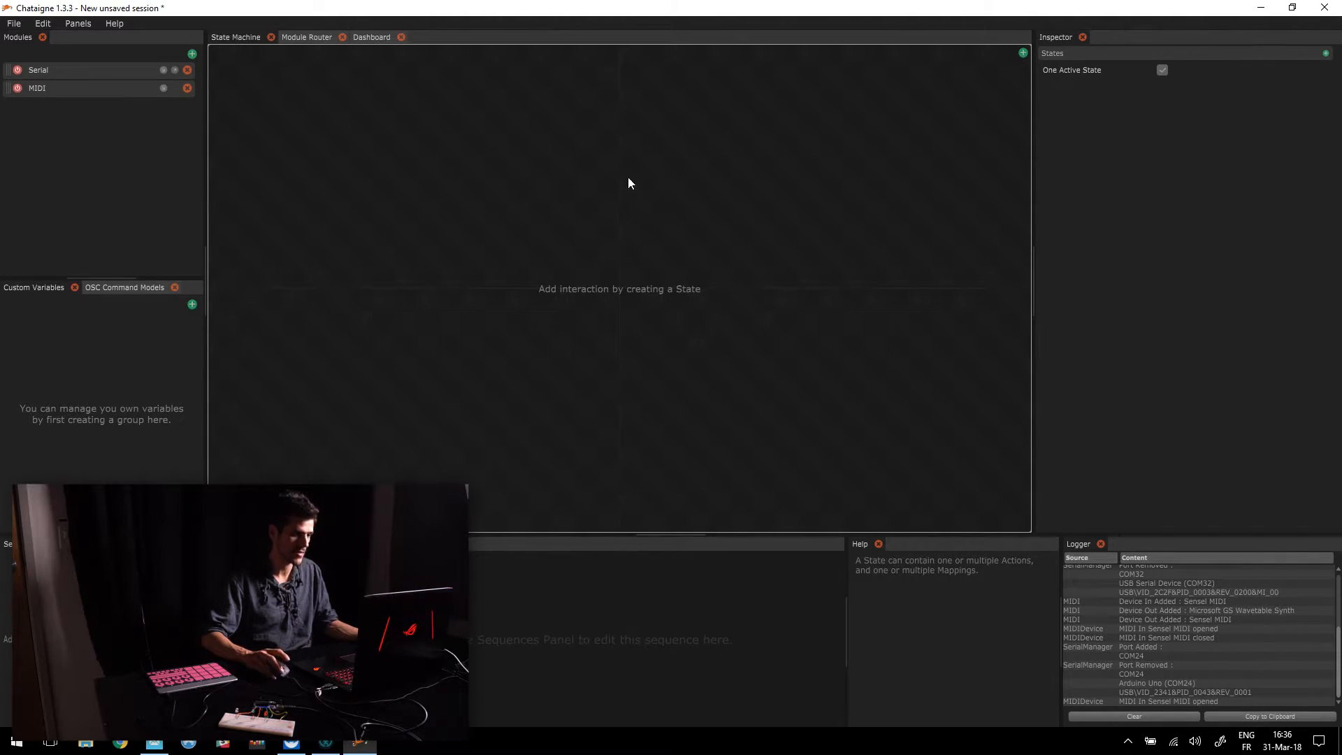
Create a state near the upper centre of the State Machine canvas and add an Action processor to it.
right_click(603, 165)
click(620, 175)
drag(618, 86, 636, 191)
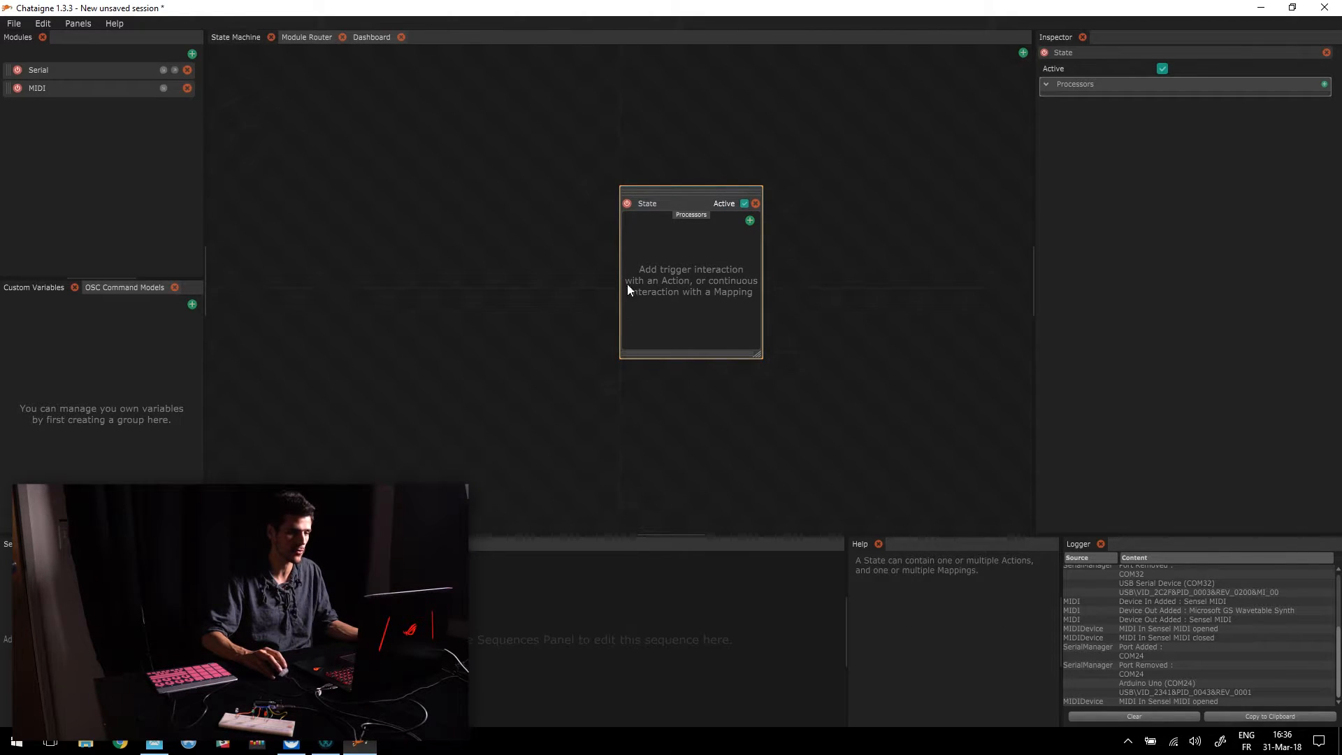
drag(676, 203, 634, 141)
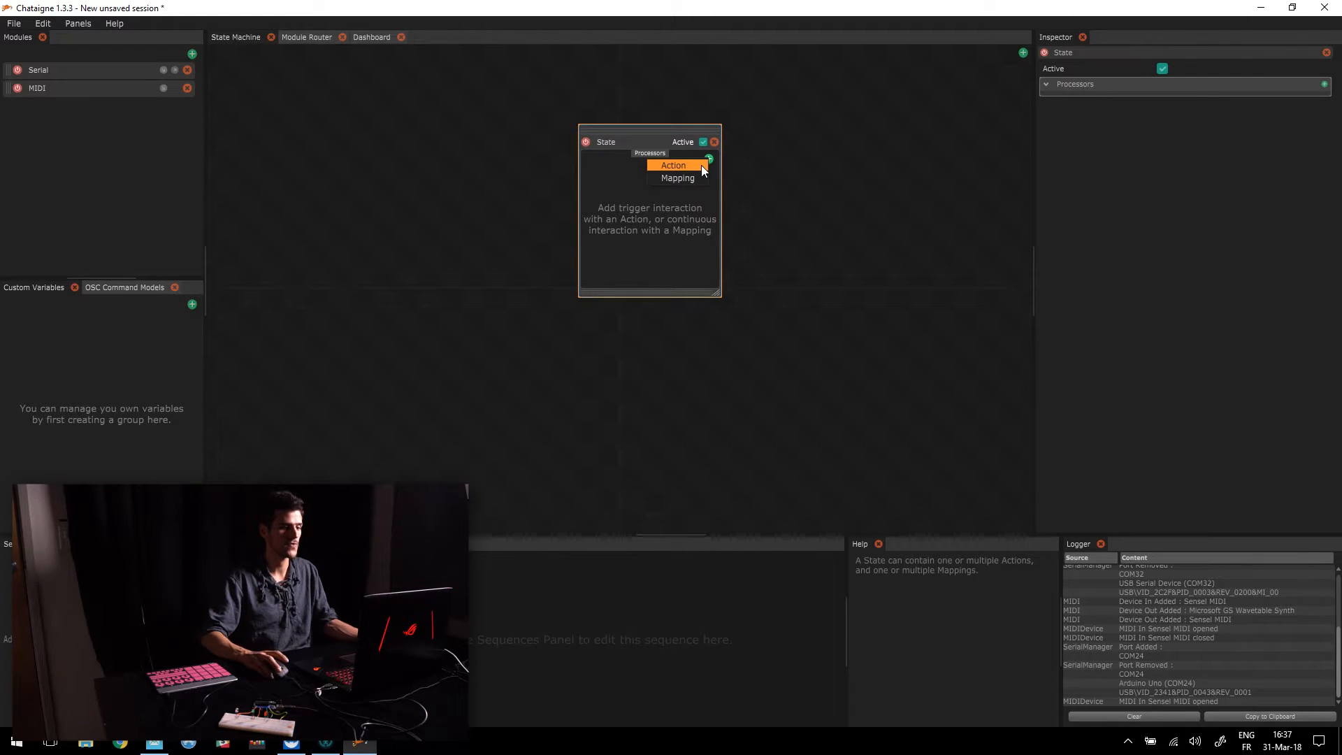
click(701, 165)
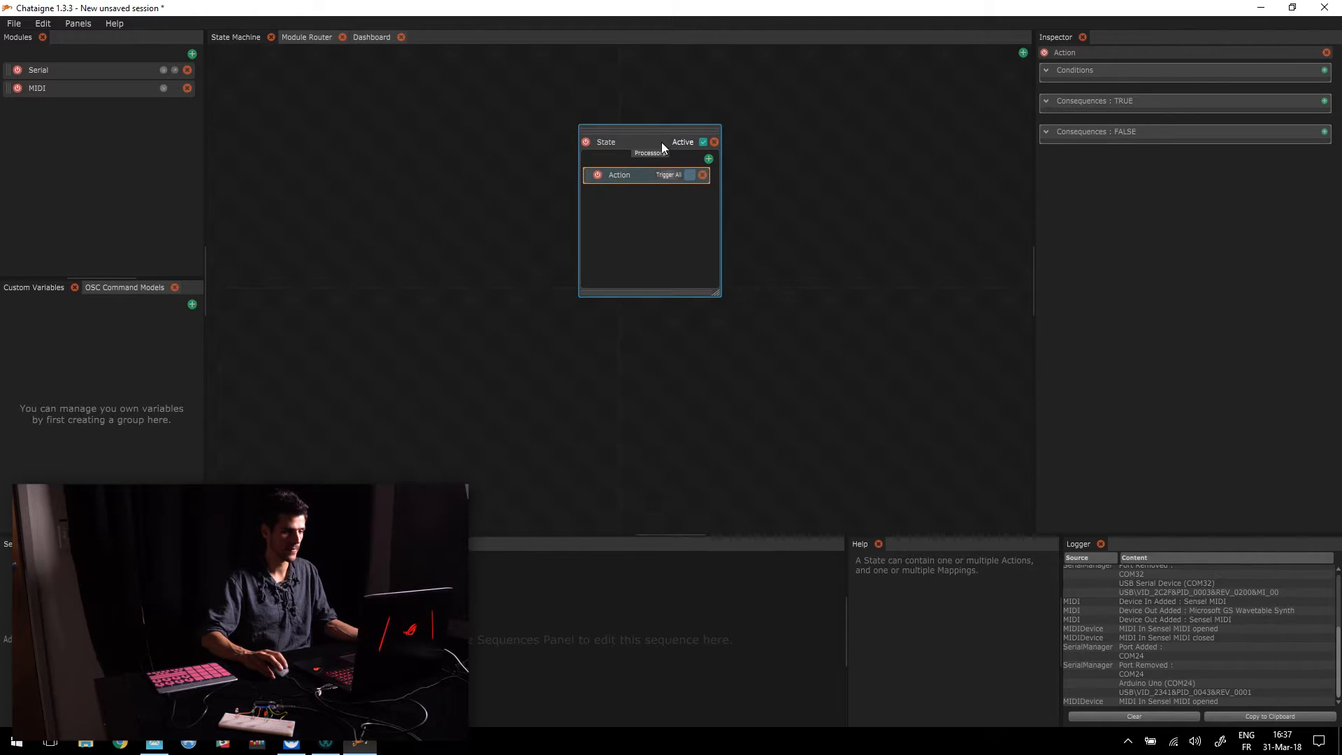
drag(655, 142, 667, 164)
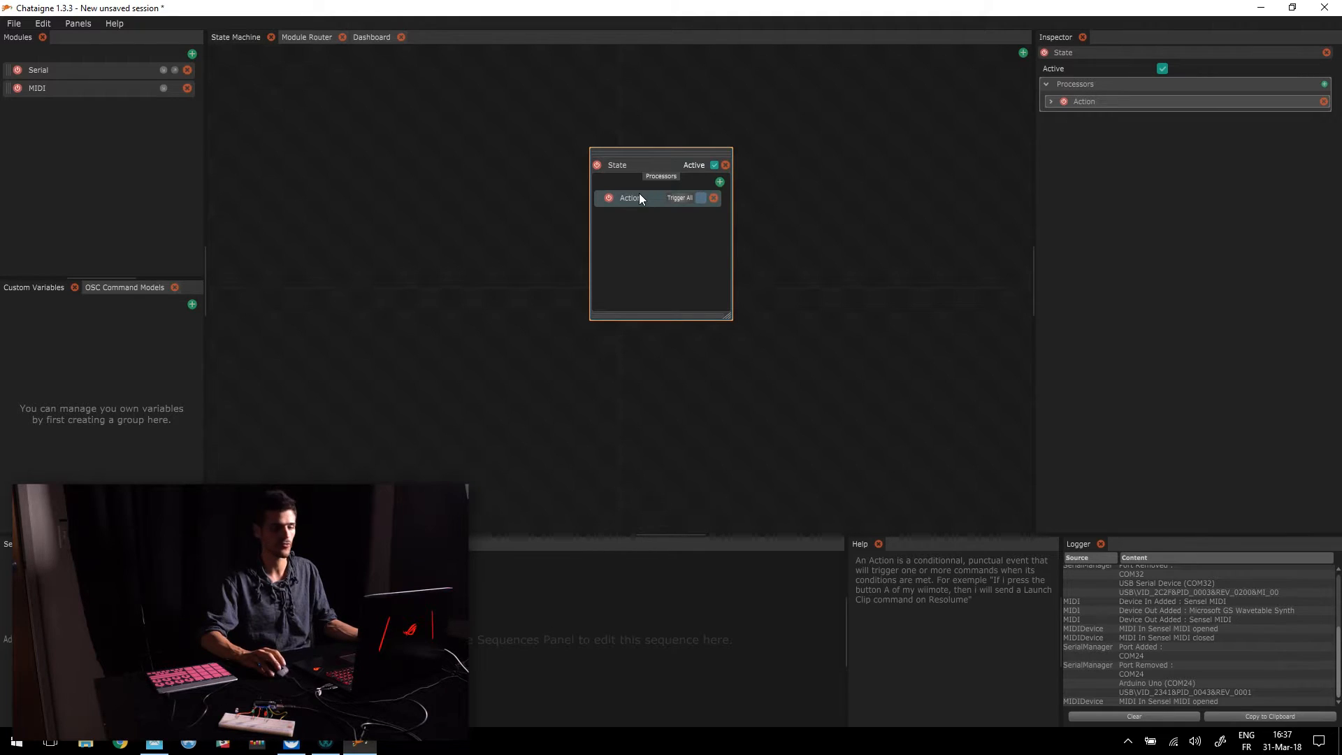
Add a From Input Value condition to the state's Action processor.
click(649, 194)
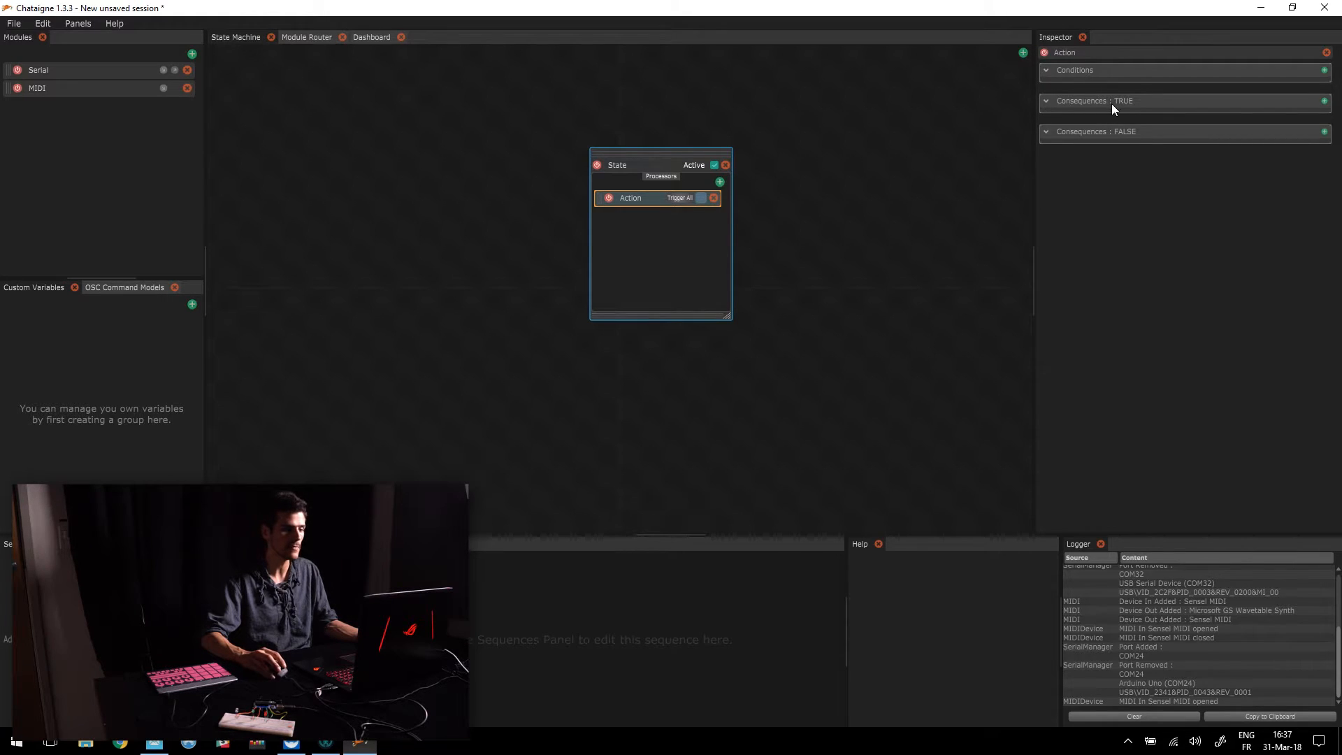
click(1324, 71)
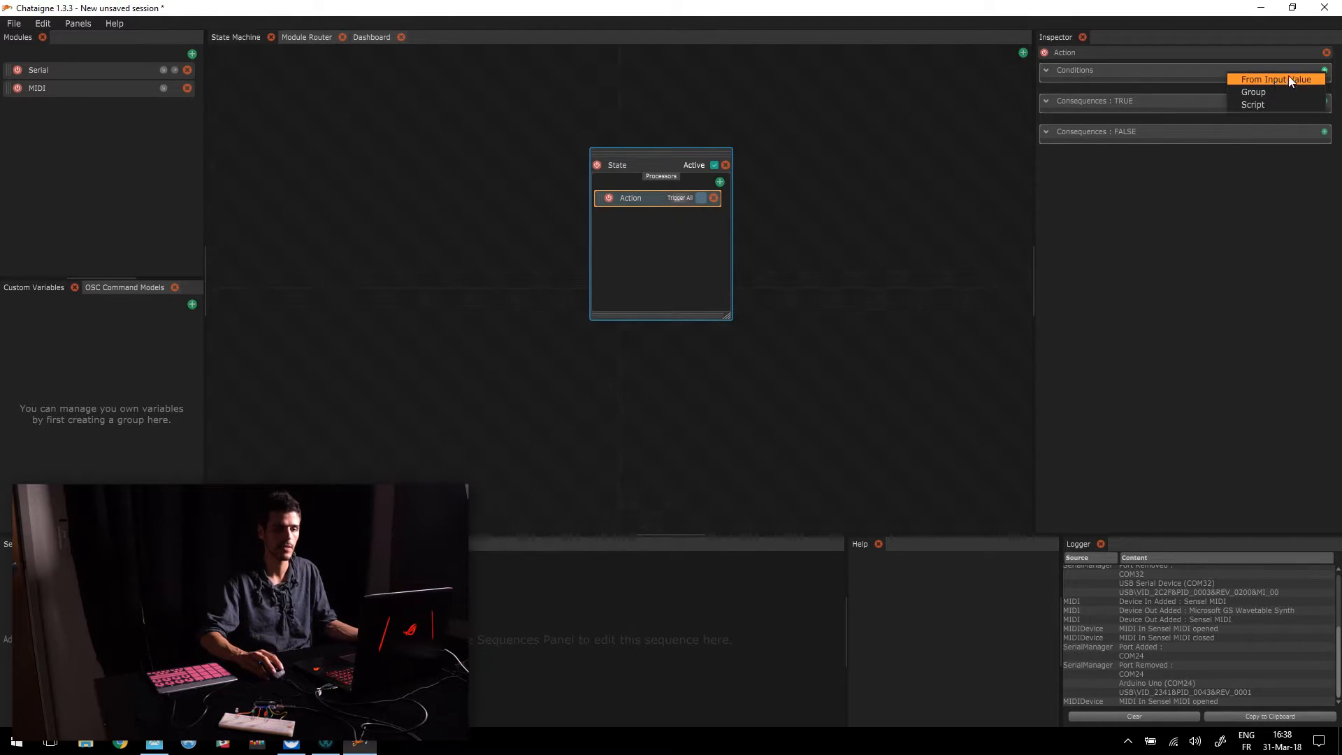
click(1325, 71)
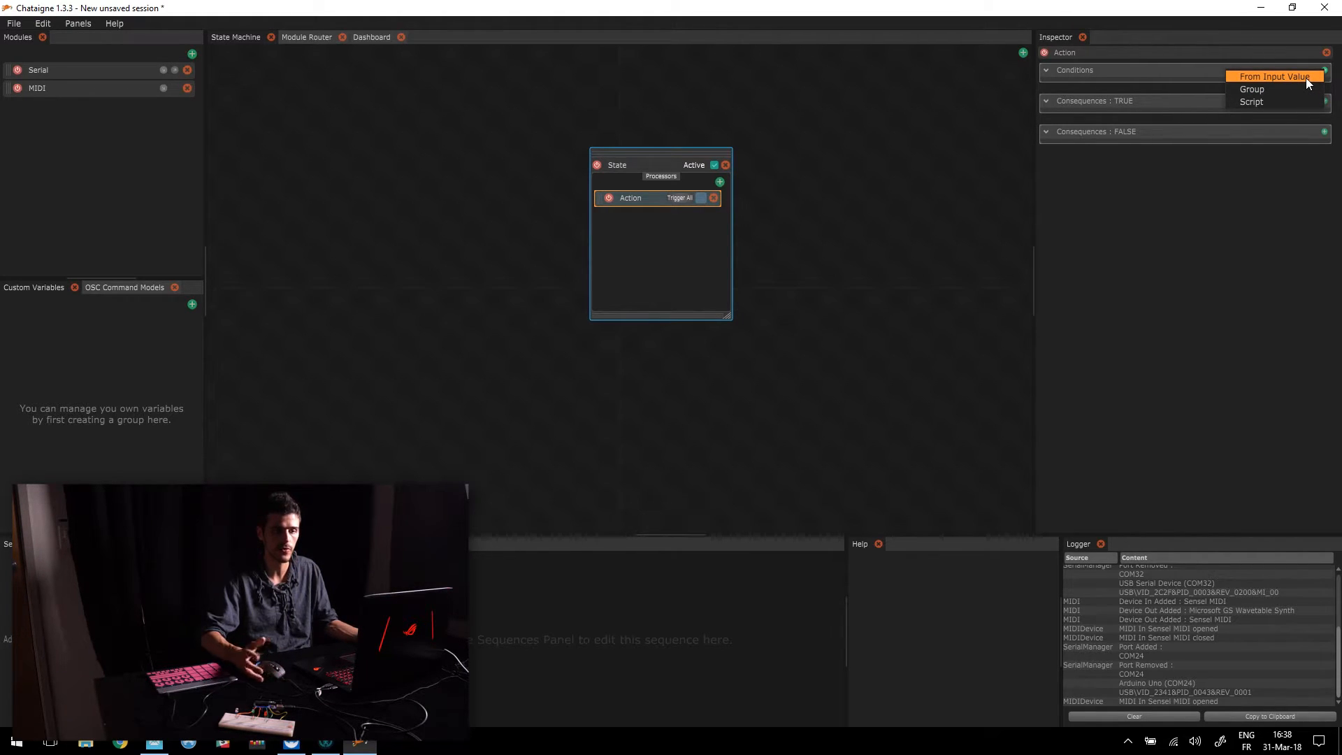
click(1305, 78)
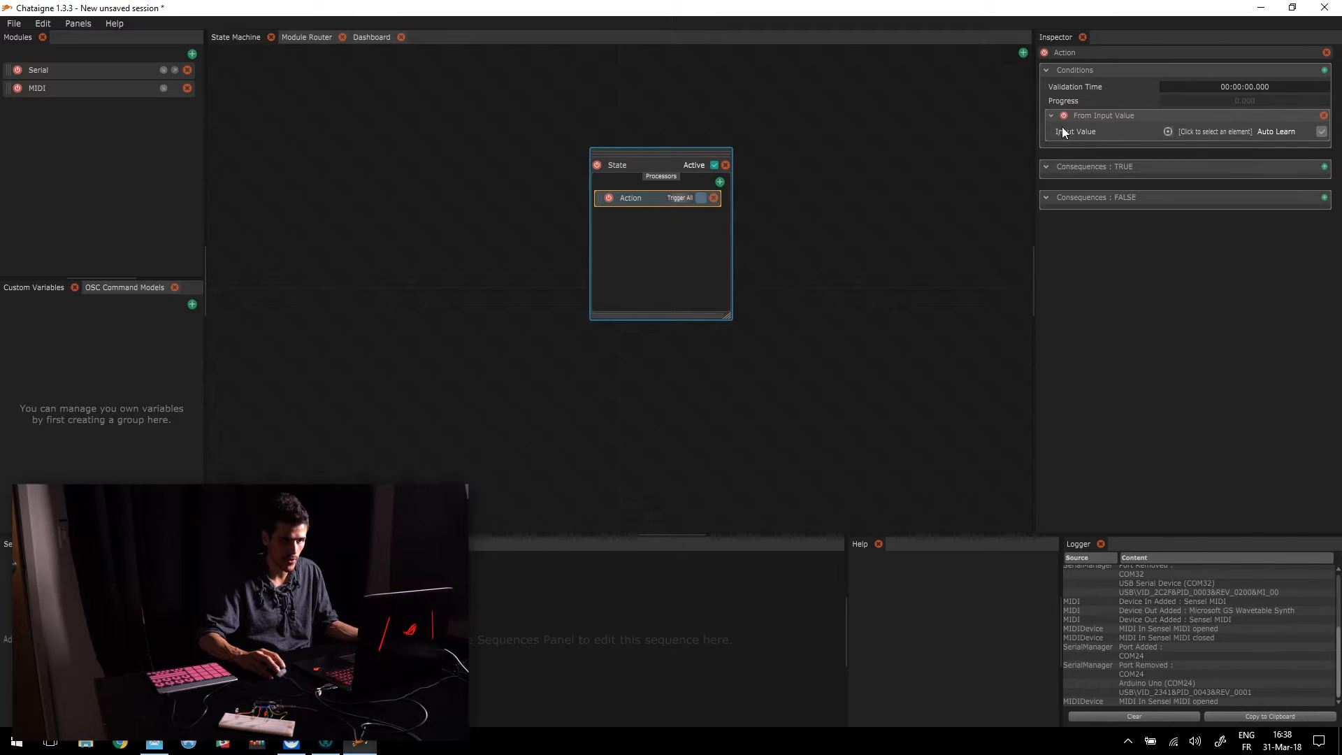
Set the condition's input value to the MIDI note [2] C#4.
click(1213, 131)
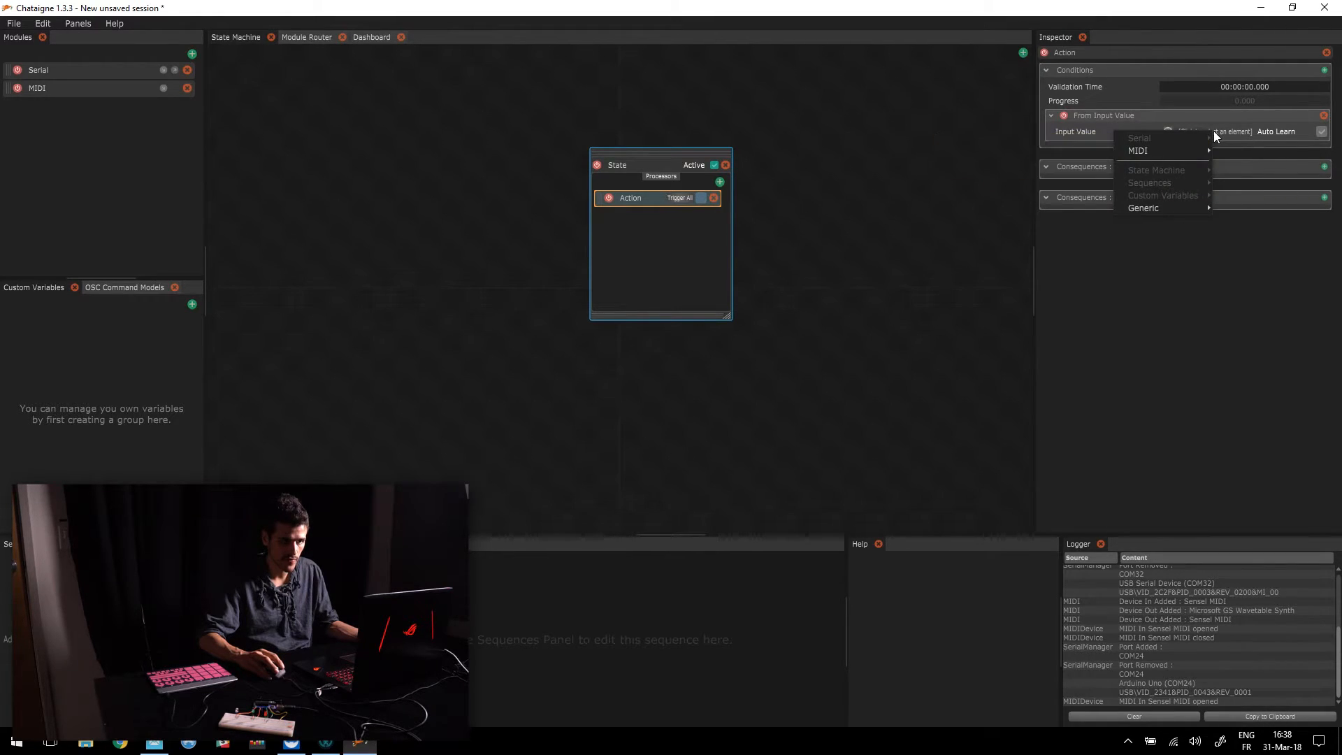
mouse_move(1202, 150)
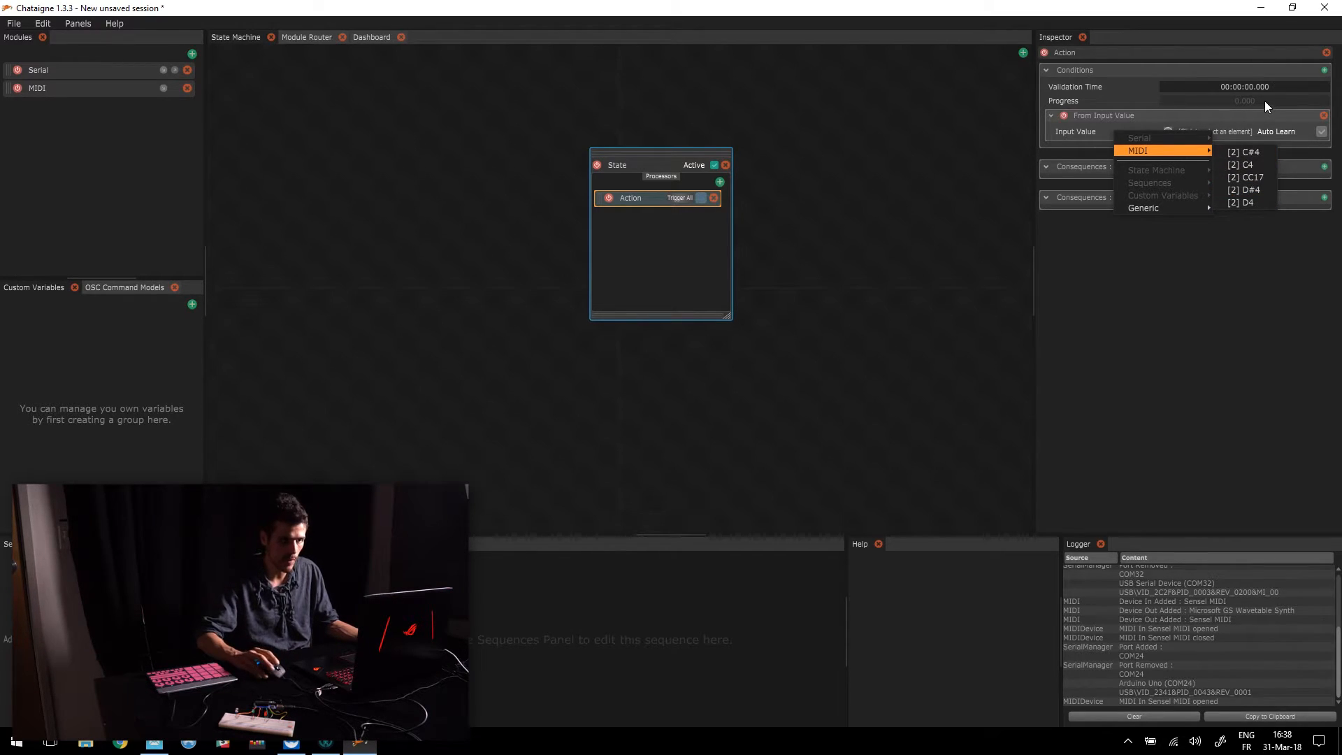
click(1265, 152)
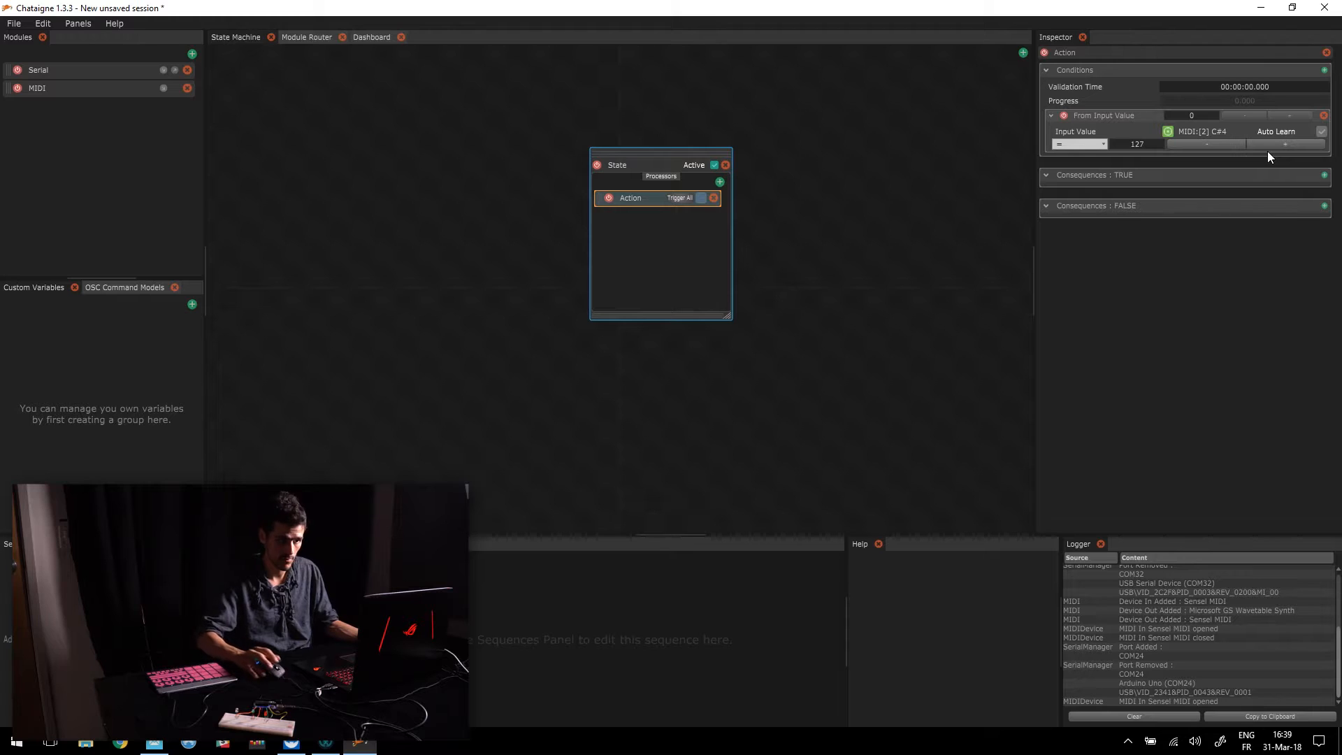
Switch the condition's input value to the MIDI note [2] C4.
click(1230, 134)
mouse_move(1196, 150)
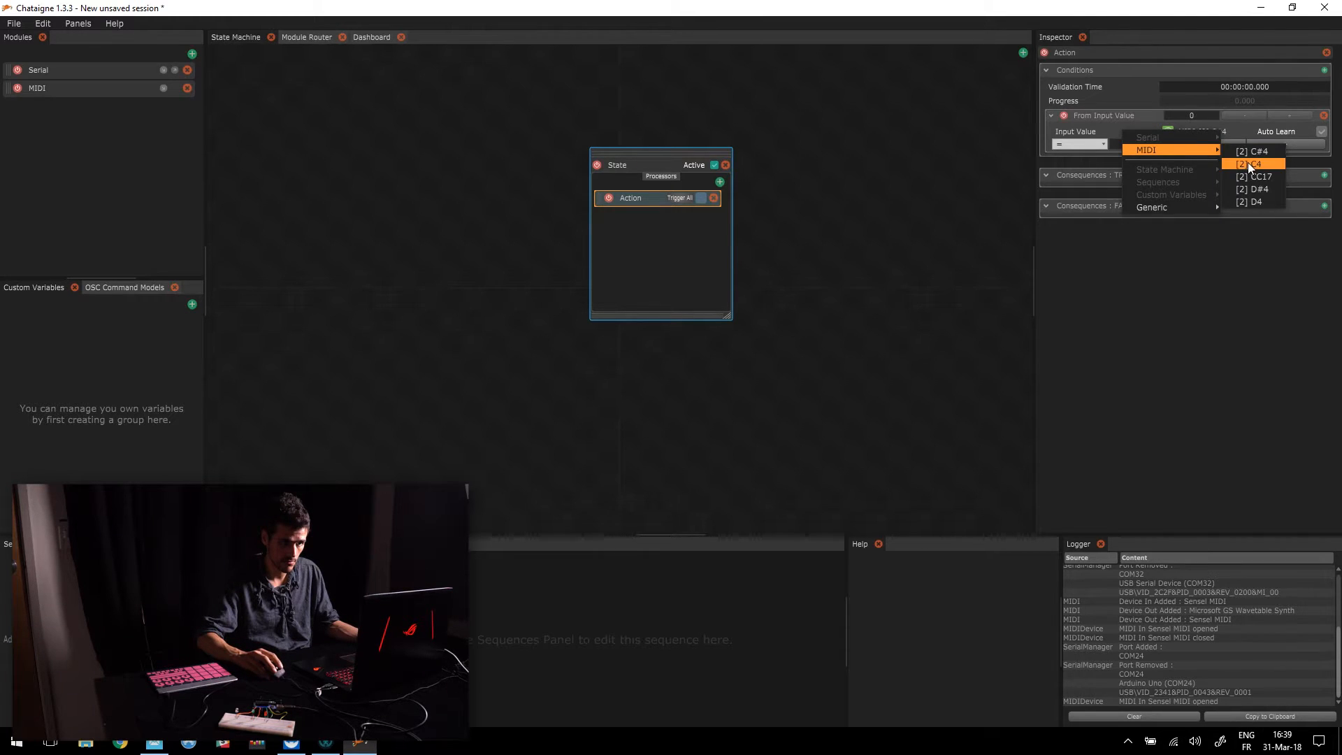
click(1247, 163)
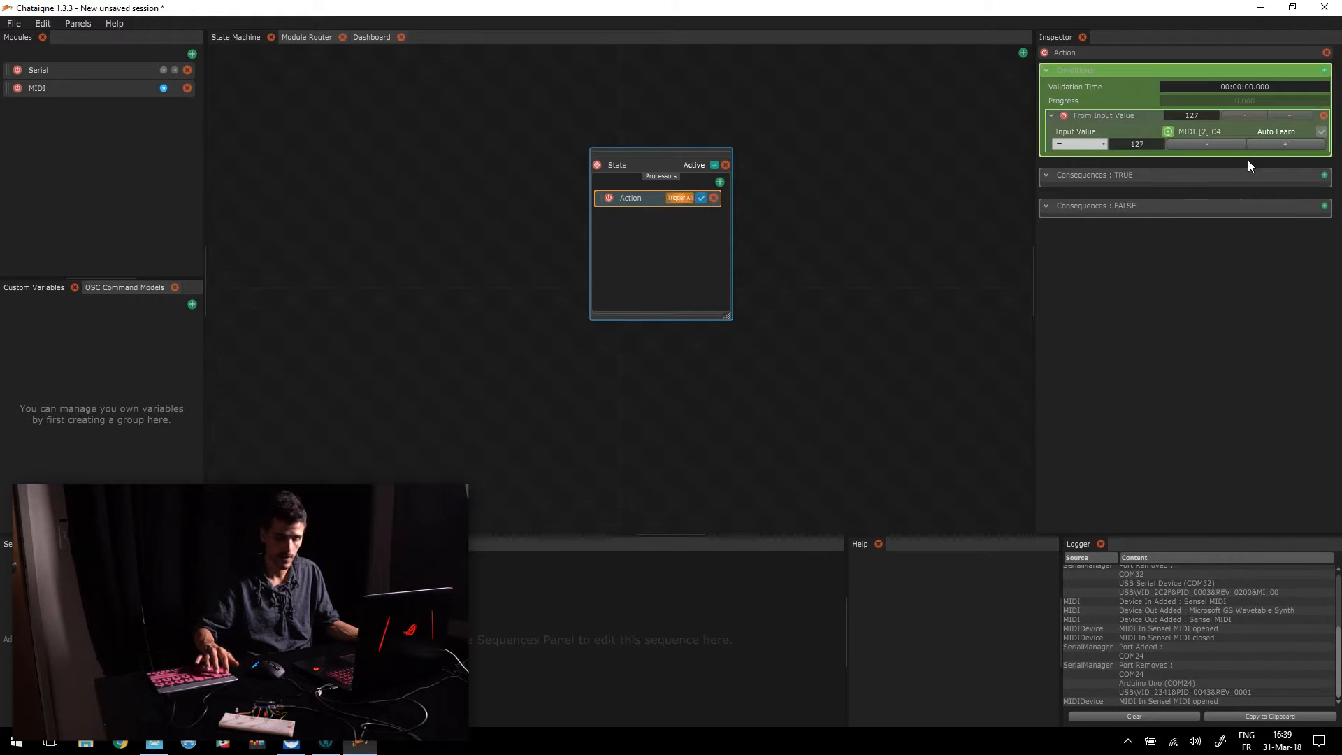
click(1211, 130)
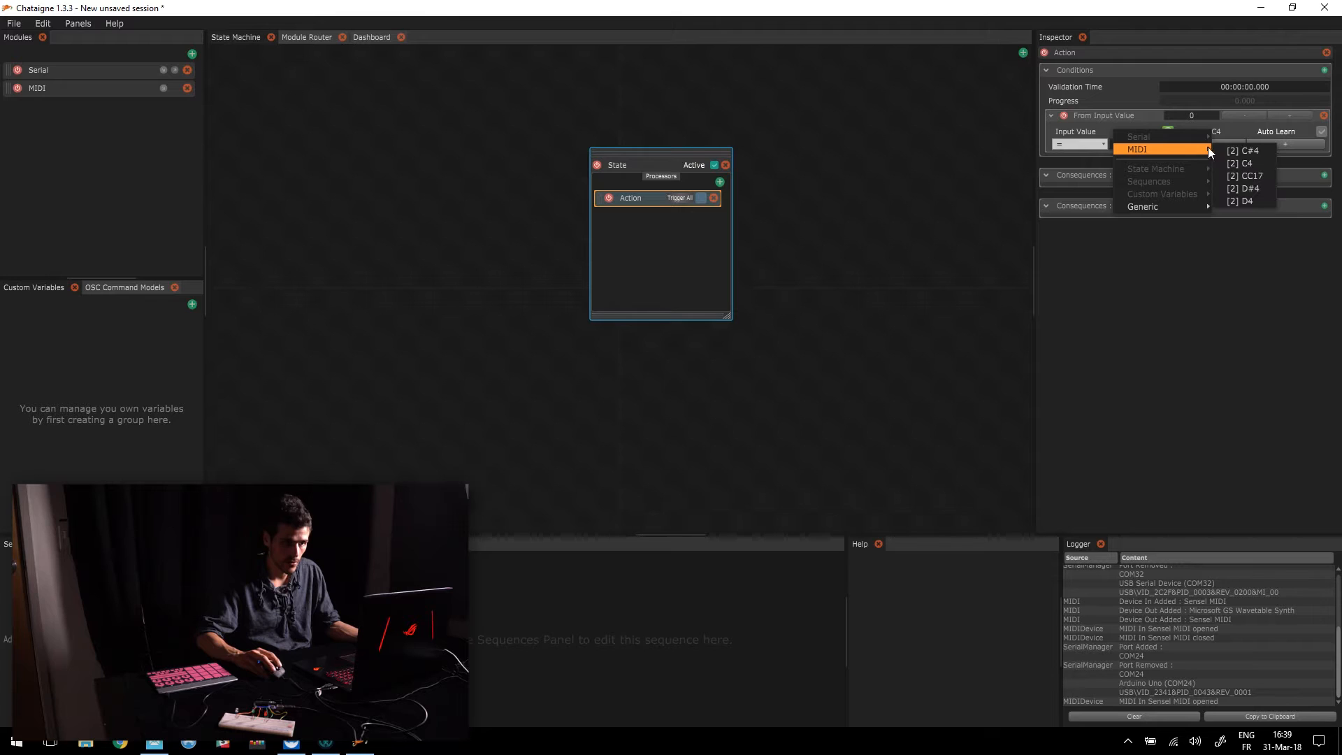
click(1234, 162)
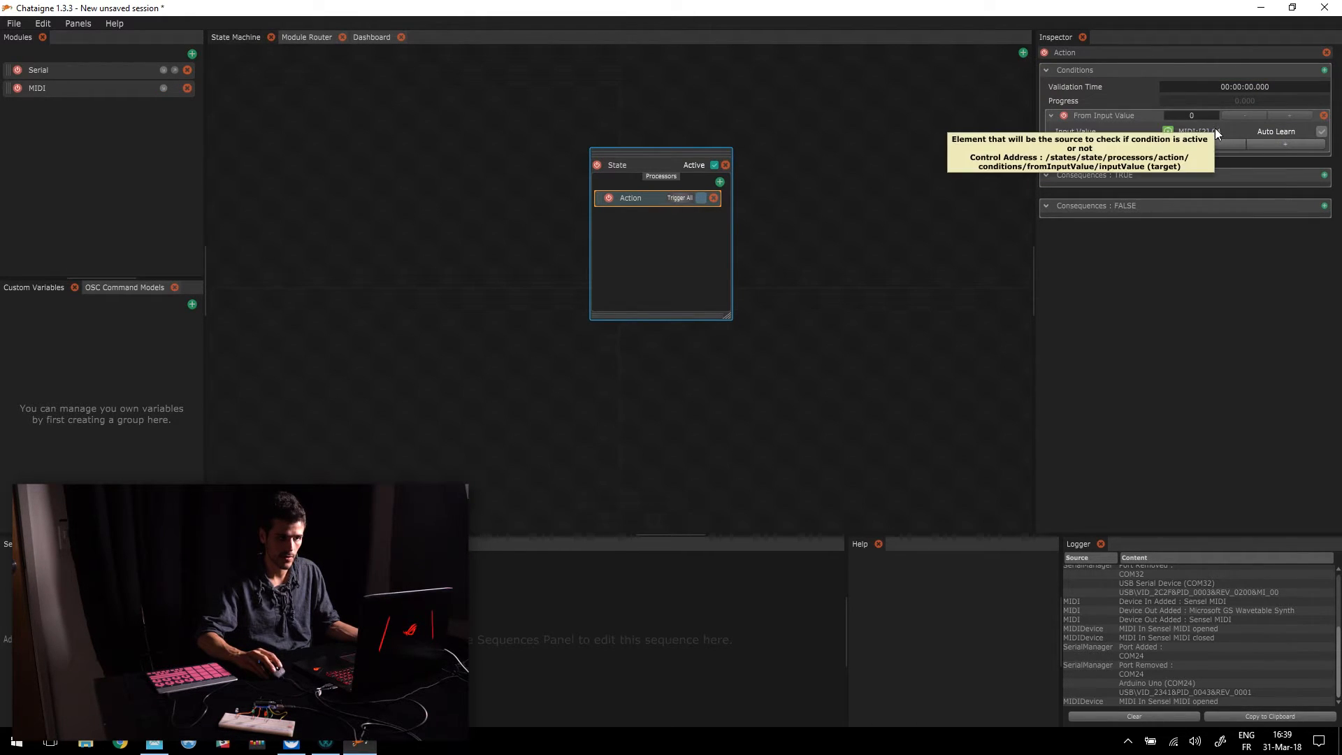
click(1219, 130)
mouse_move(1210, 148)
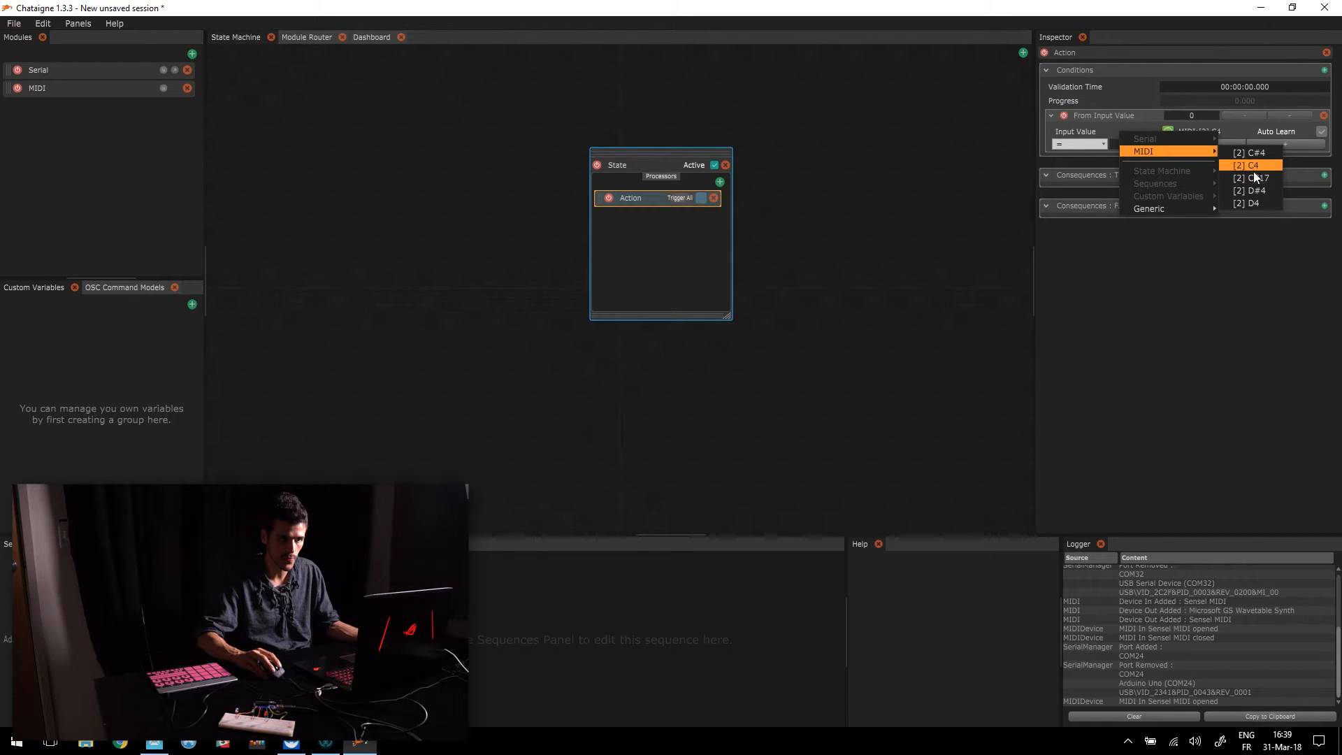
click(1252, 169)
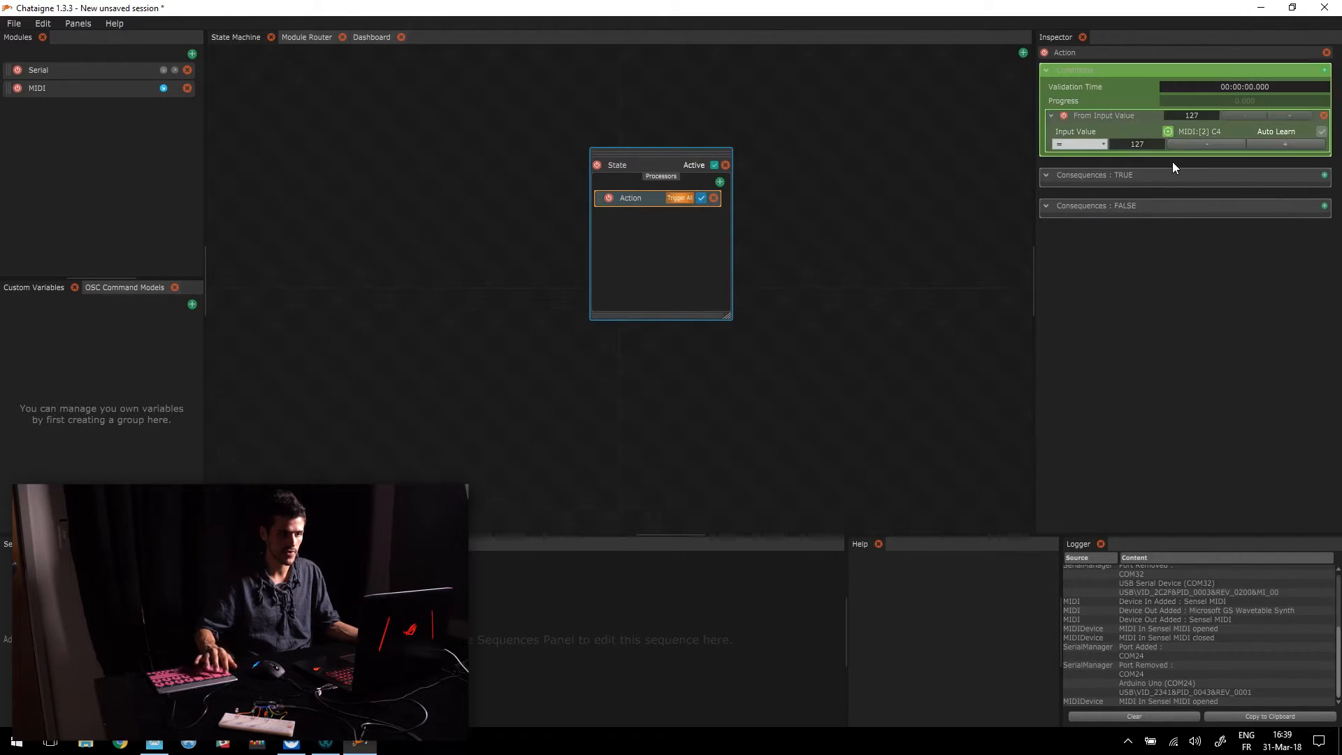
Set the condition's comparison to greater than (>) with a reference value of 0.
click(1103, 144)
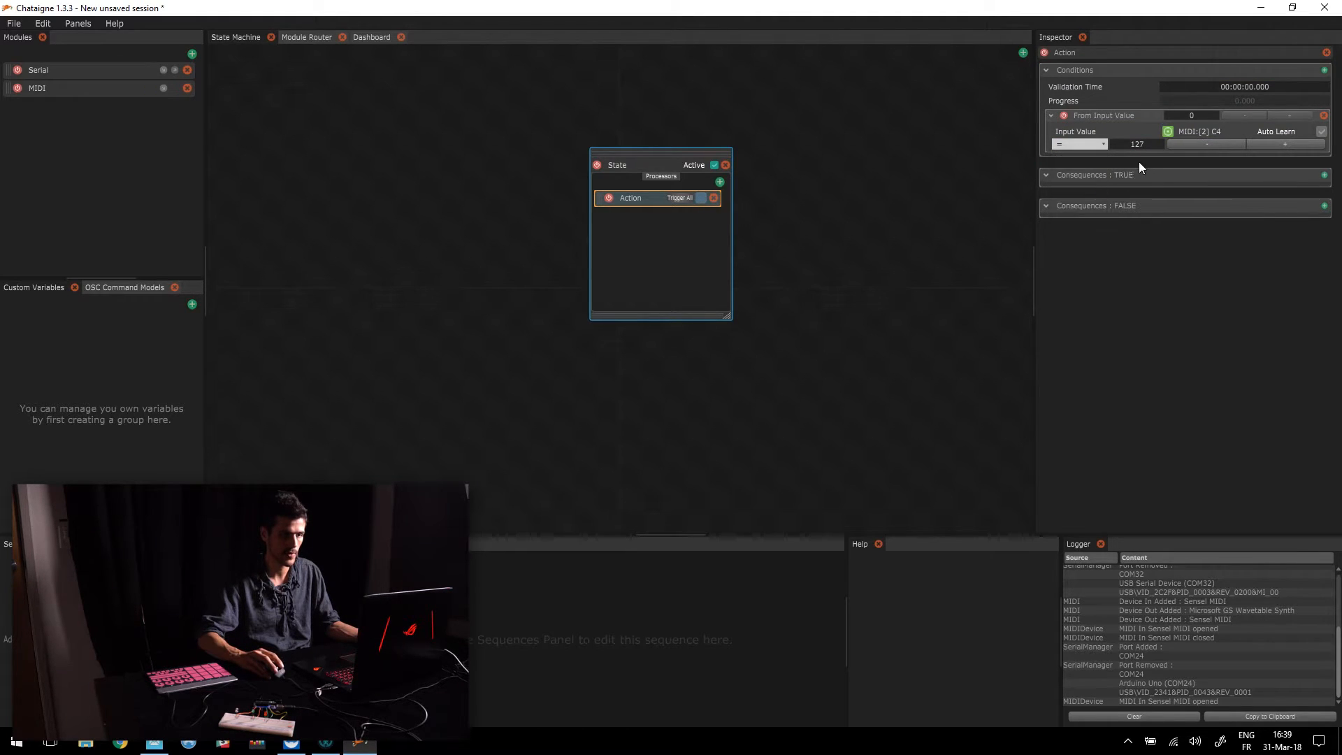
click(1094, 145)
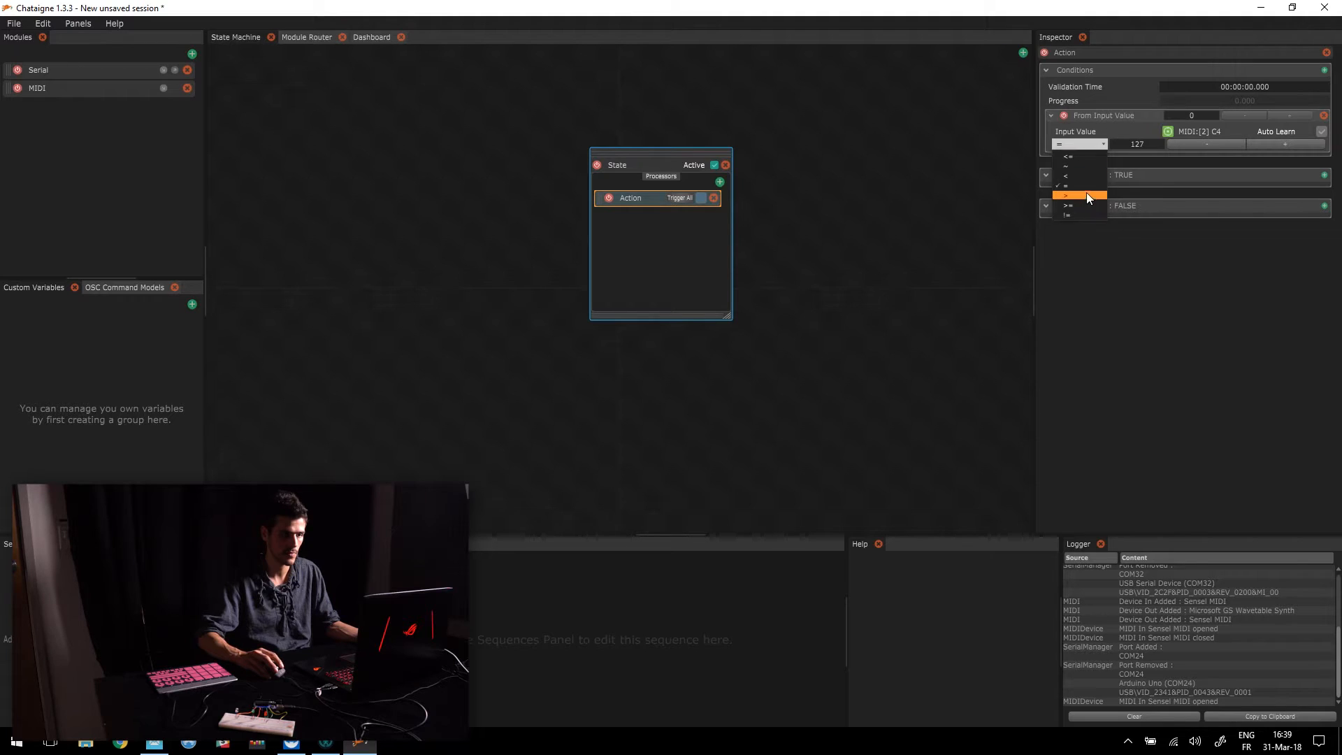
click(1086, 191)
double_click(1153, 145)
text(0)
key(Return)
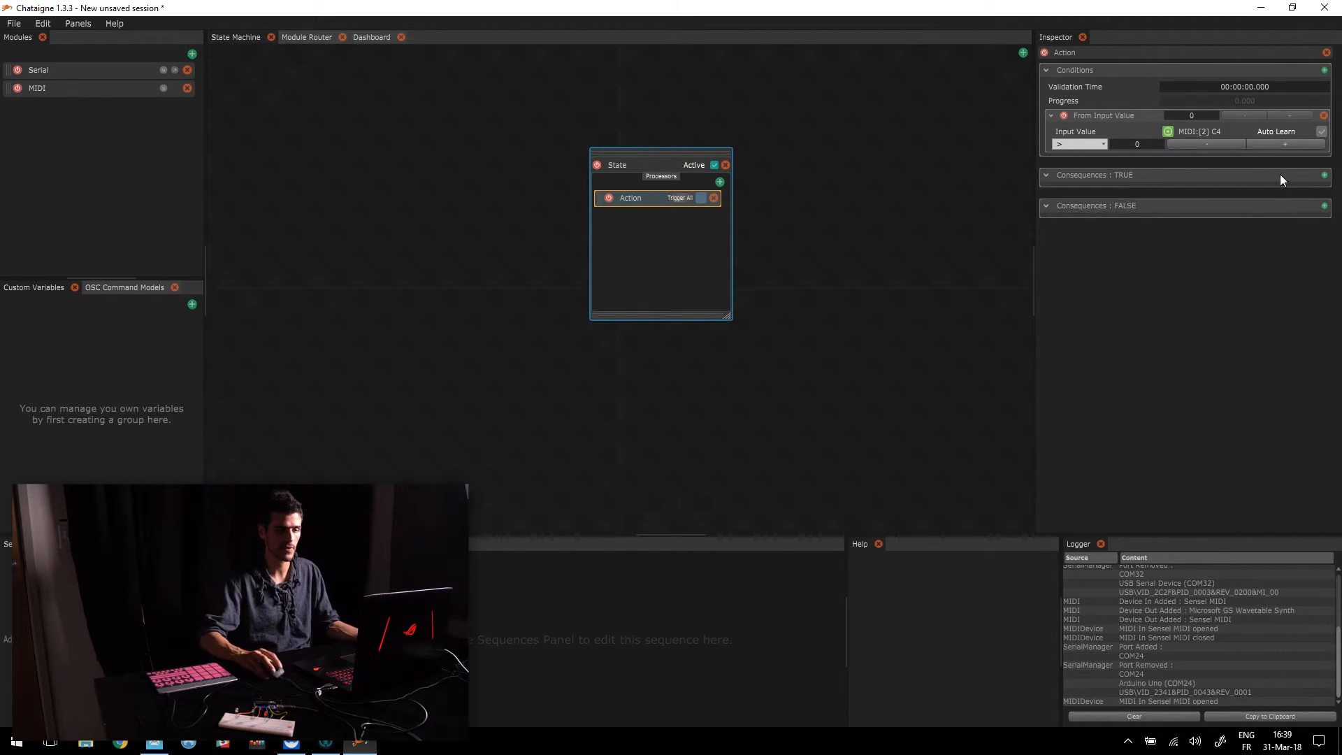
Add a Serial Send string consequence for TRUE with the value "r" and turn off Append CR and Append NL.
click(1323, 176)
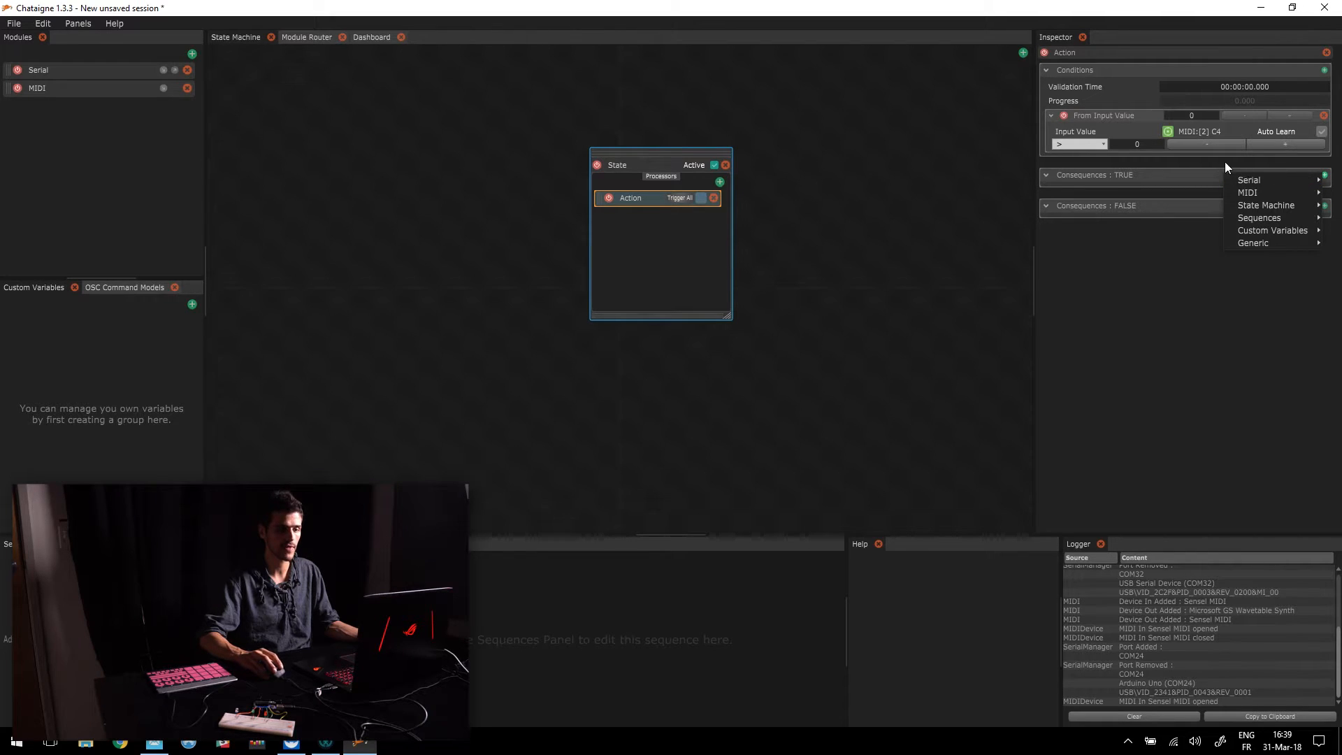
click(1173, 168)
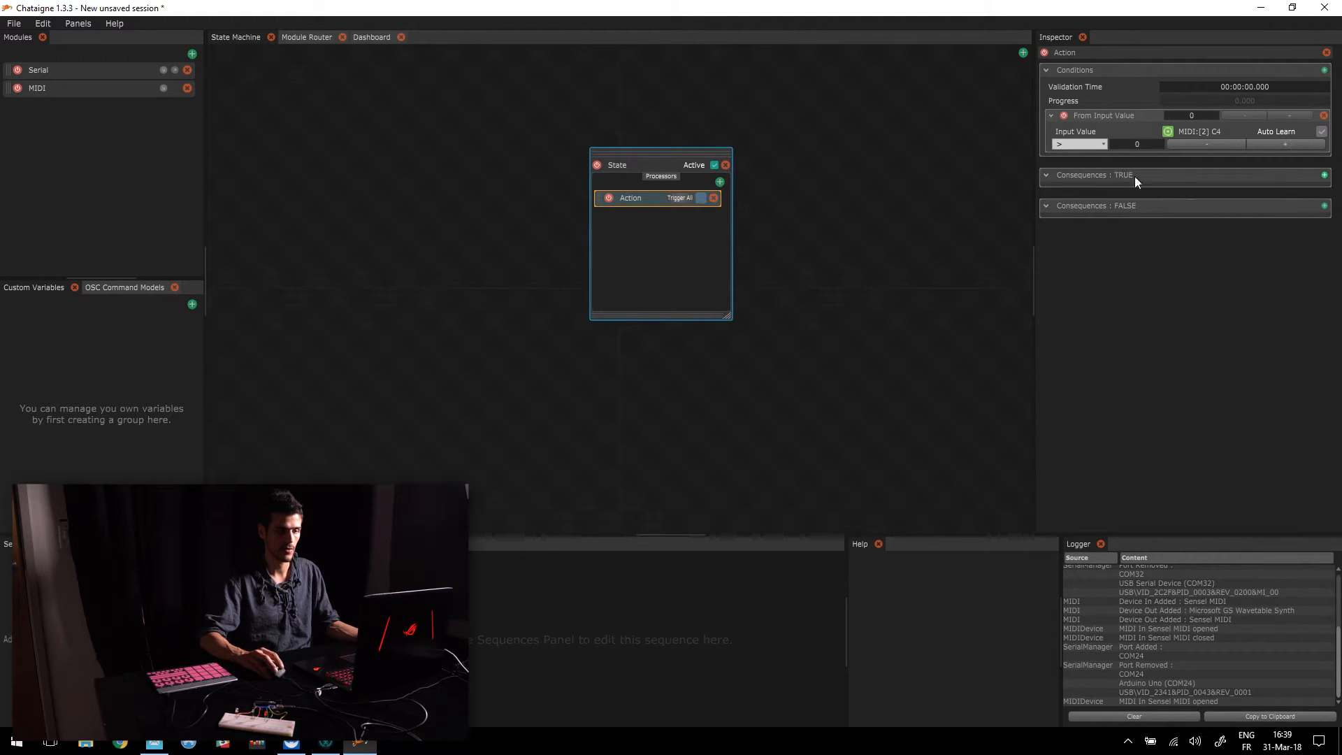
click(1325, 176)
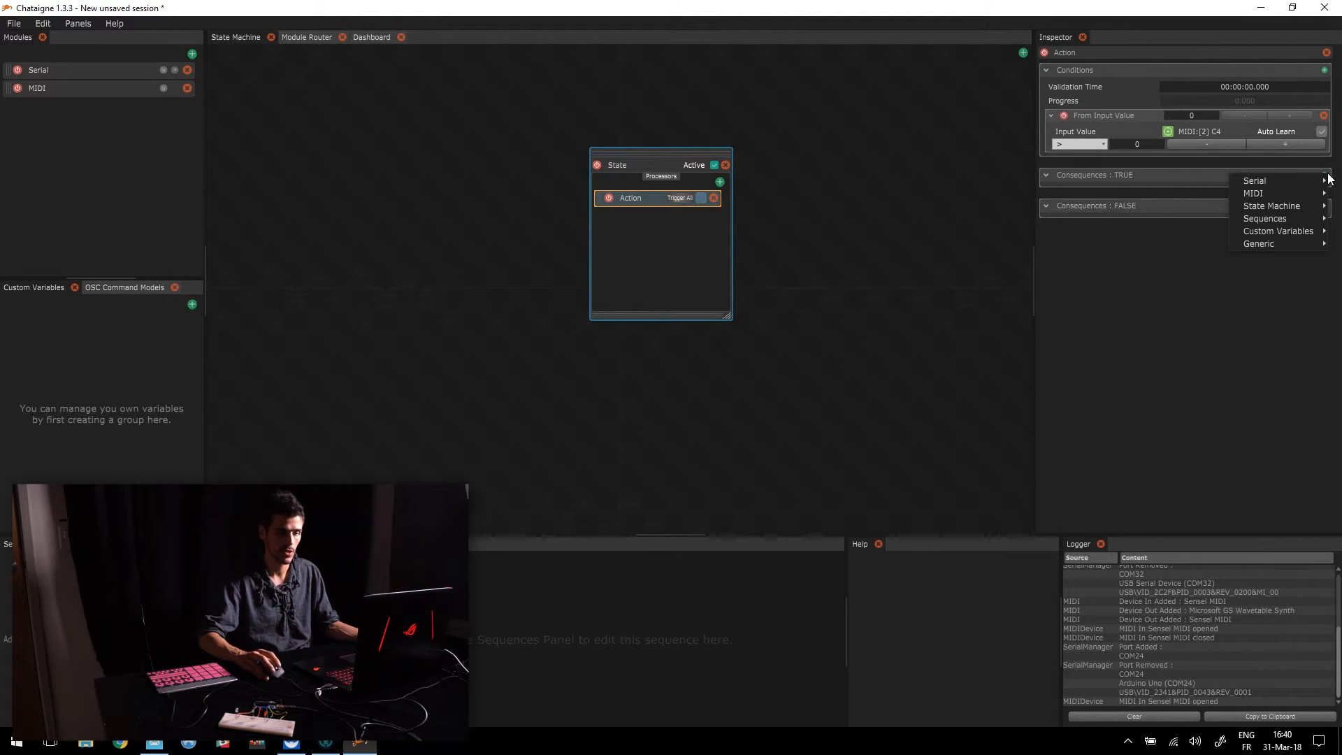
mouse_move(1247, 180)
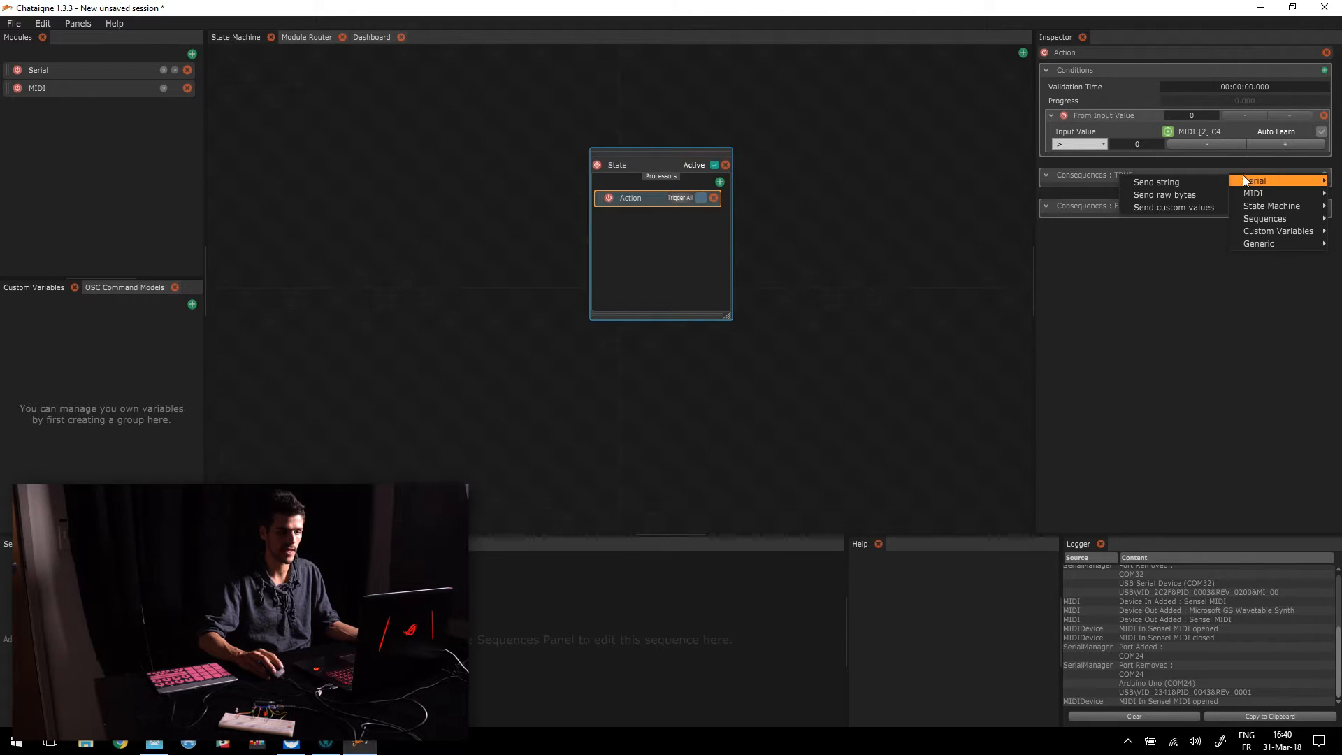
click(1220, 180)
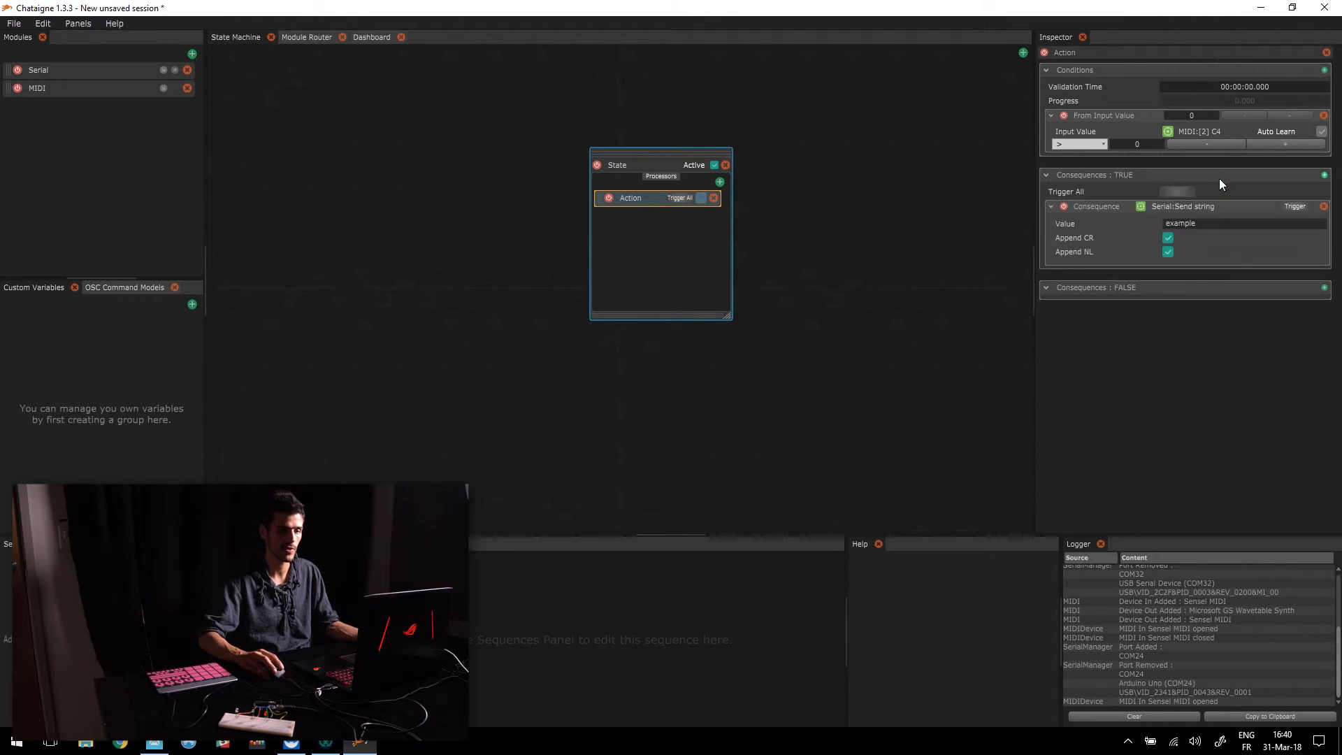
click(1188, 224)
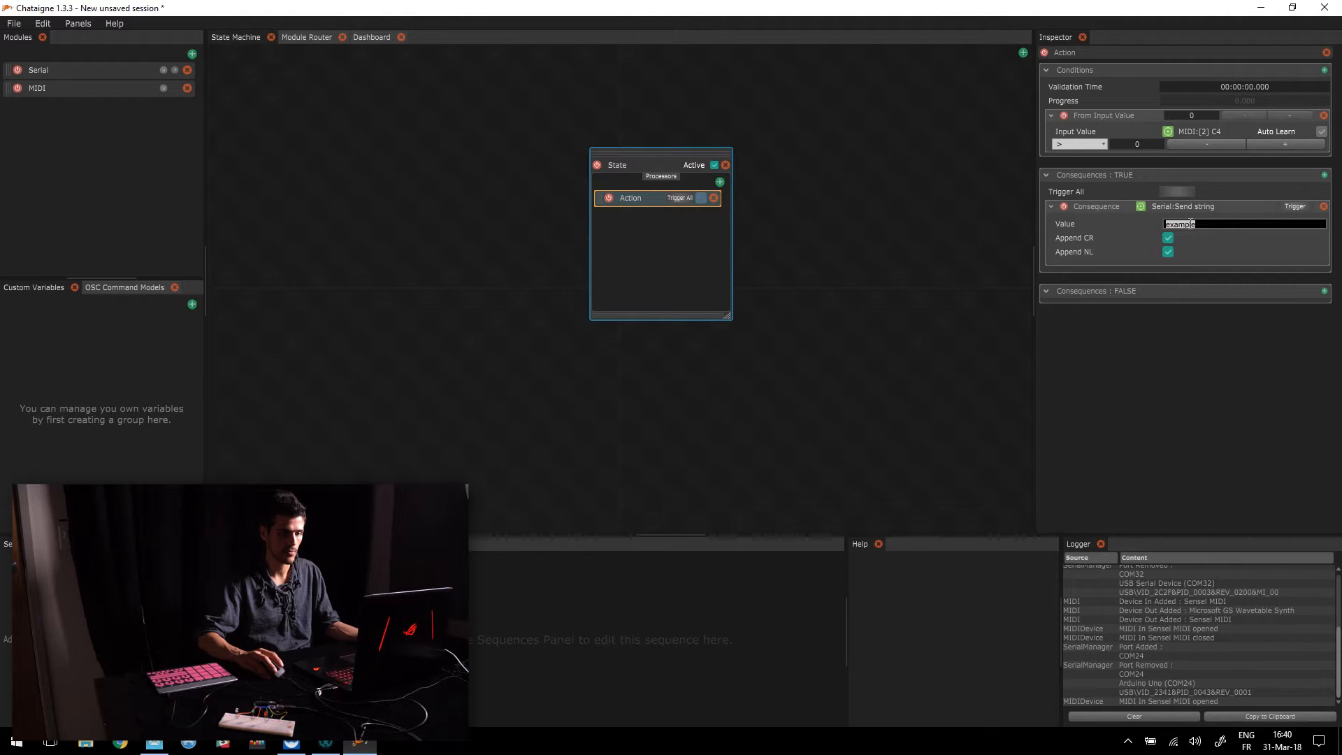
text(r)
click(1167, 238)
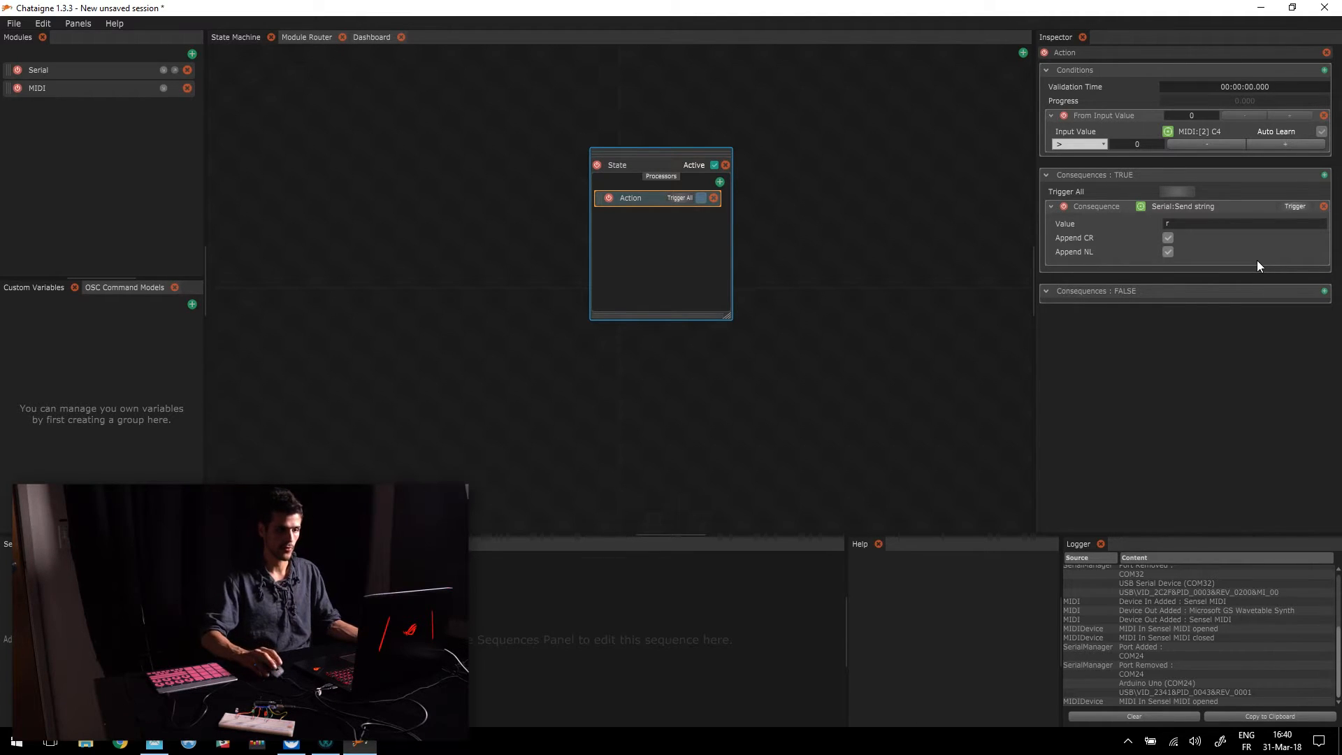
drag(651, 157, 671, 161)
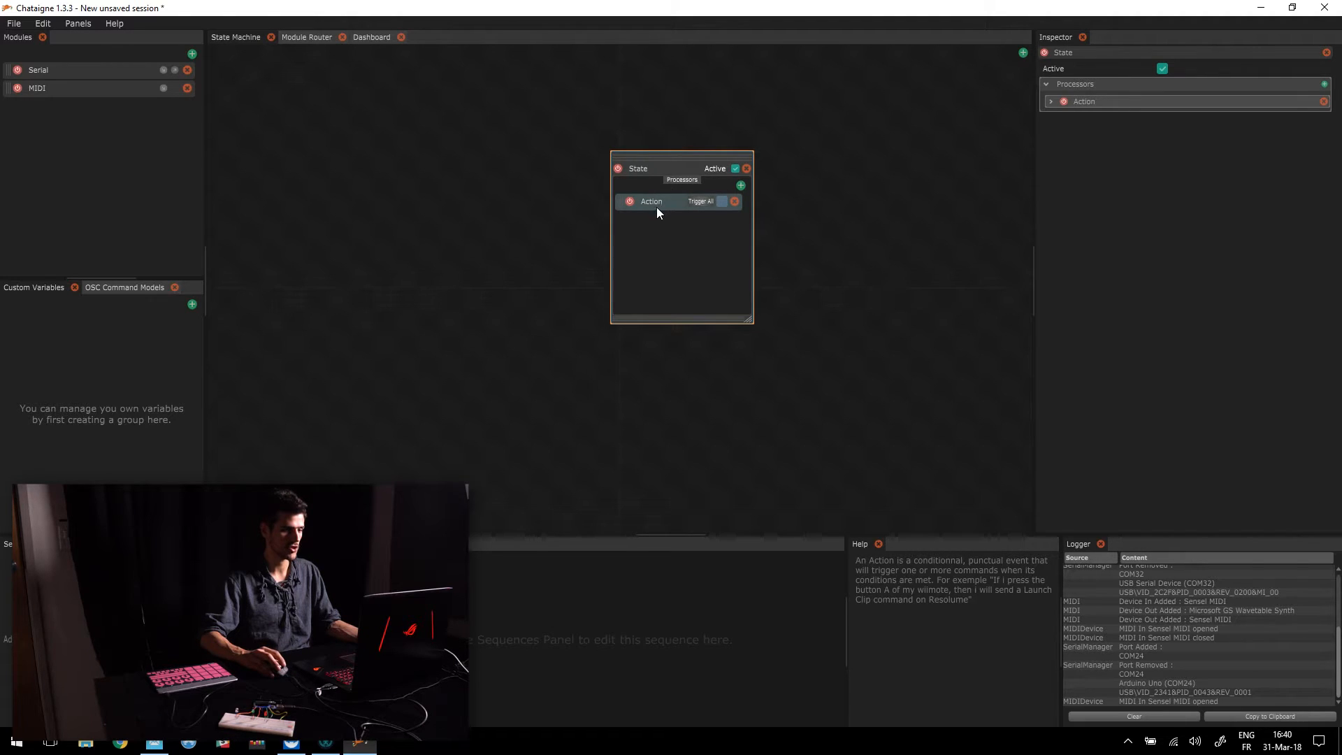
click(658, 204)
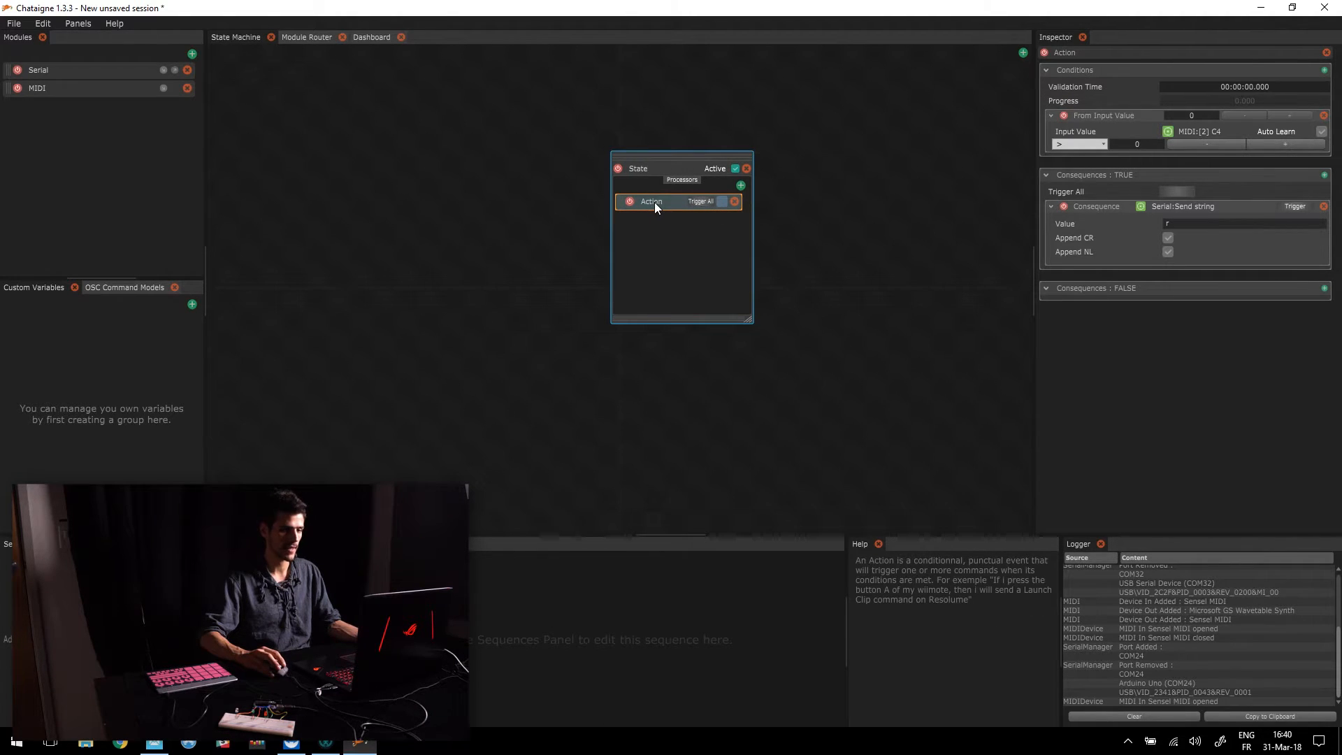
click(1166, 222)
text(r)
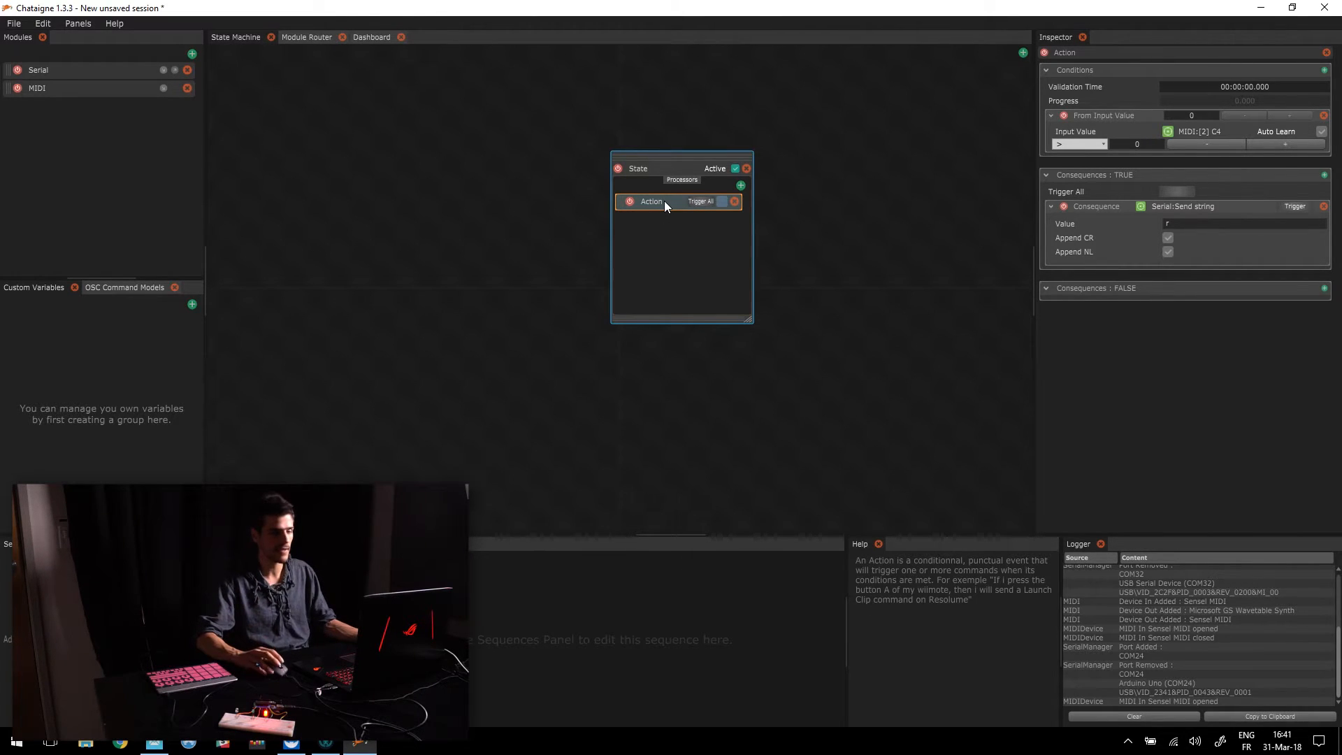
Copy the configured action and paste it three times into the same state.
click(652, 164)
drag(654, 174, 644, 187)
click(660, 217)
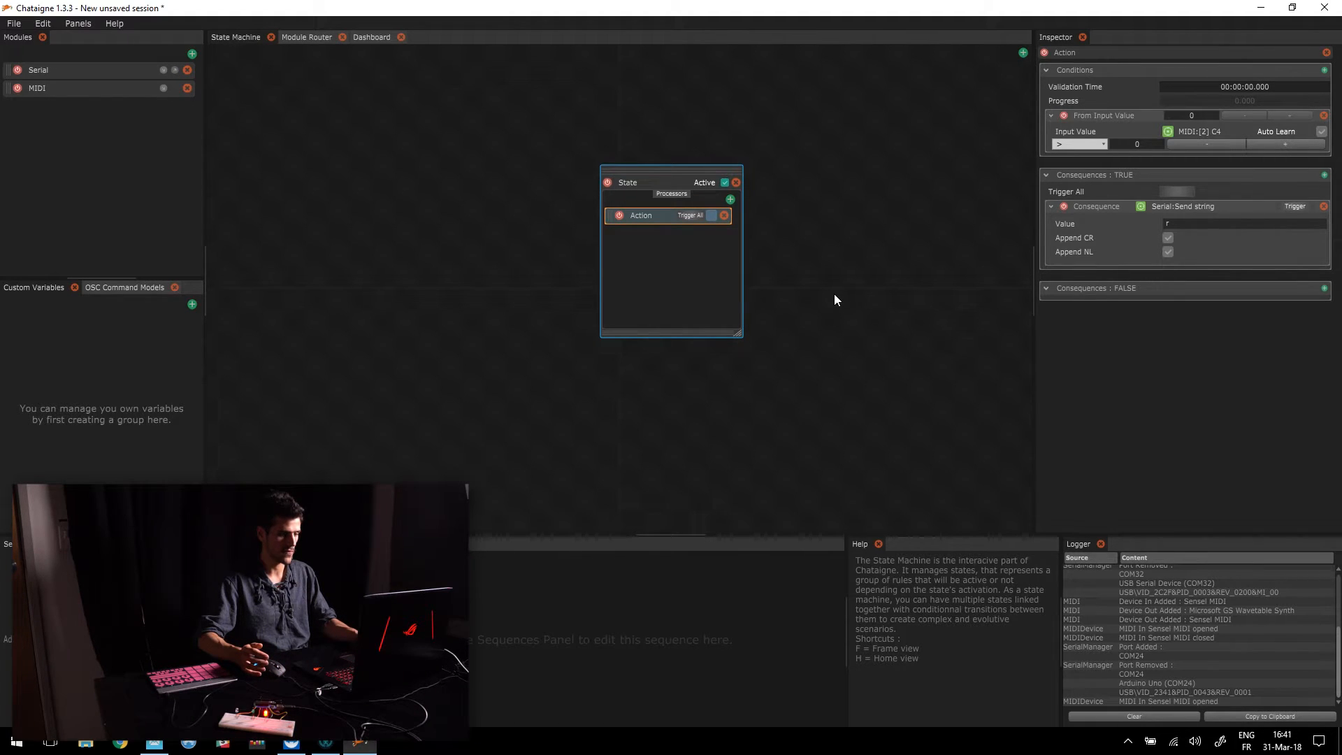
key(ctrl+c)
key(ctrl+v)
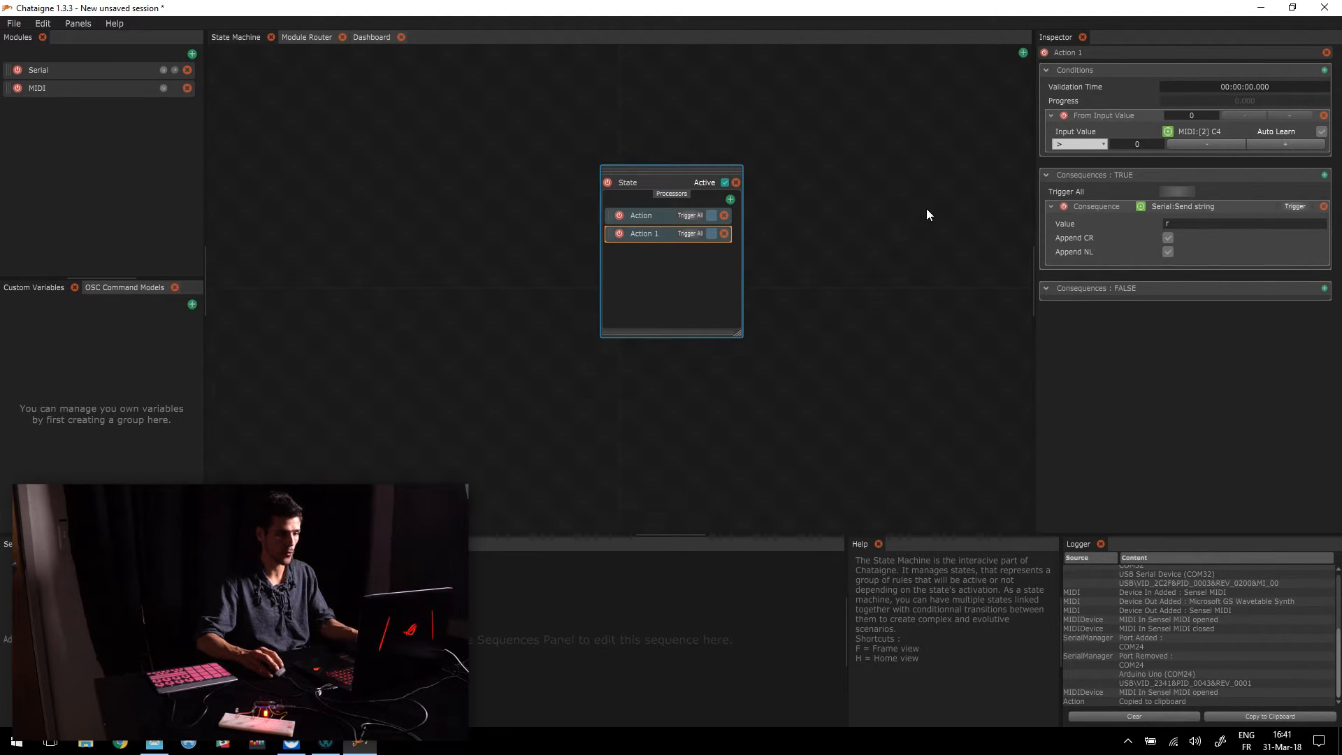
key(ctrl+v)
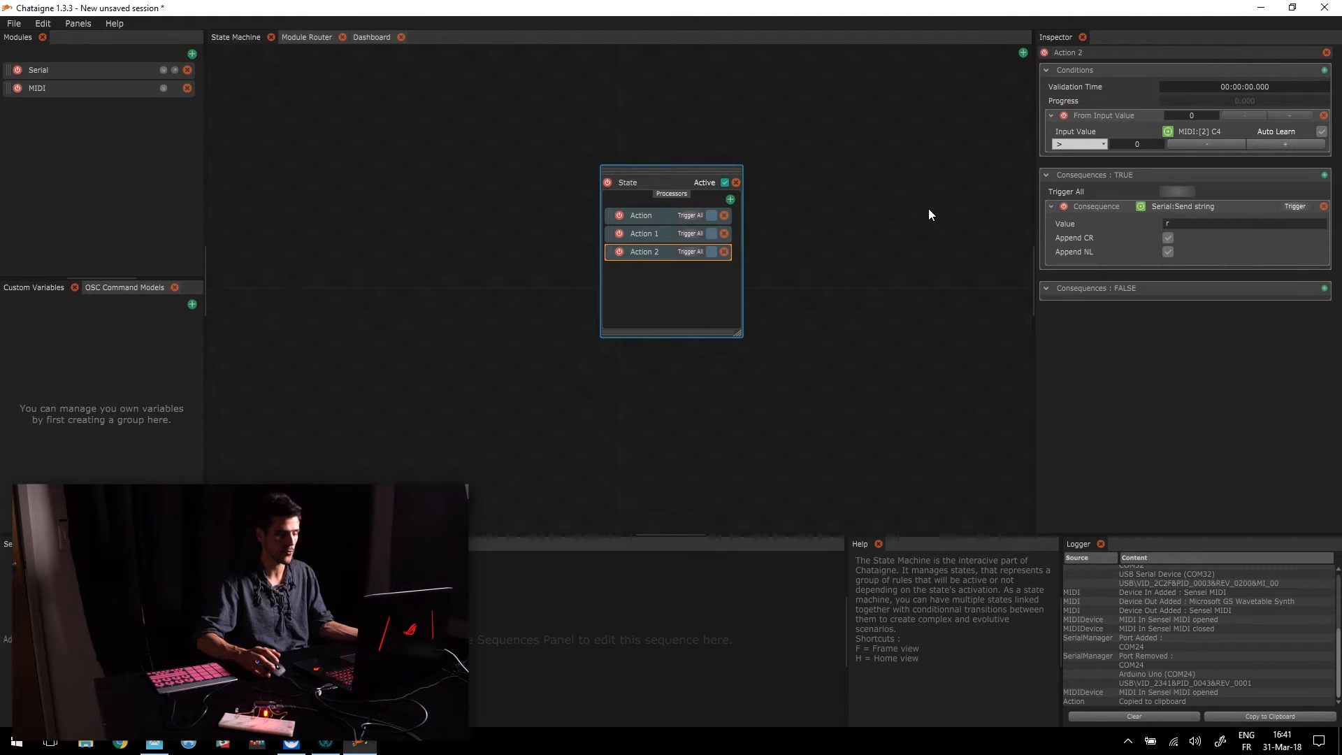
key(ctrl+v)
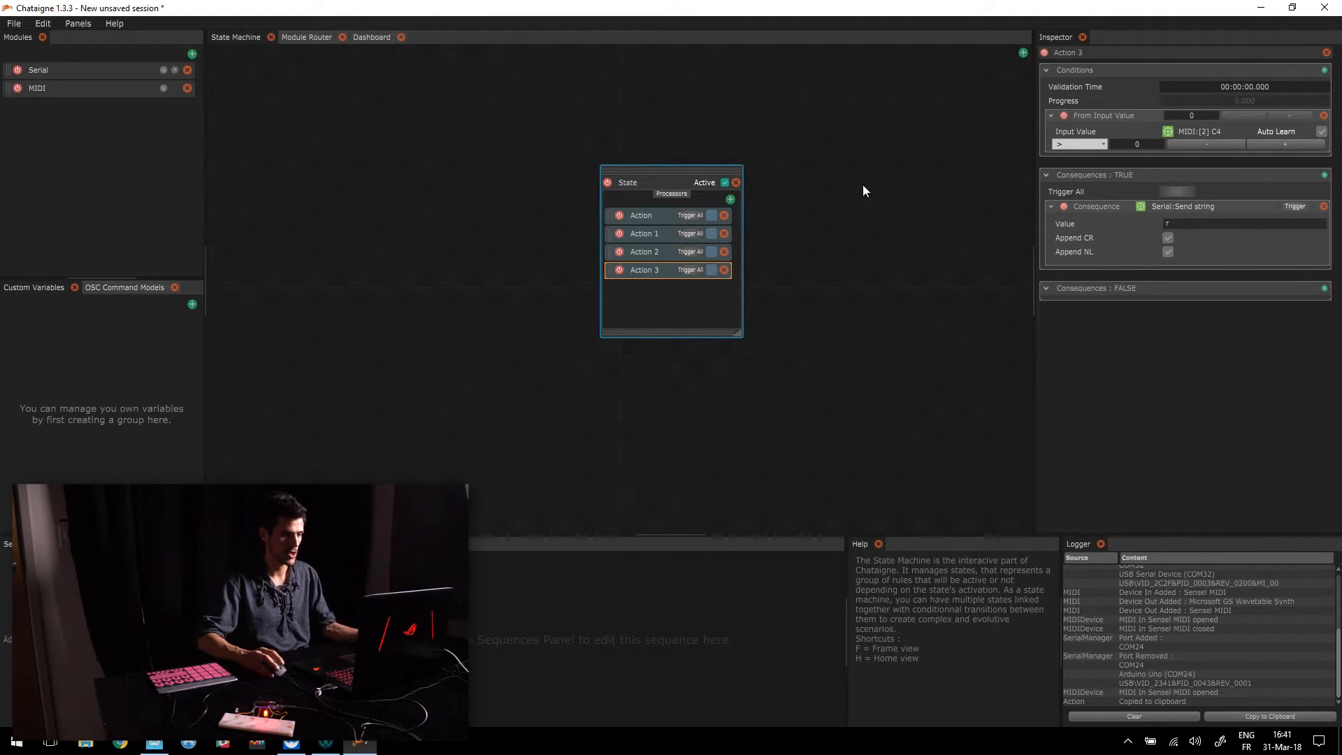
Shift the state slightly to the left on the State Machine canvas and select the first duplicate, Action 1.
click(663, 239)
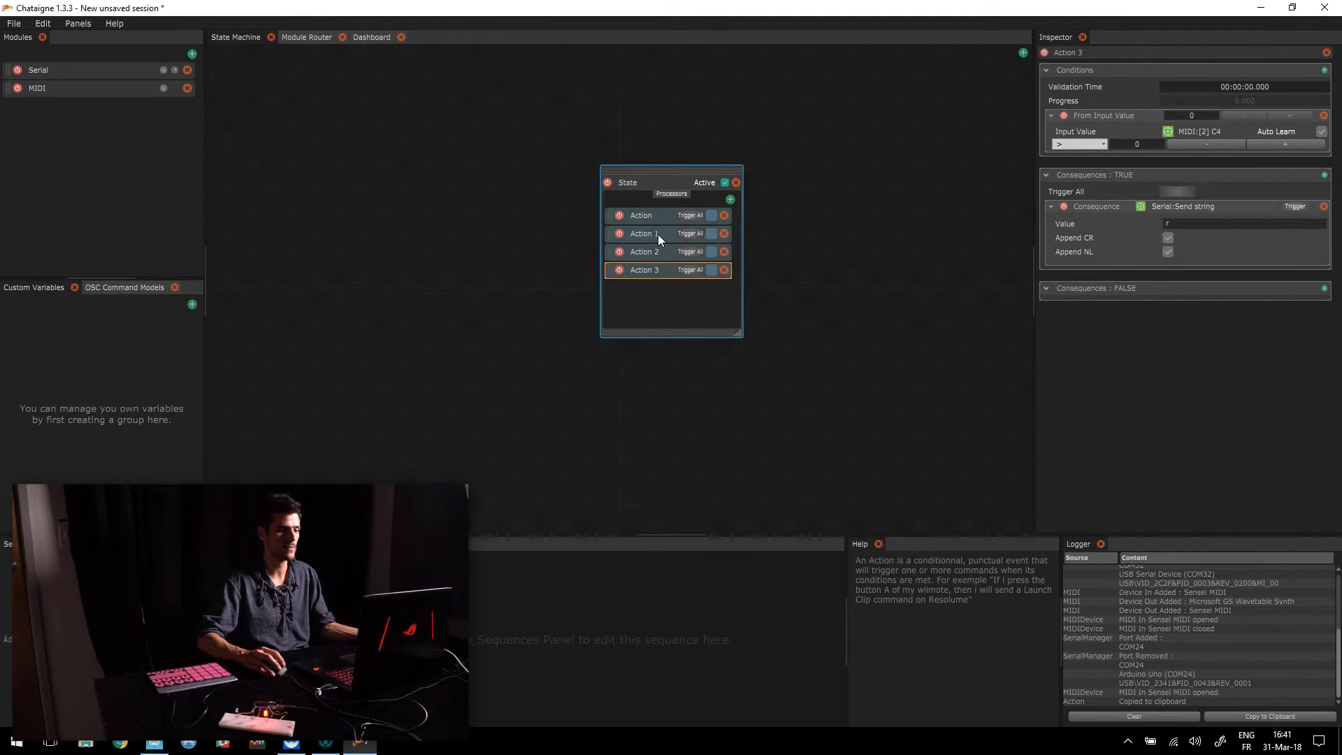
click(660, 220)
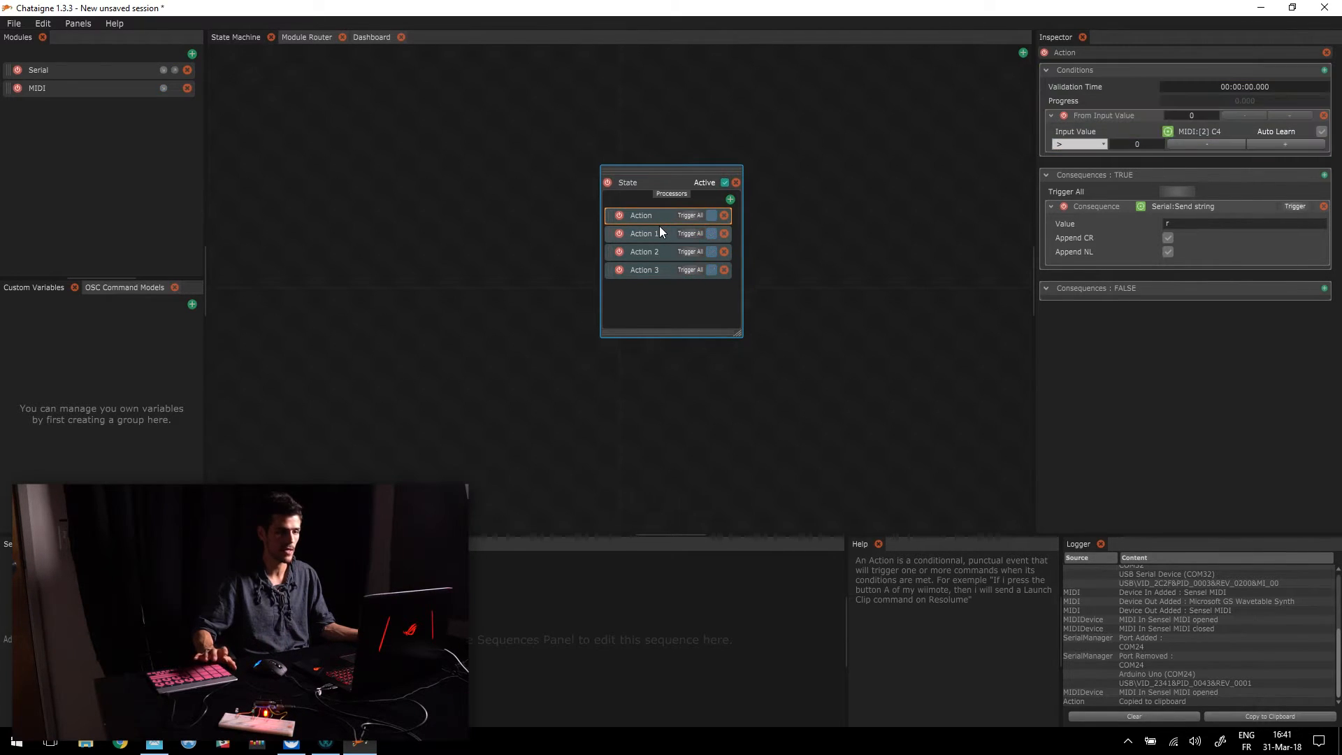
drag(682, 175, 647, 167)
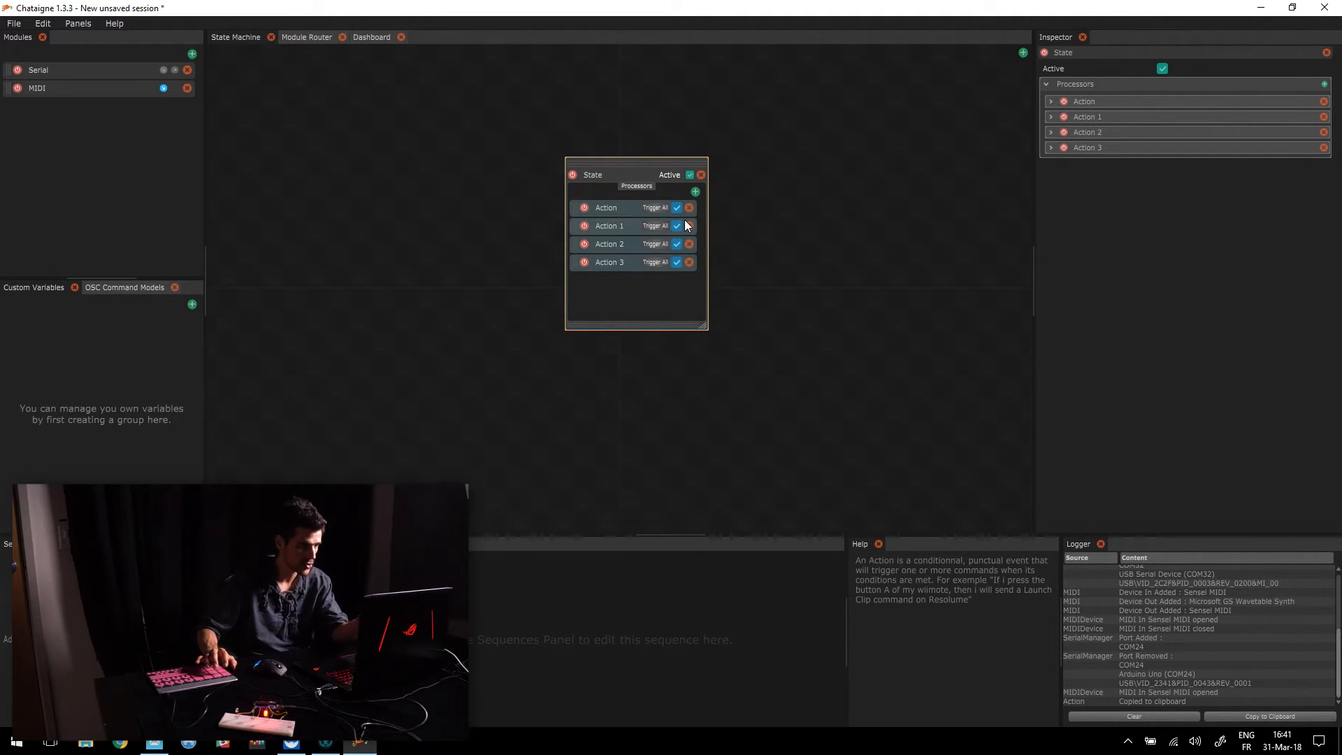
click(622, 210)
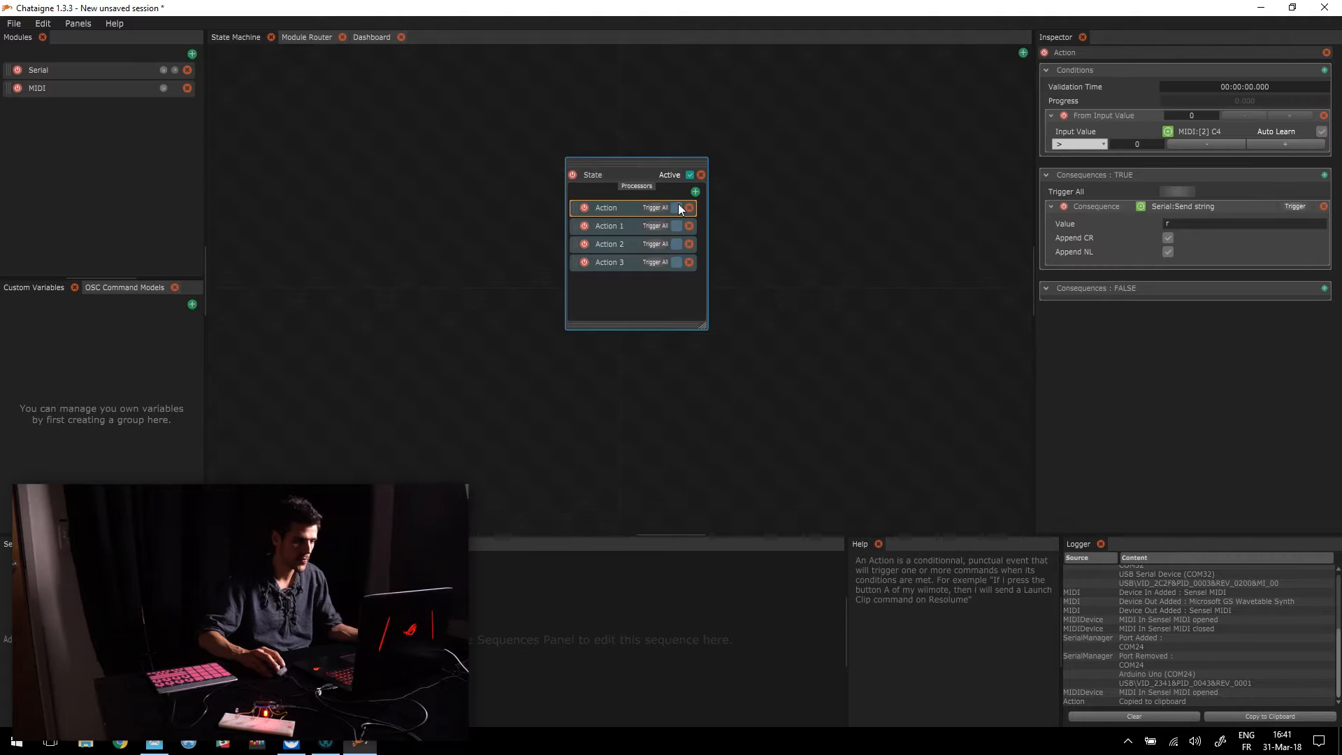
click(627, 224)
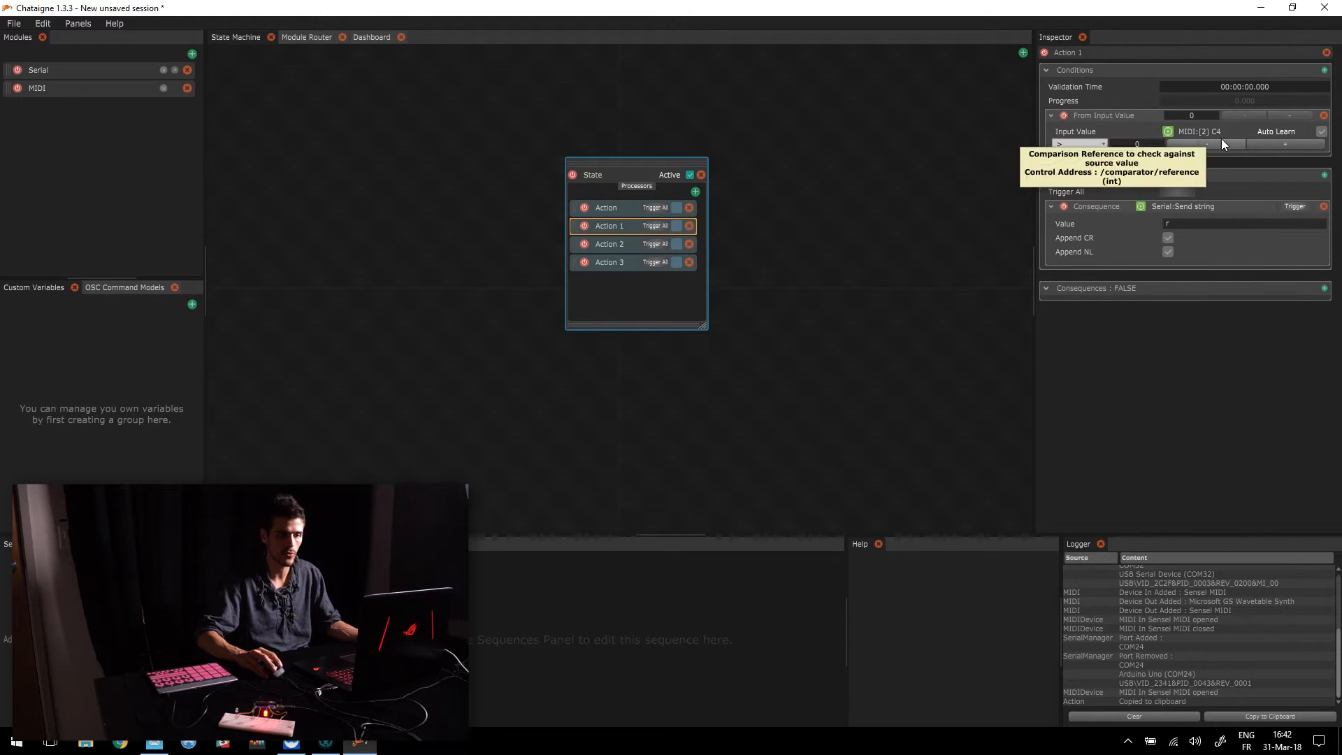
Auto-learn MIDI note C#4 as Action 1's input value and set its TRUE Send string value to "g".
click(1322, 131)
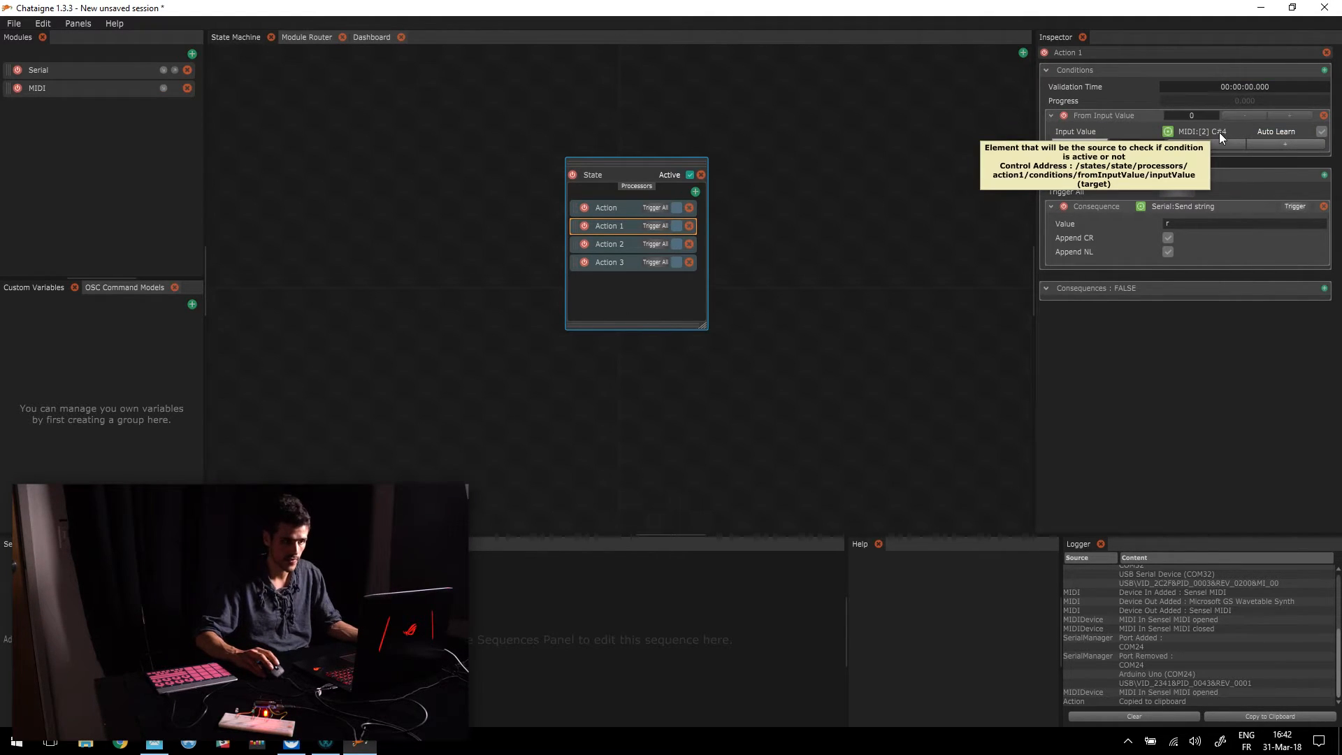
click(1188, 226)
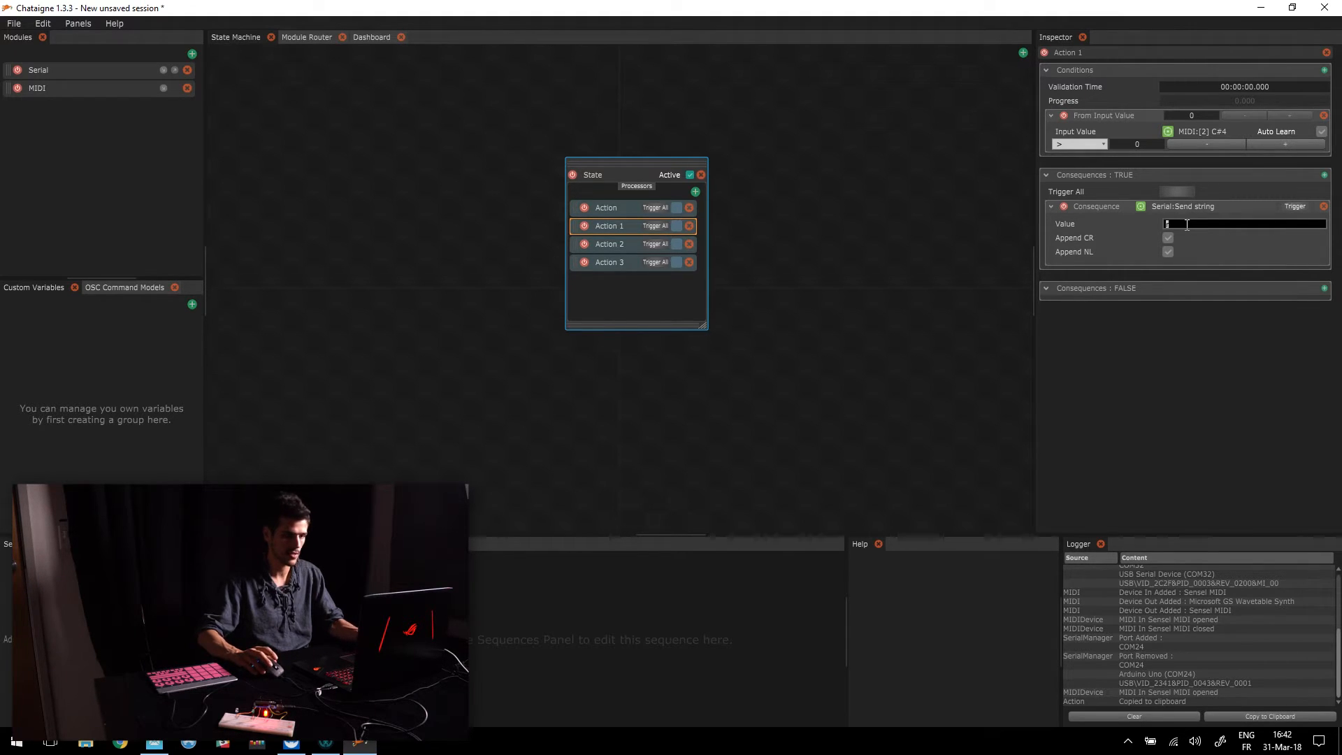
key(Return)
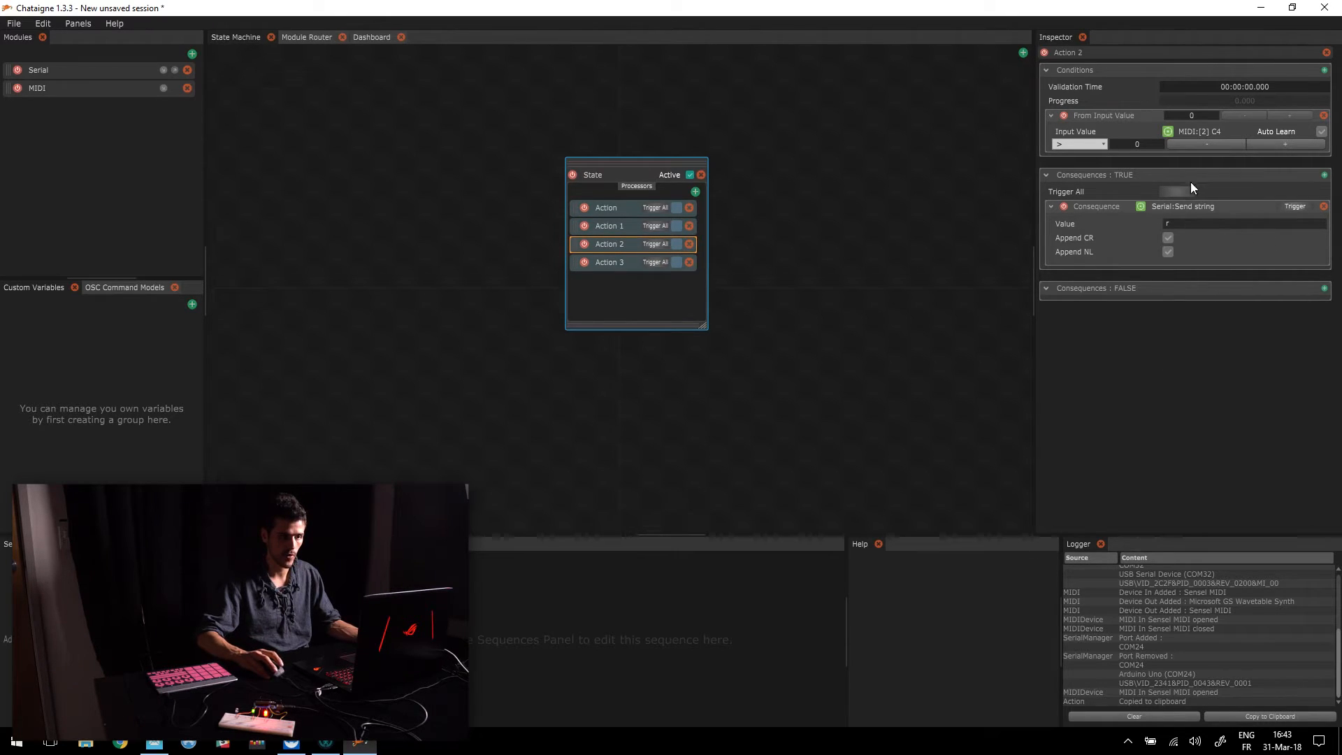
Auto-learn MIDI note D4 as Action 2's input value and set its TRUE Send string value to "p".
click(1322, 133)
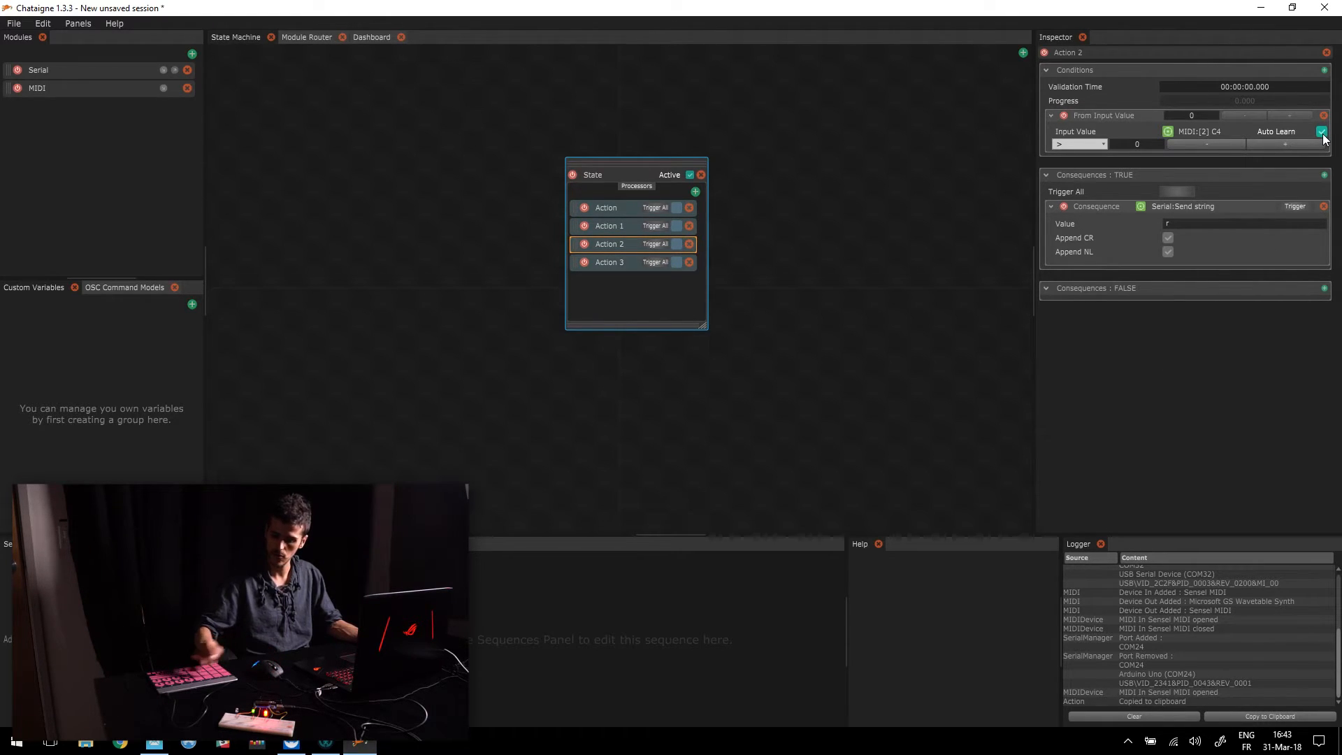
click(1323, 134)
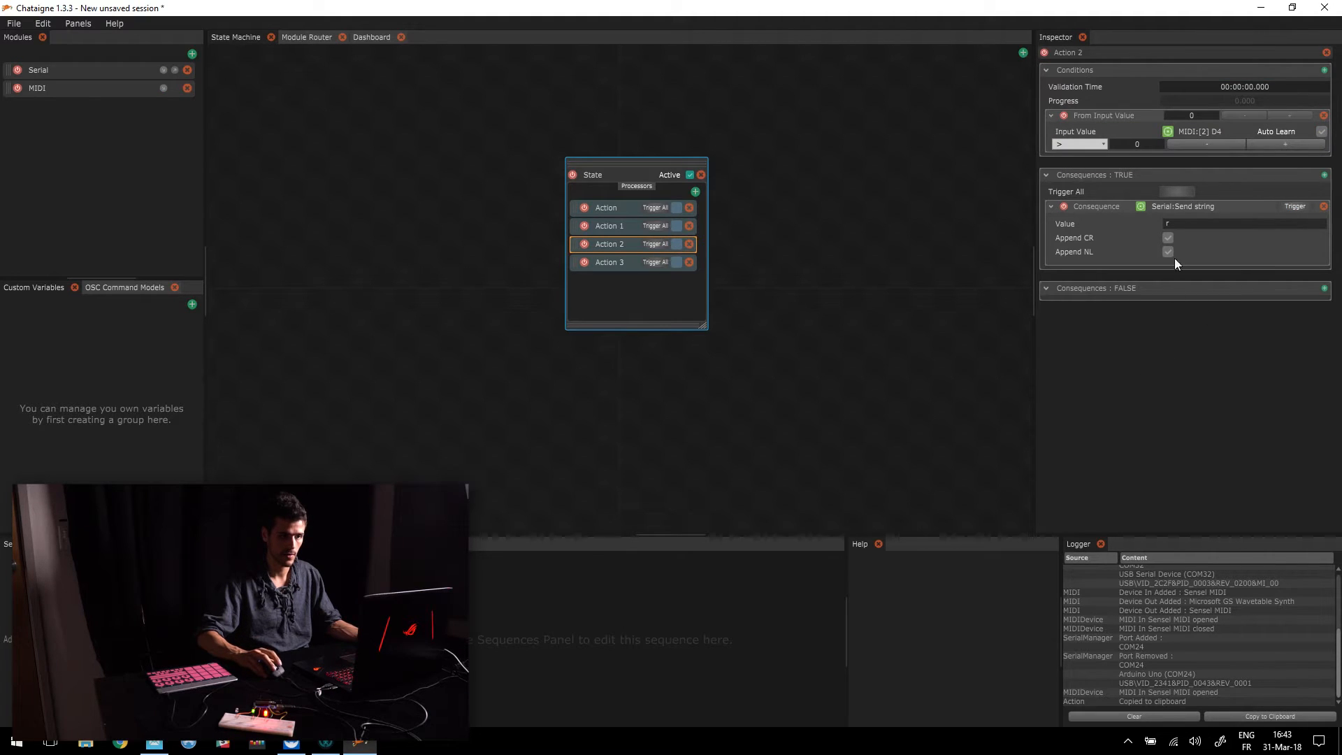
double_click(1179, 220)
text(p)
Auto-learn MIDI note D#4 as Action 3's input value and set its TRUE Send string value to "a".
click(616, 262)
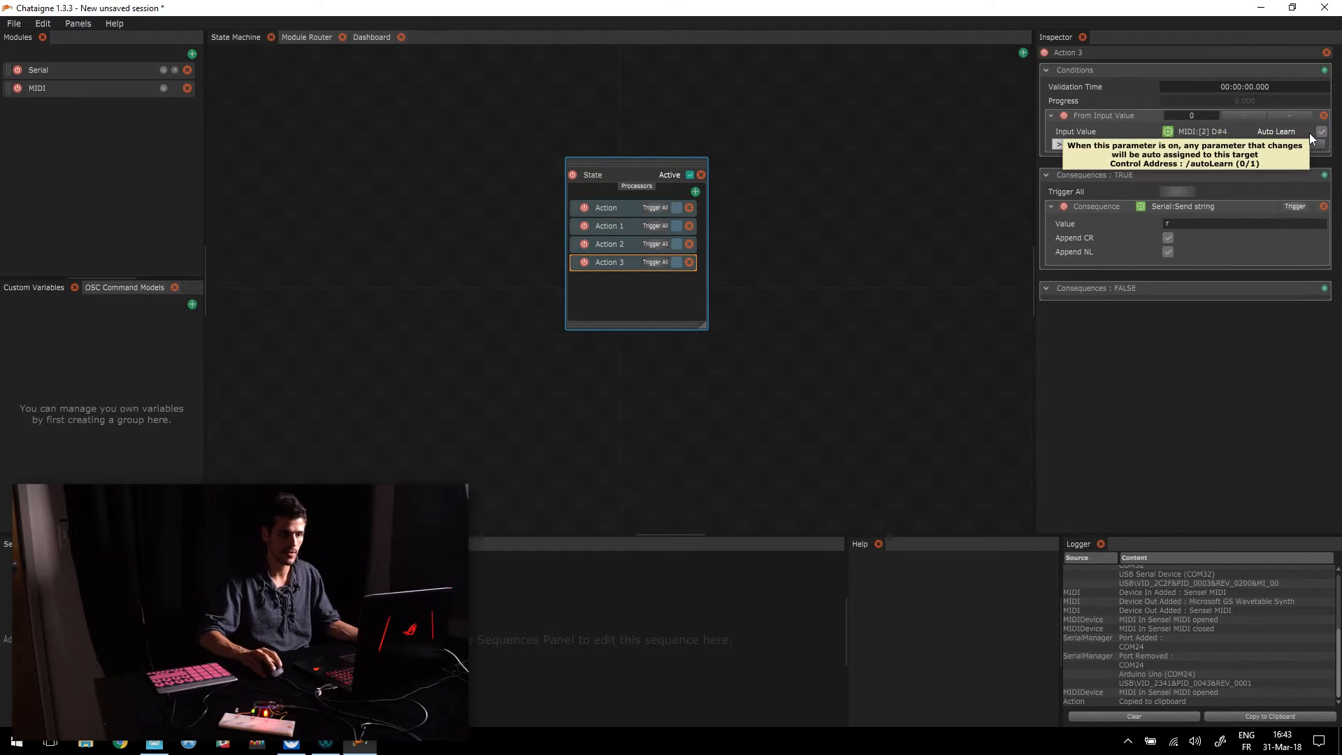
double_click(1180, 224)
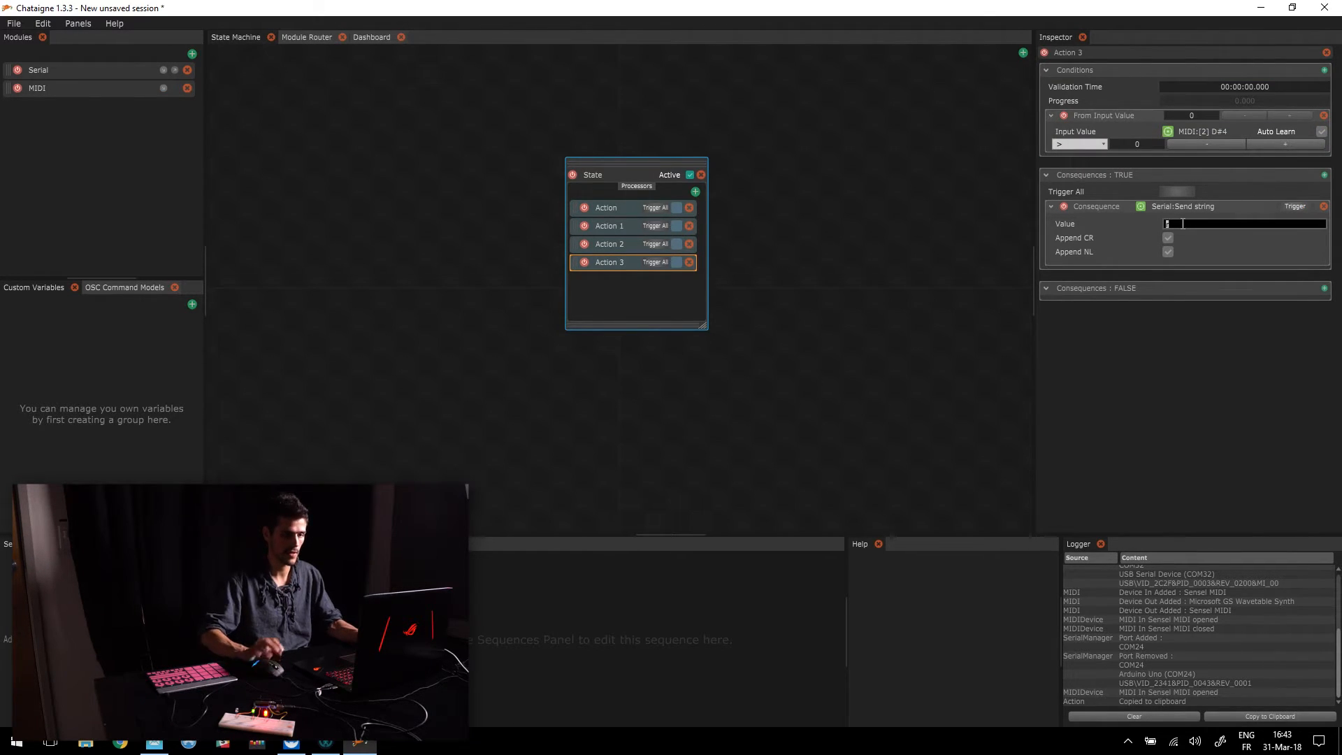
text(a)
key(Return)
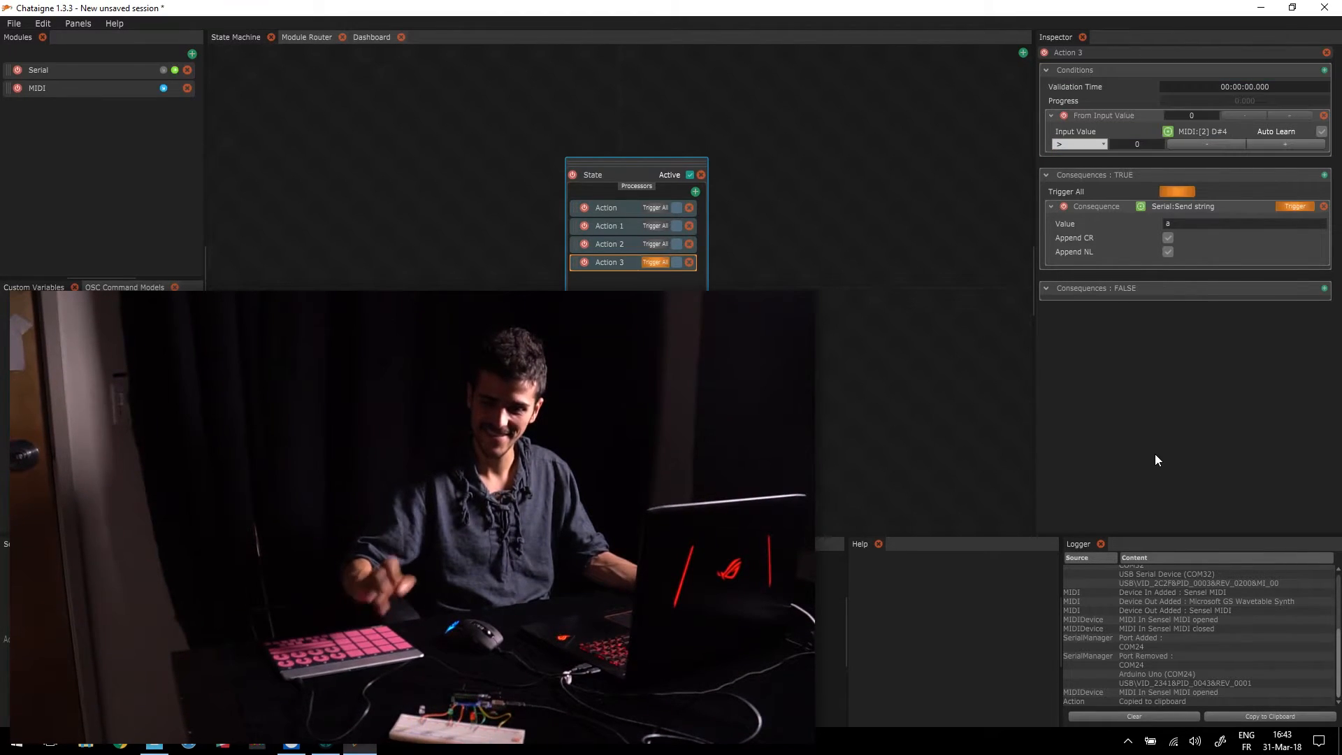
Add a Serial Send string consequence for FALSE to the first action with value "a", without Append CR and Append NL.
click(663, 182)
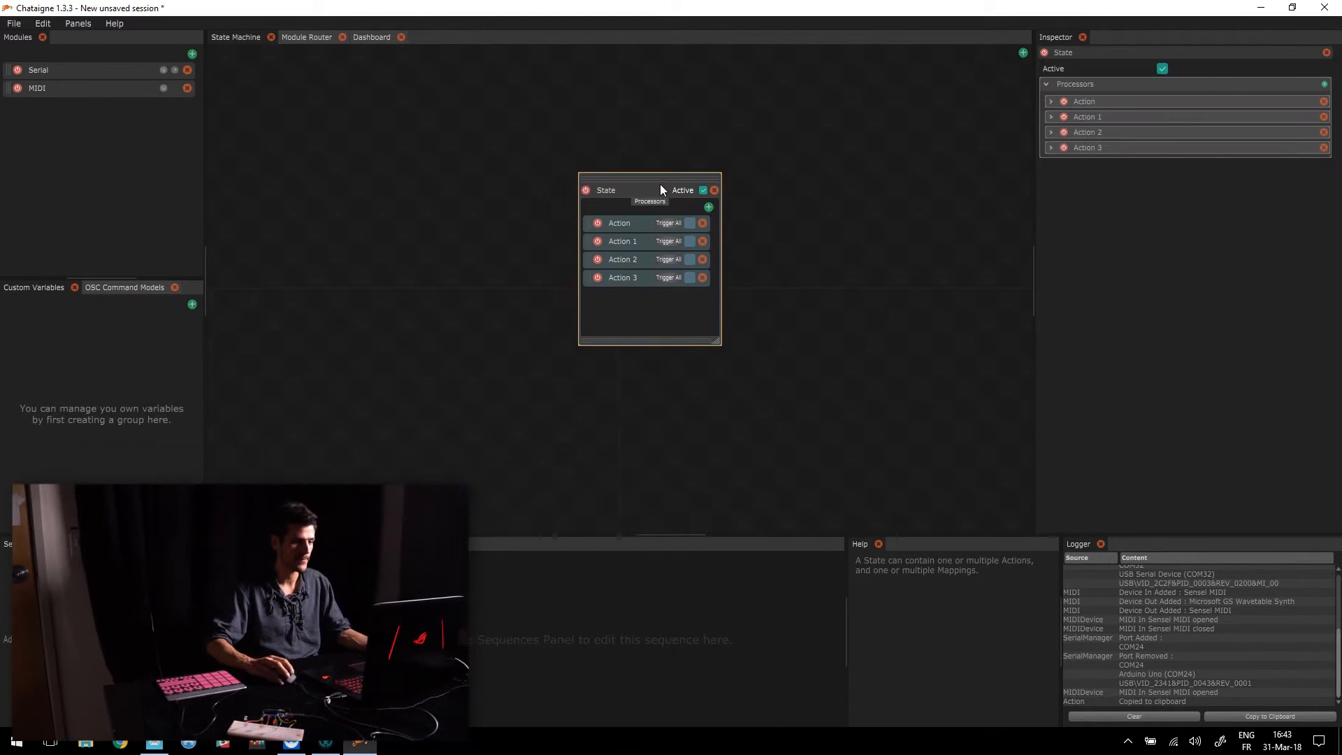
click(621, 224)
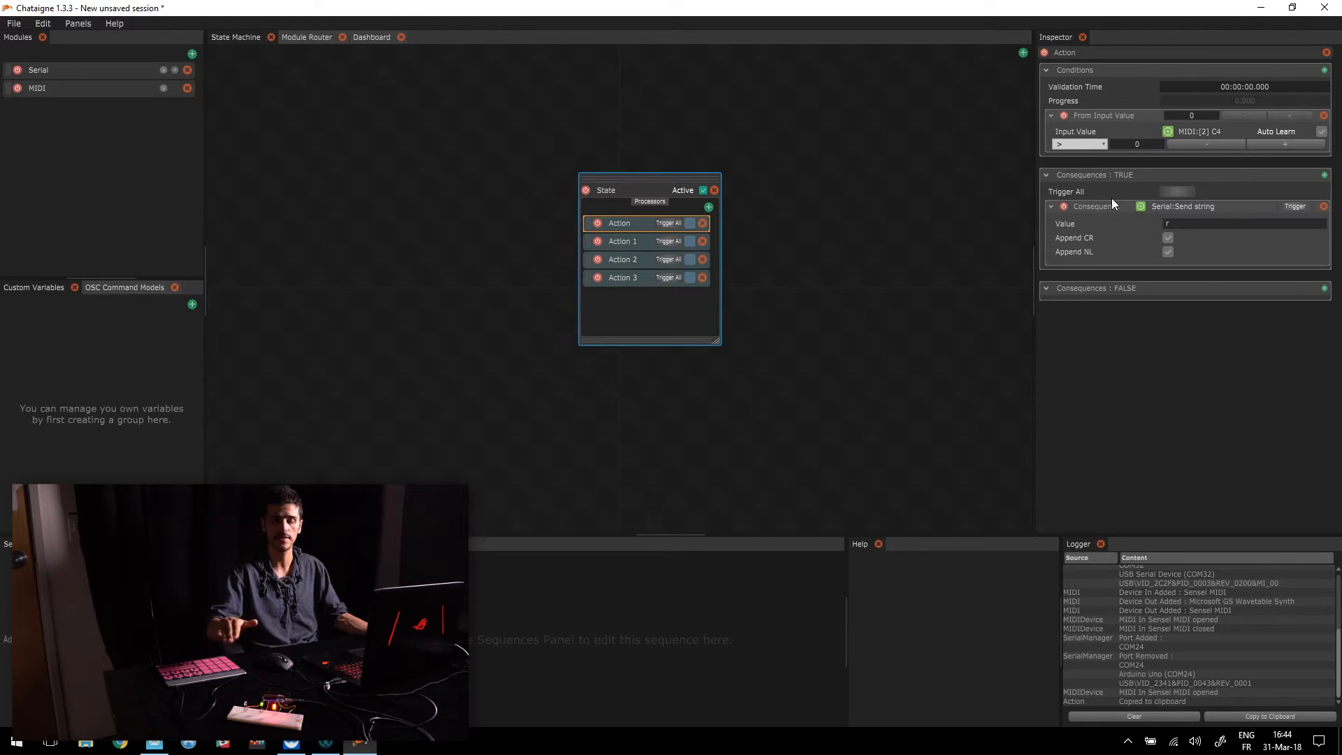
click(1323, 287)
mouse_move(1247, 295)
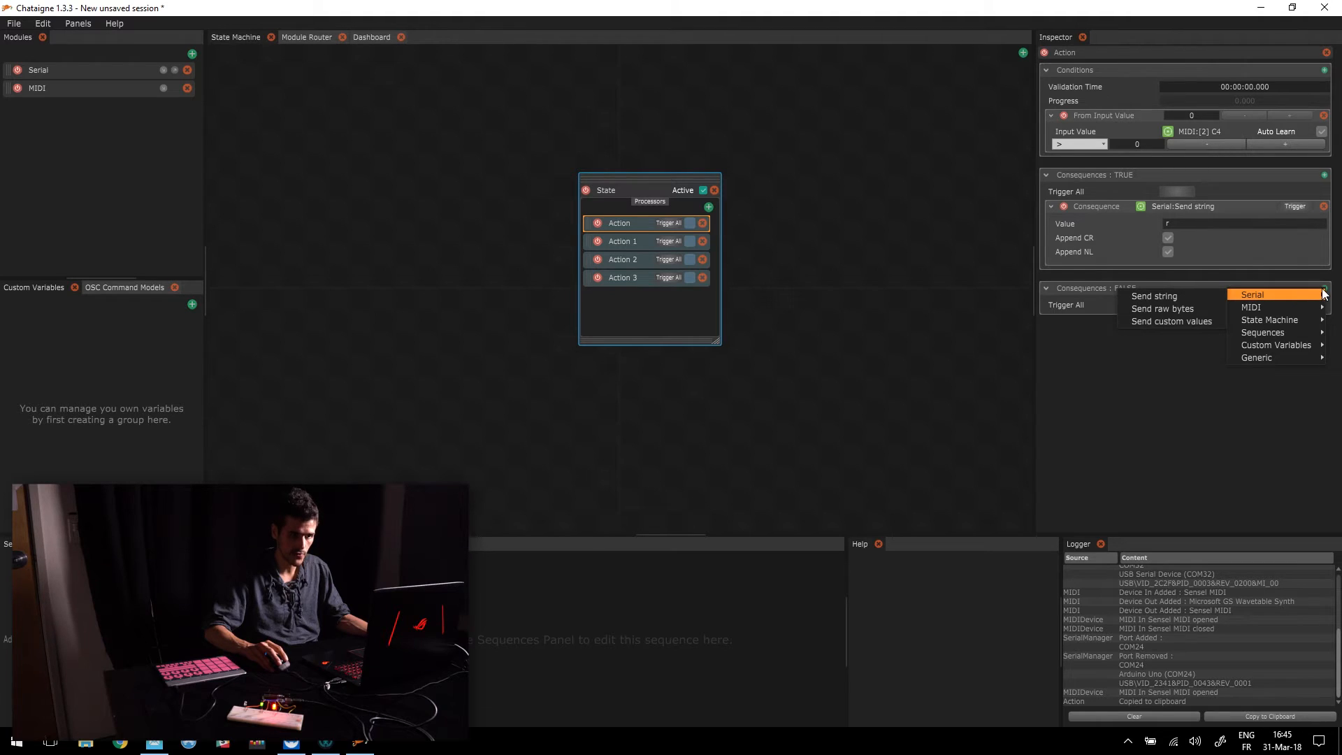
click(1197, 294)
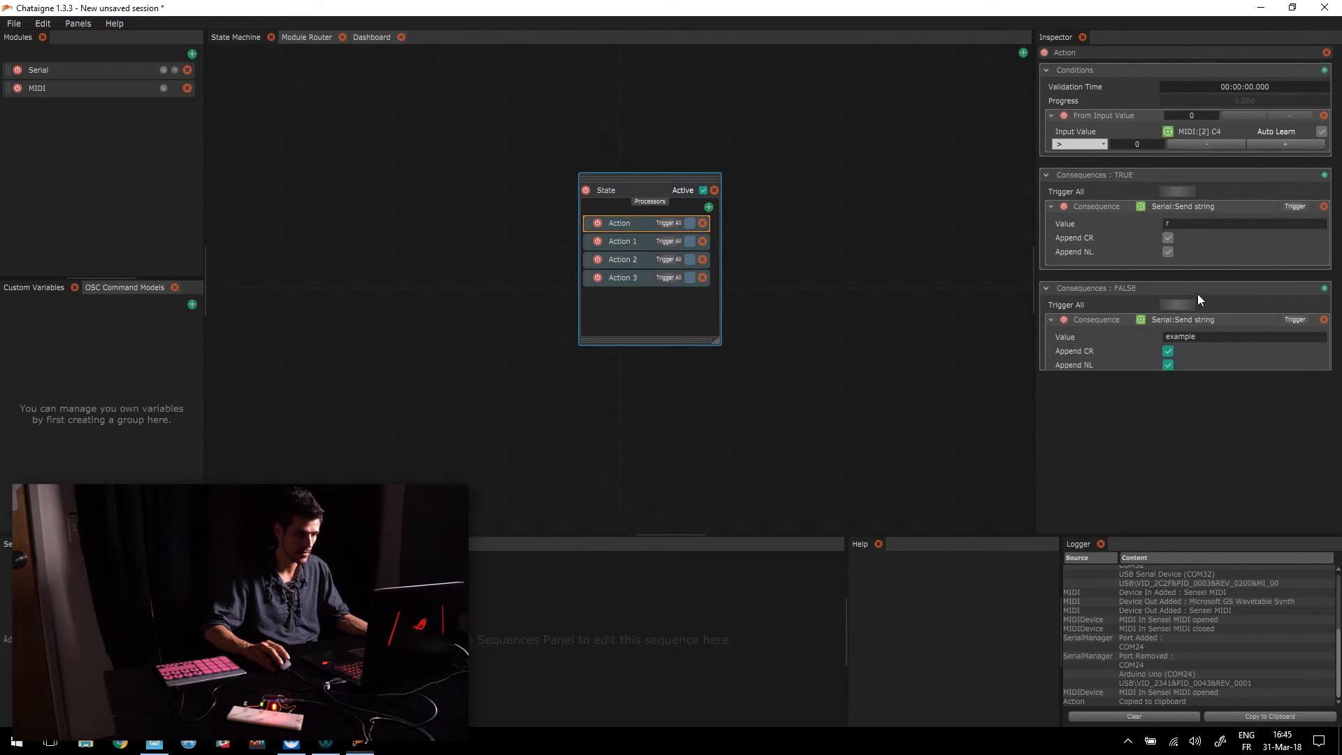
click(1193, 336)
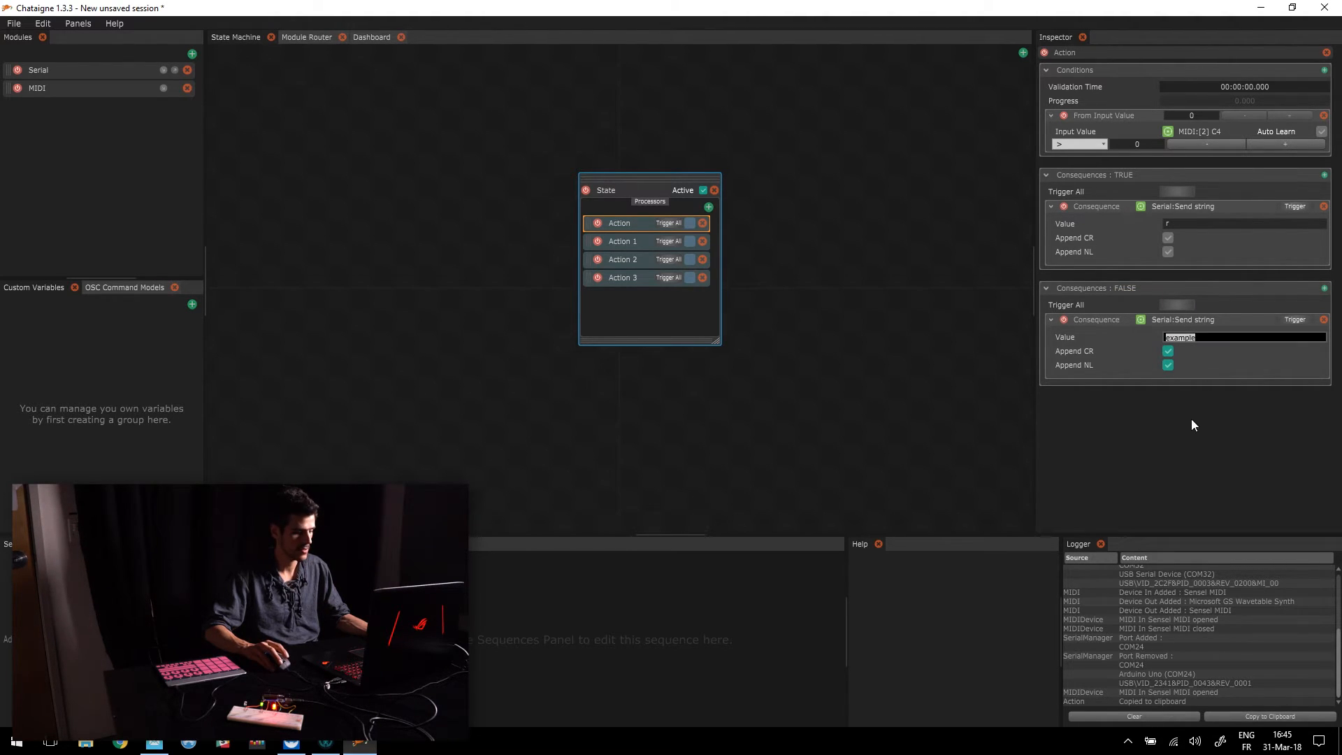
text(a)
key(Return)
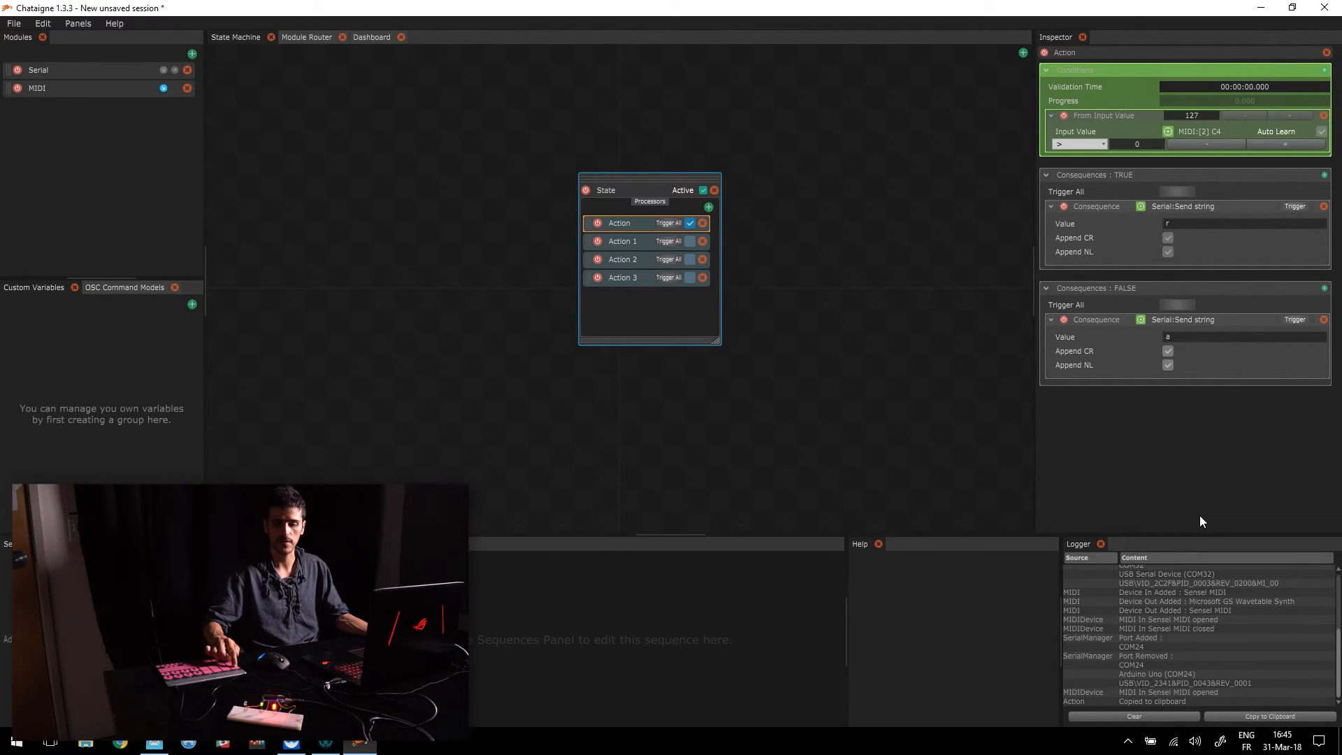
Add a Serial Send string consequence for FALSE to Action 1 with value "a", turning off Append CR and Append NL.
click(632, 239)
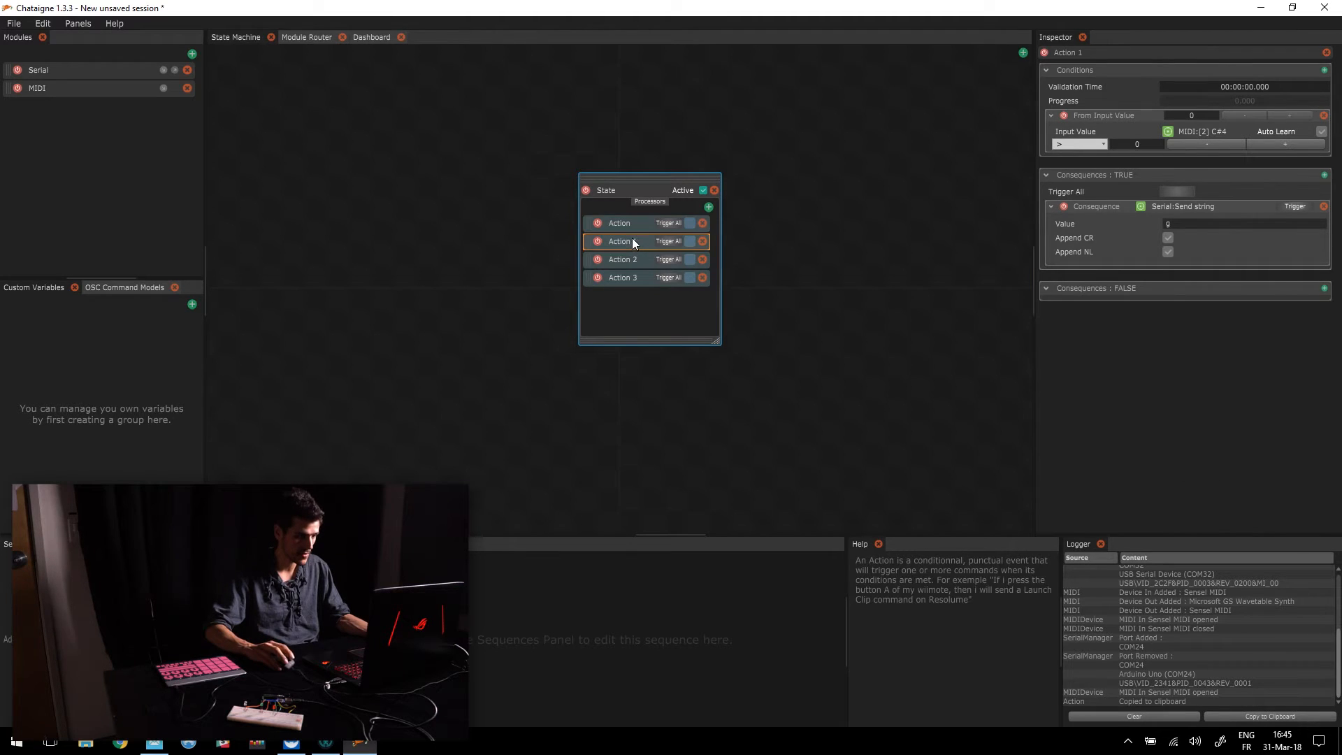
click(1323, 287)
mouse_move(1290, 296)
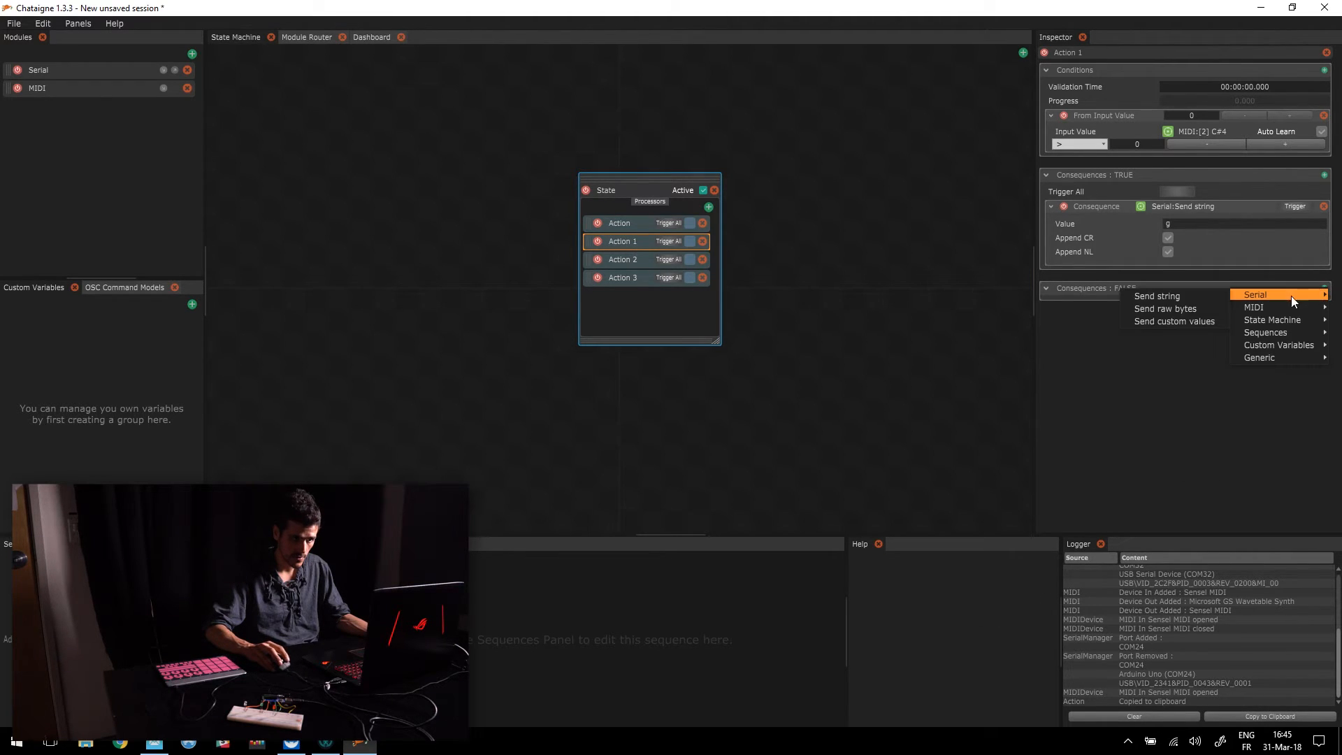
click(1203, 297)
click(1195, 337)
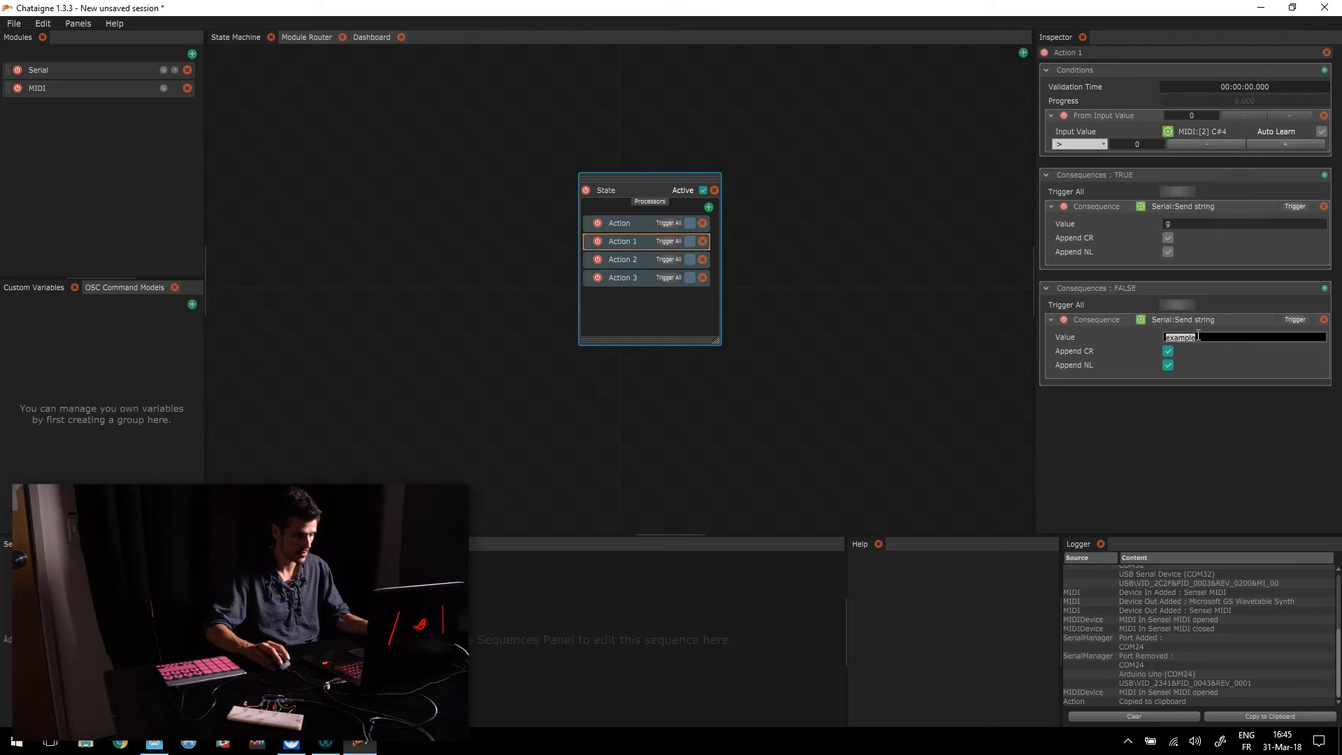
key(Return)
Give Action 2 a FALSE Serial Send string consequence with value "a" and disable its Append CR and Append NL.
click(651, 256)
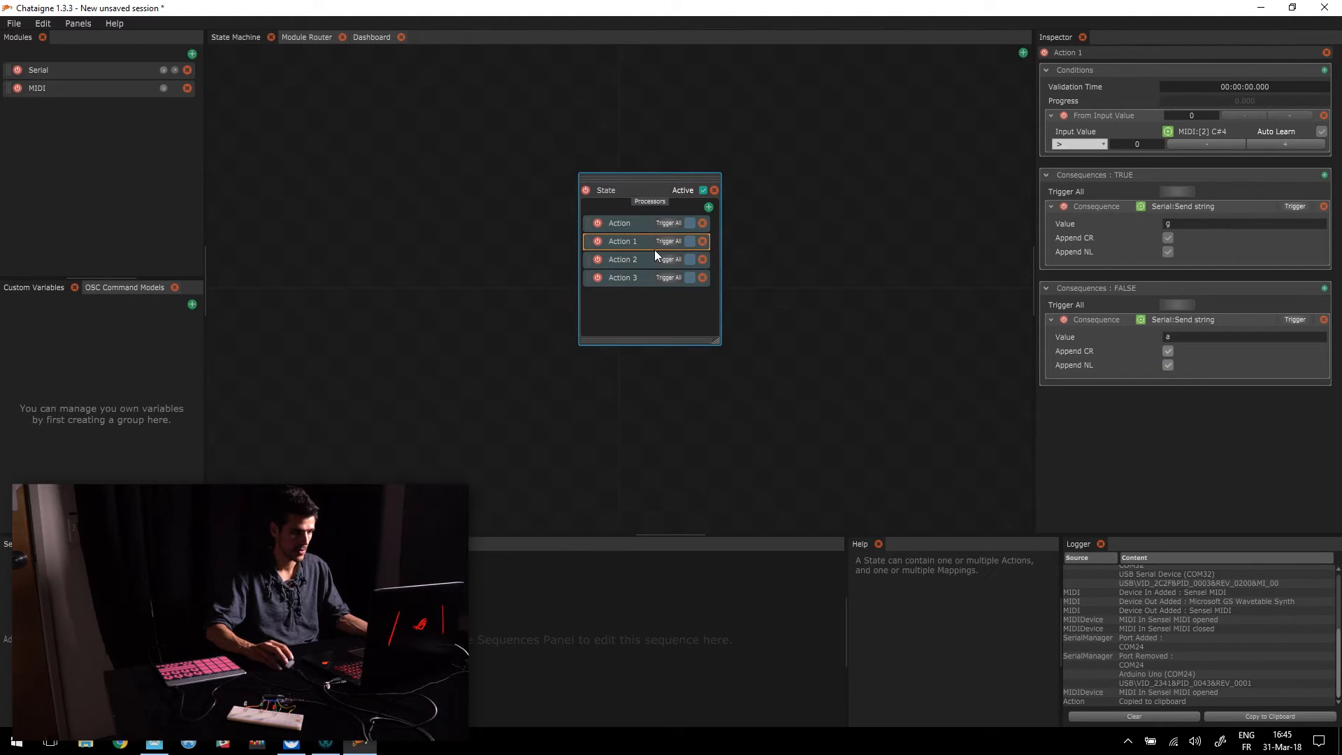
click(1324, 288)
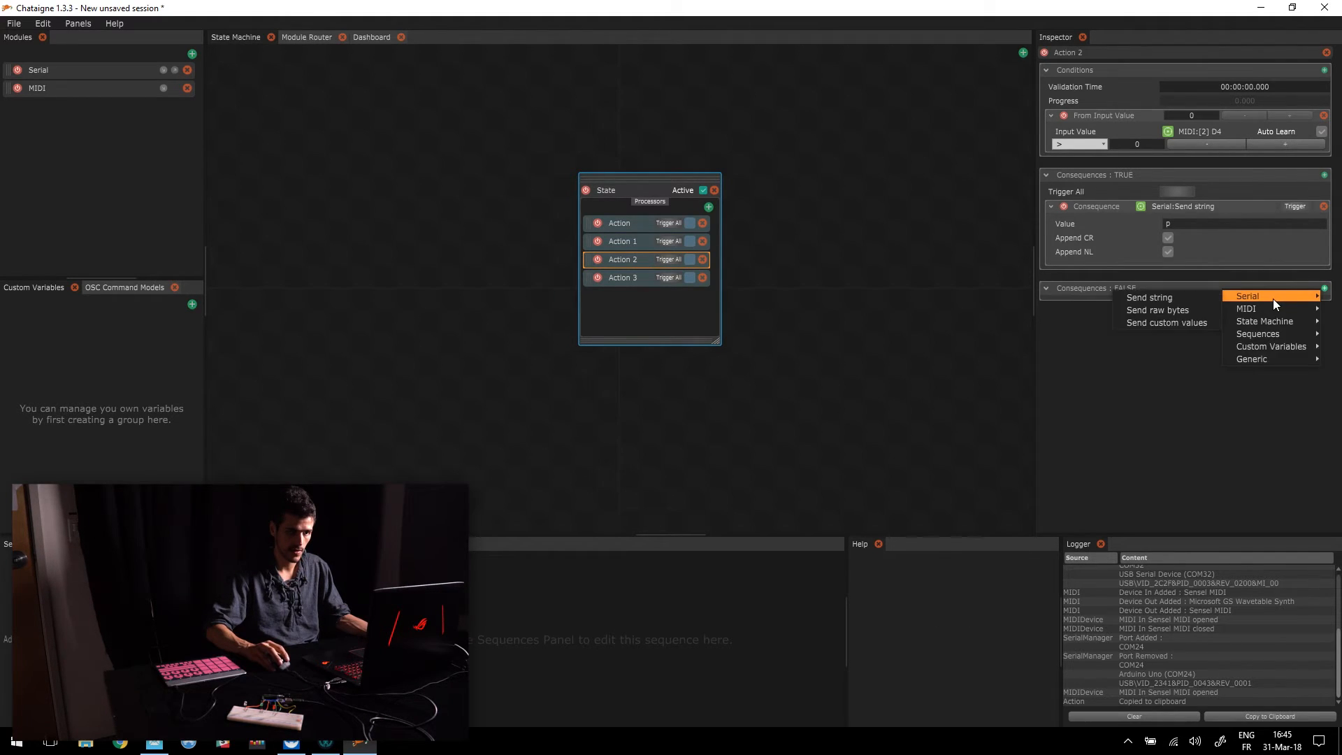
mouse_move(1233, 293)
click(1153, 298)
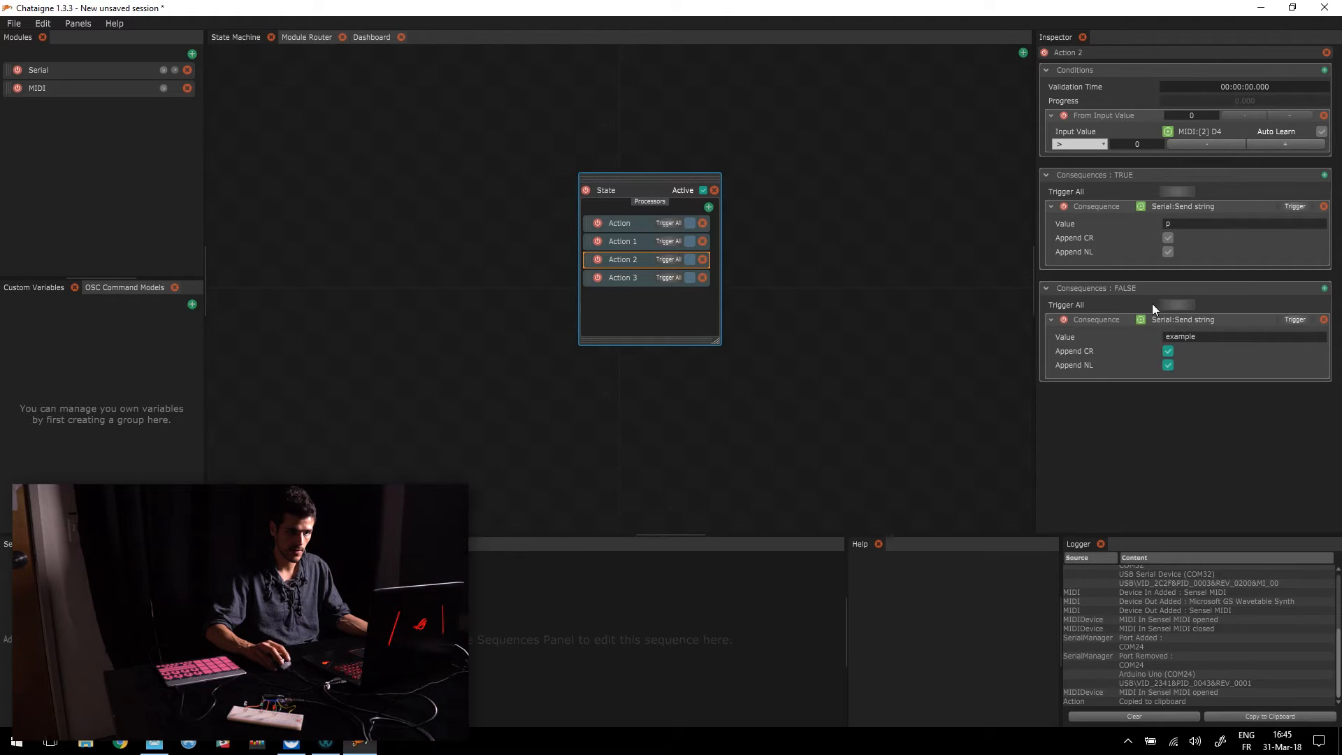
click(1186, 338)
text(a)
click(1168, 350)
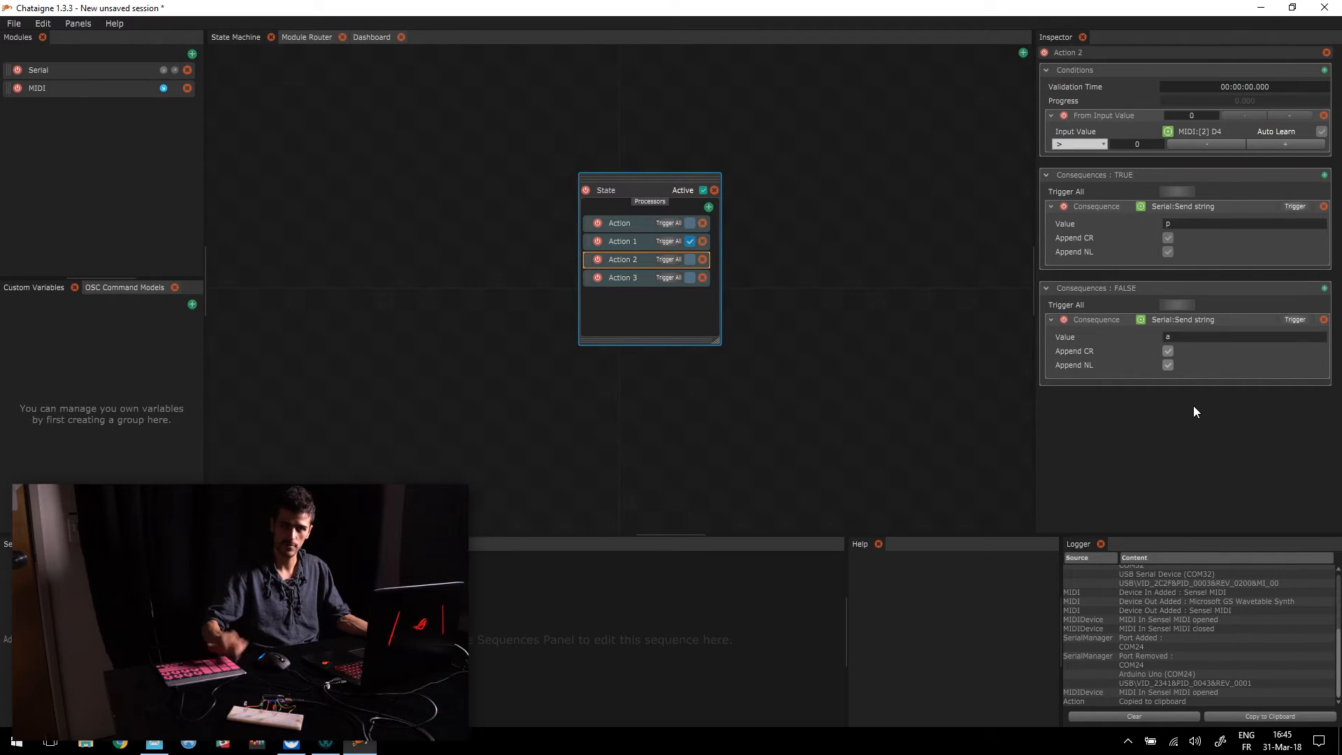
Delete Action 3 from the state and rename the remaining three actions ROUGE, VERT and VIOLET in order.
drag(641, 295, 590, 278)
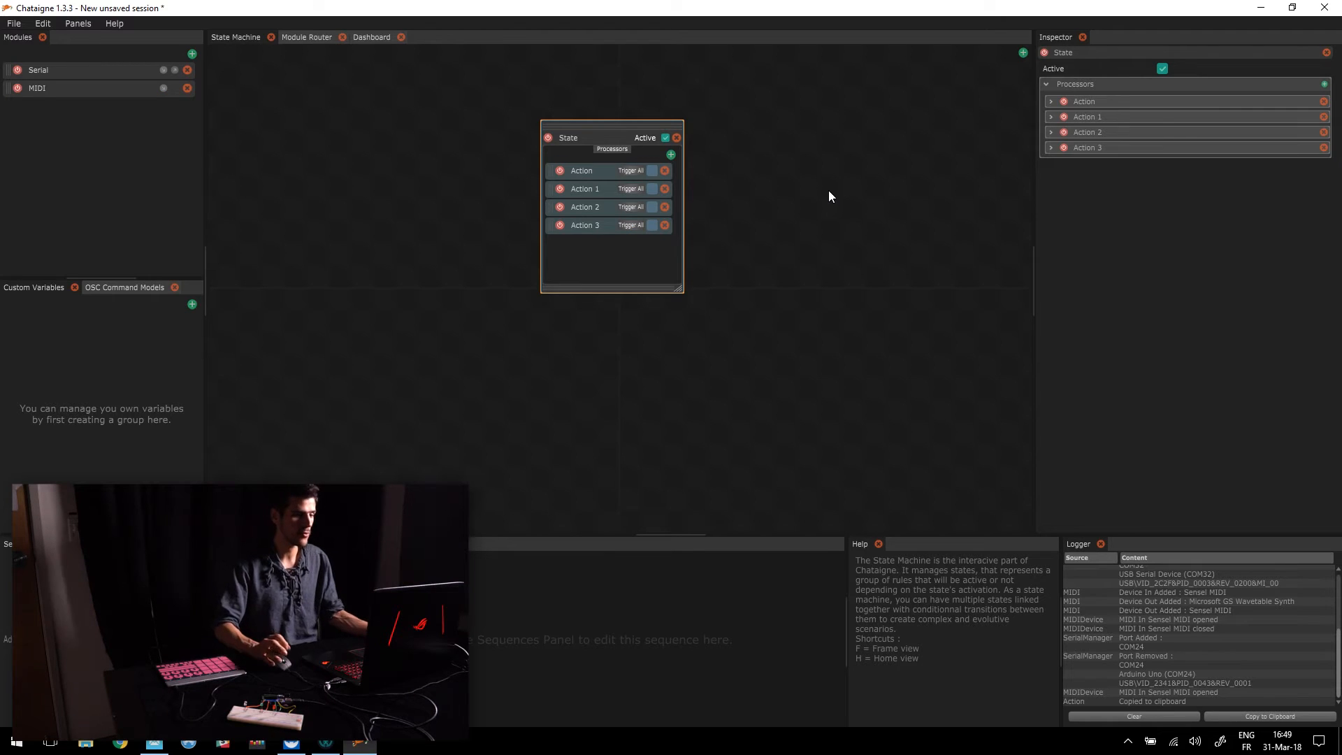
click(665, 223)
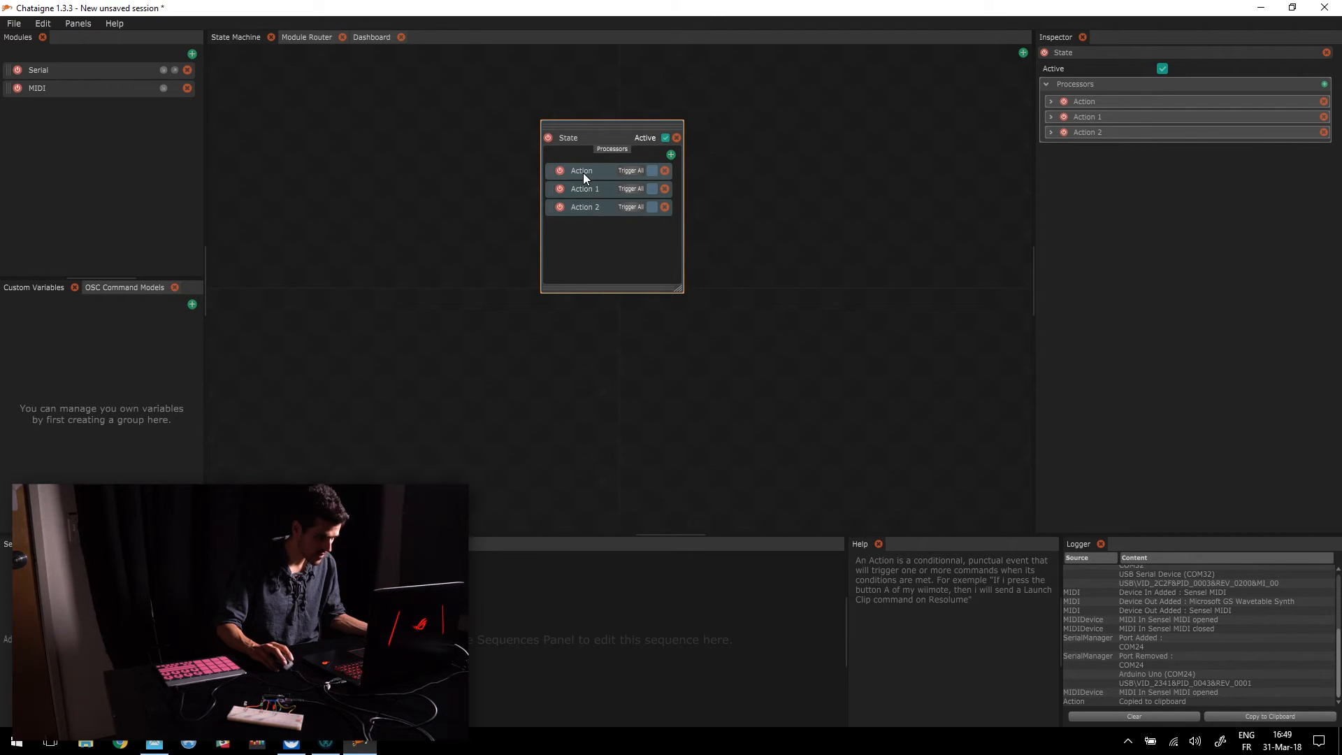
double_click(582, 172)
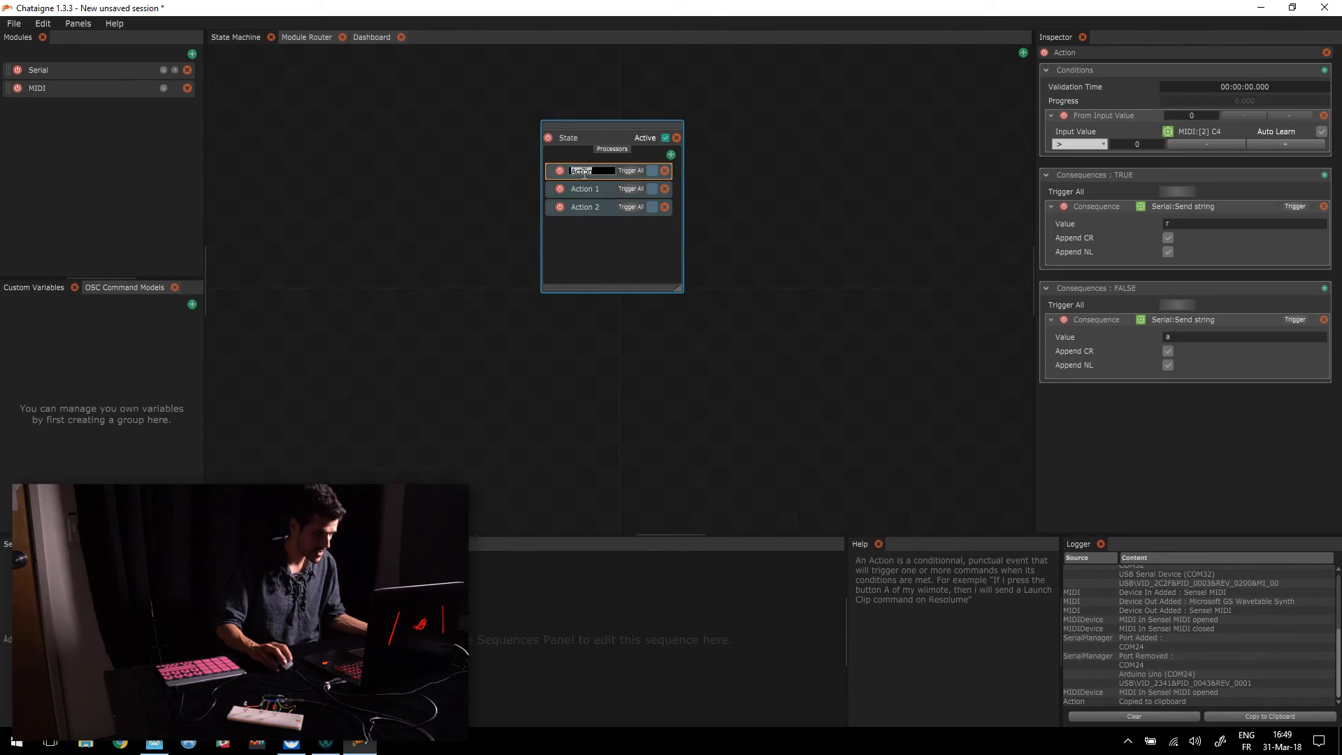
text(ROUGE)
key(Return)
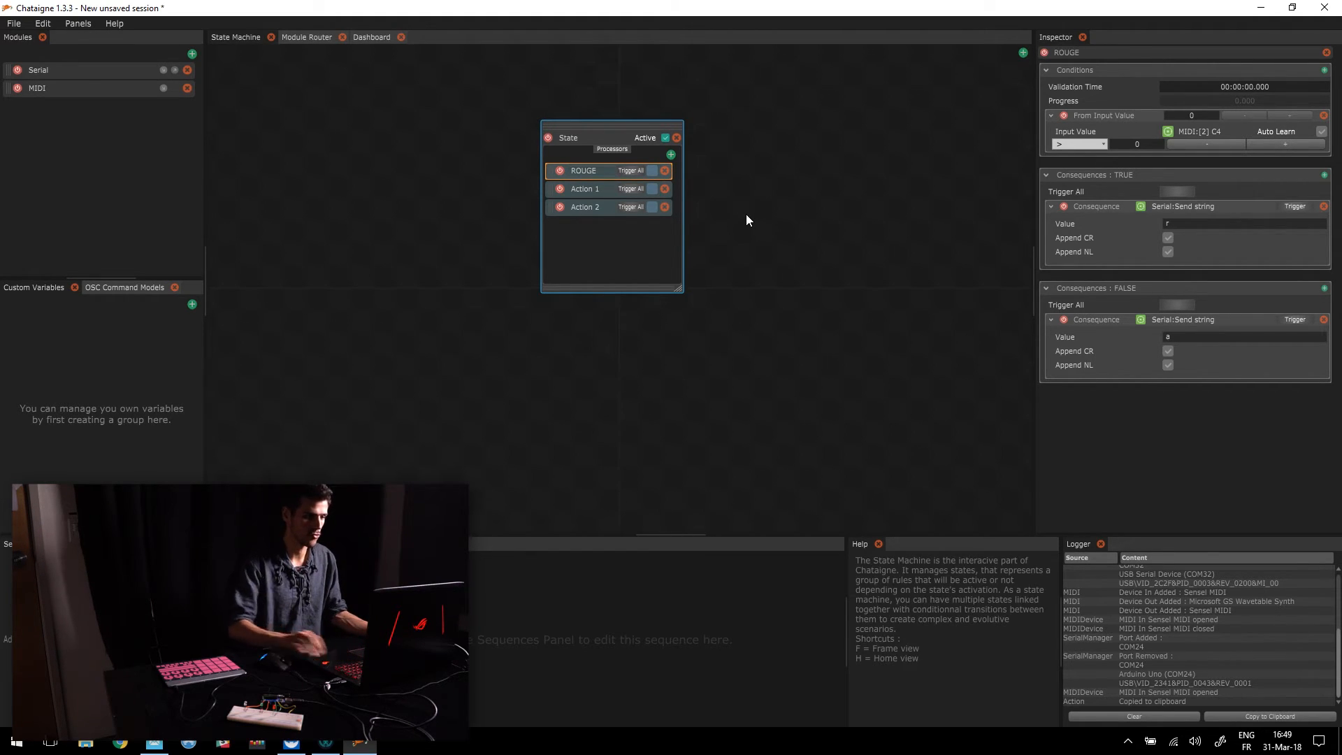
double_click(589, 190)
text(VERT)
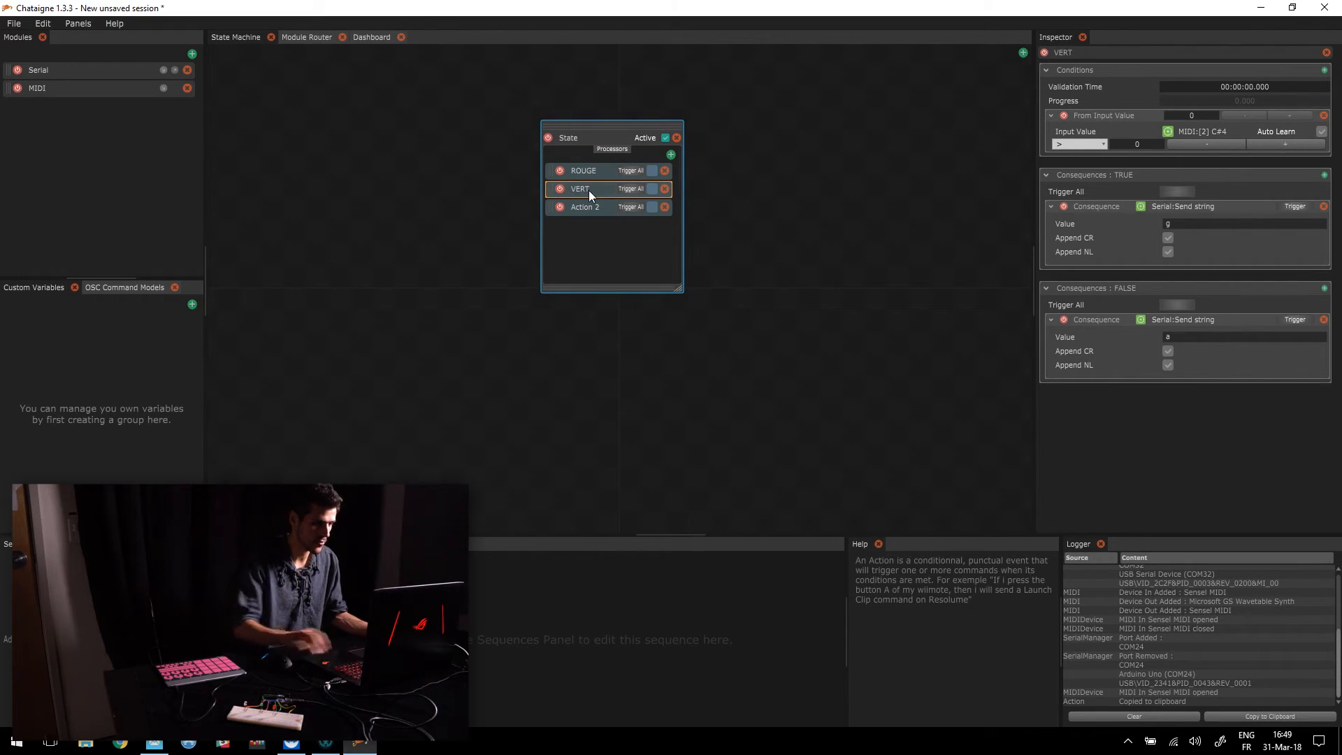
double_click(586, 207)
text(VIOLET)
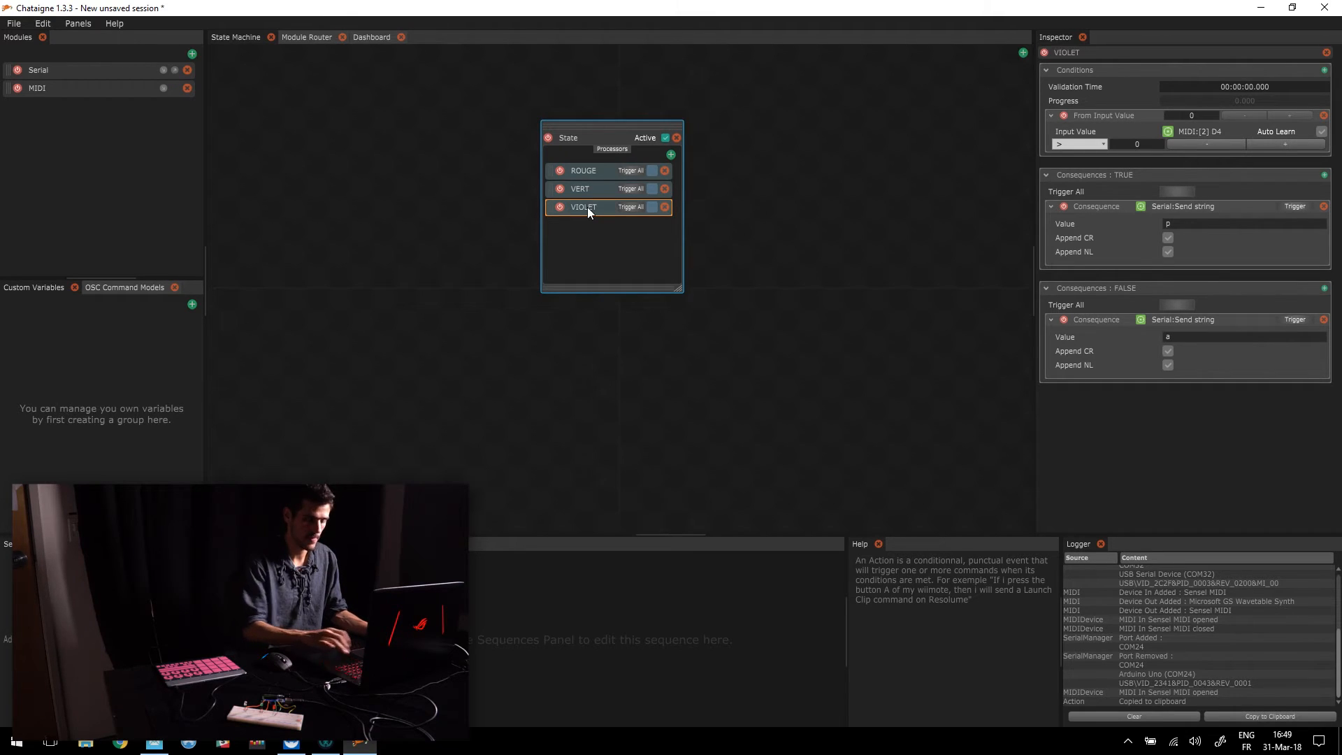
Move the state slightly on the State Machine canvas and add a new action below VIOLET.
drag(604, 127, 622, 145)
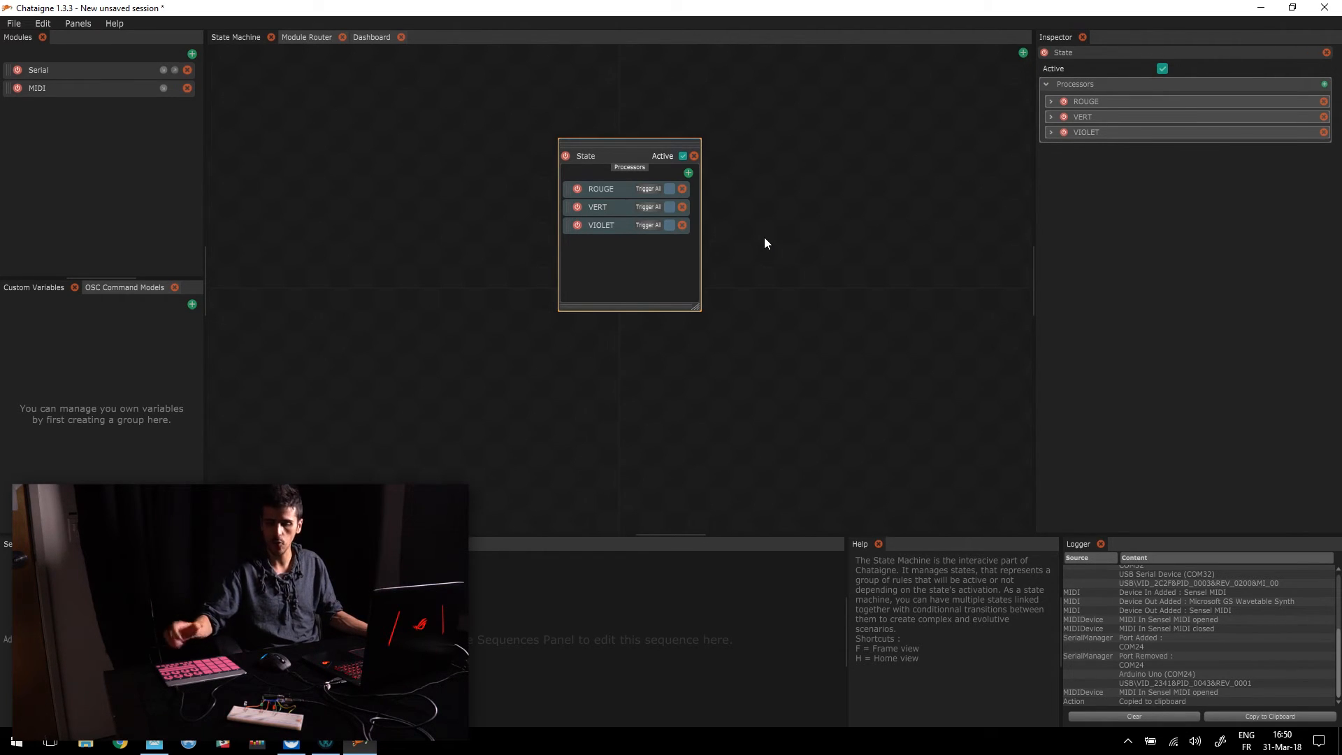
click(688, 175)
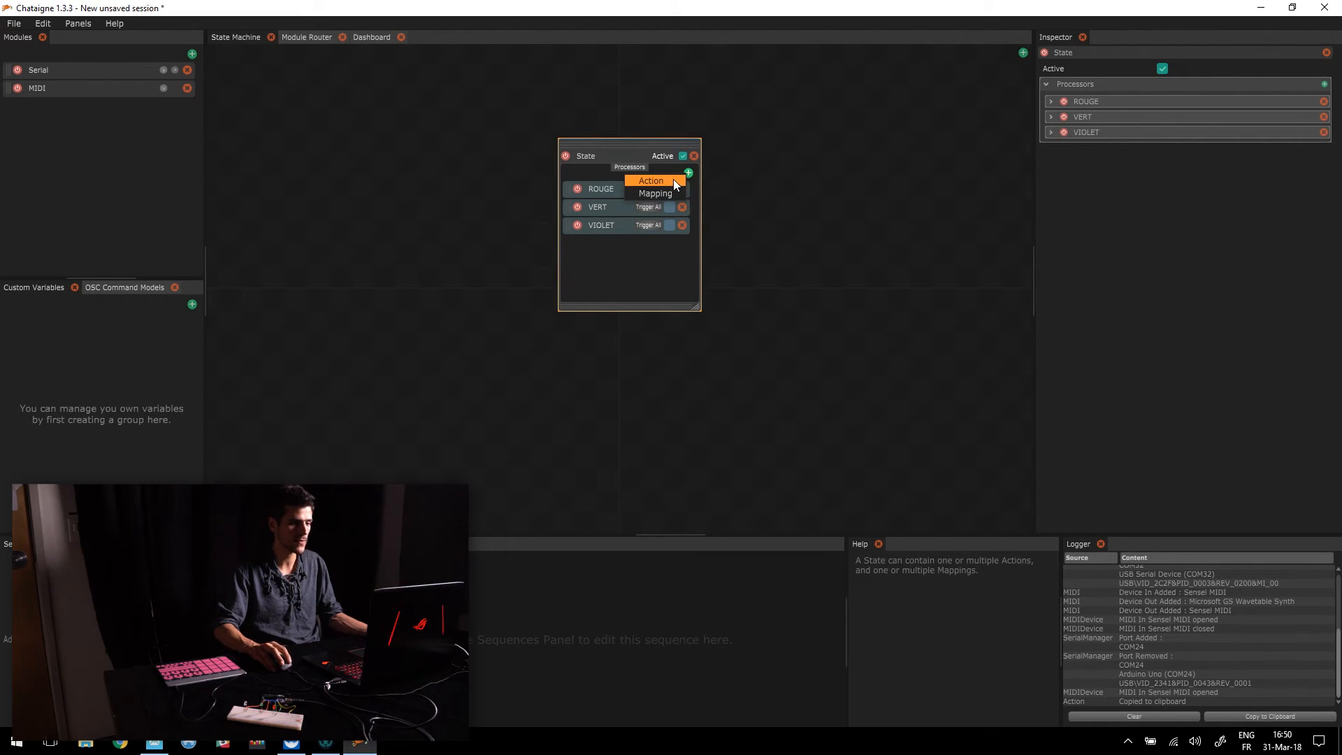
click(673, 178)
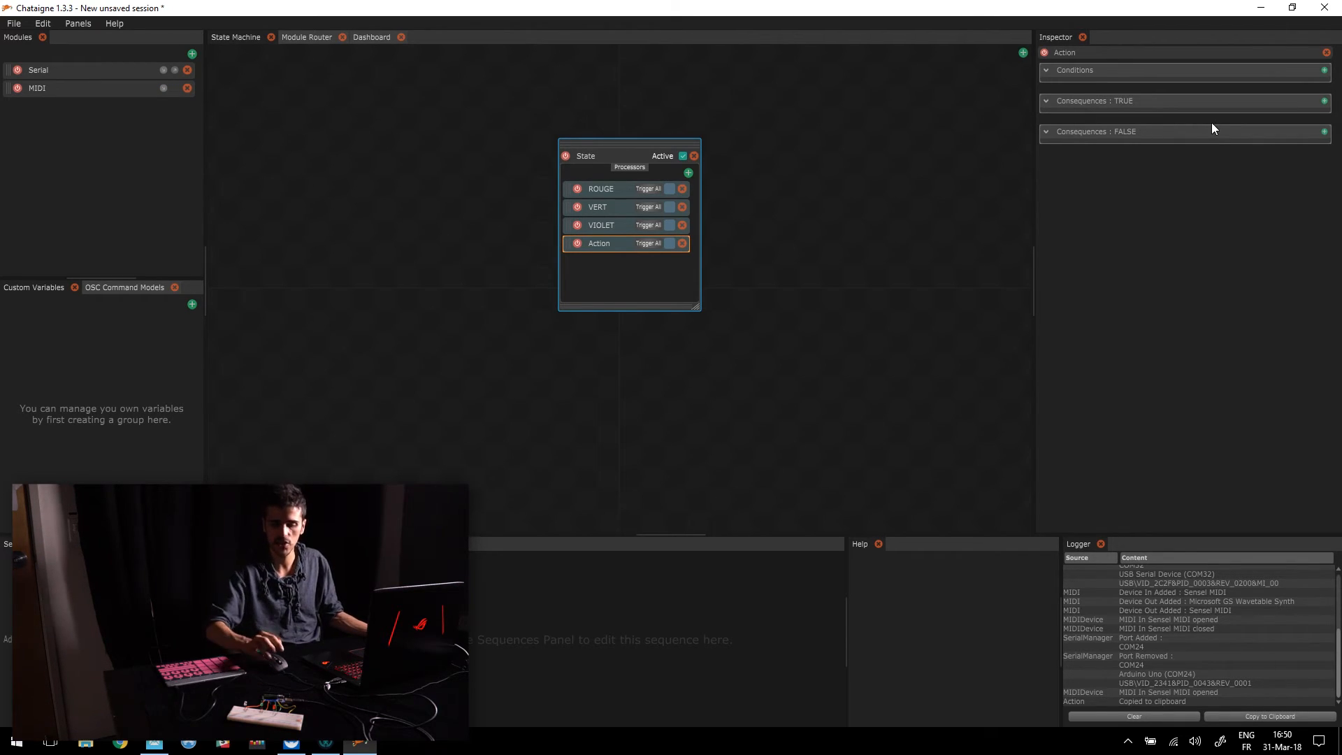
Add a TRUE Serial Send string consequence with value "p" to the new action, without Append CR and Append NL, and trigger it.
click(1324, 102)
mouse_move(1276, 109)
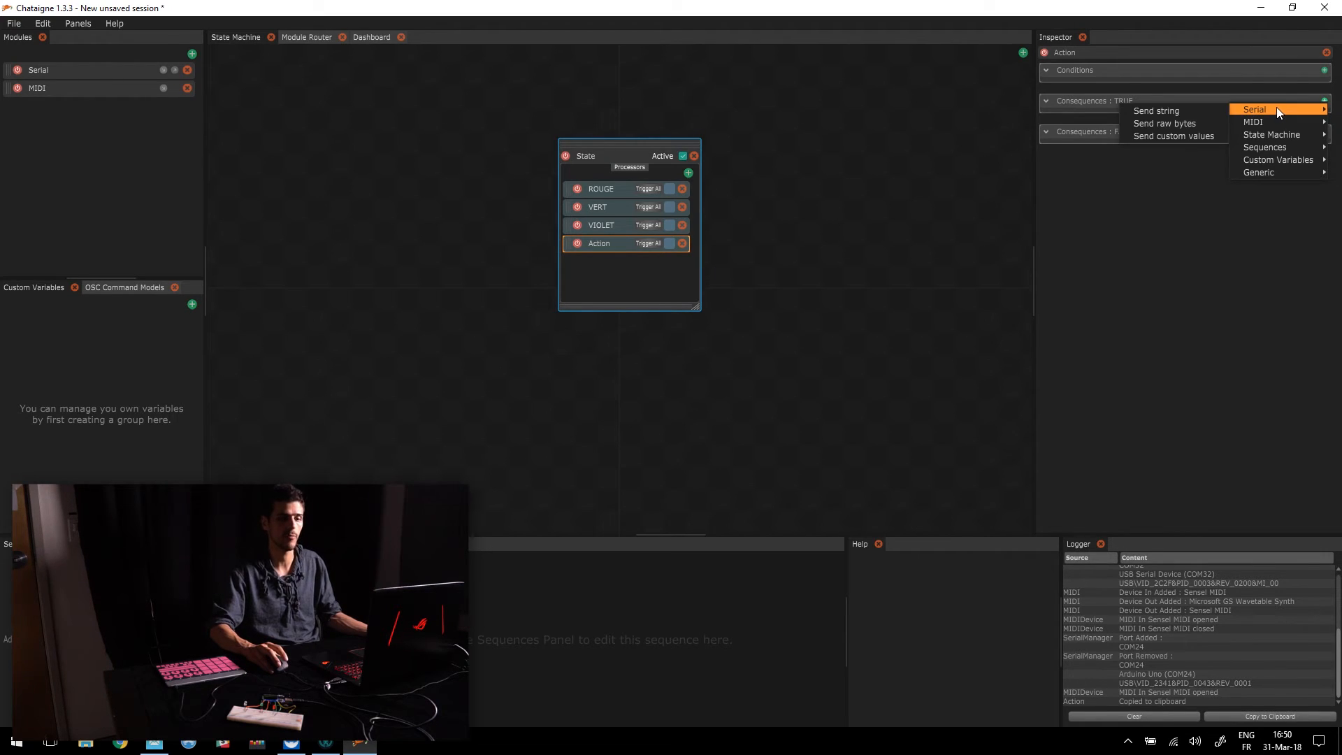
click(1214, 110)
click(1193, 147)
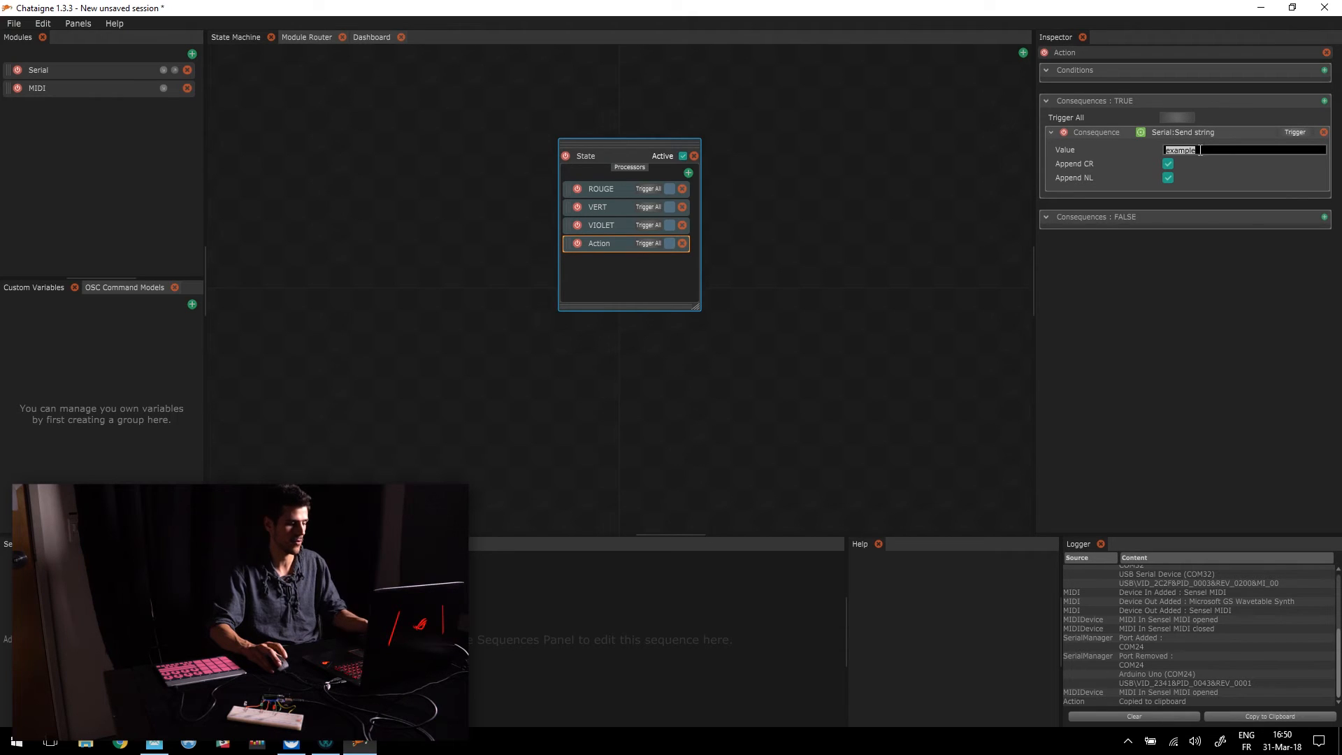
text(p)
click(1167, 164)
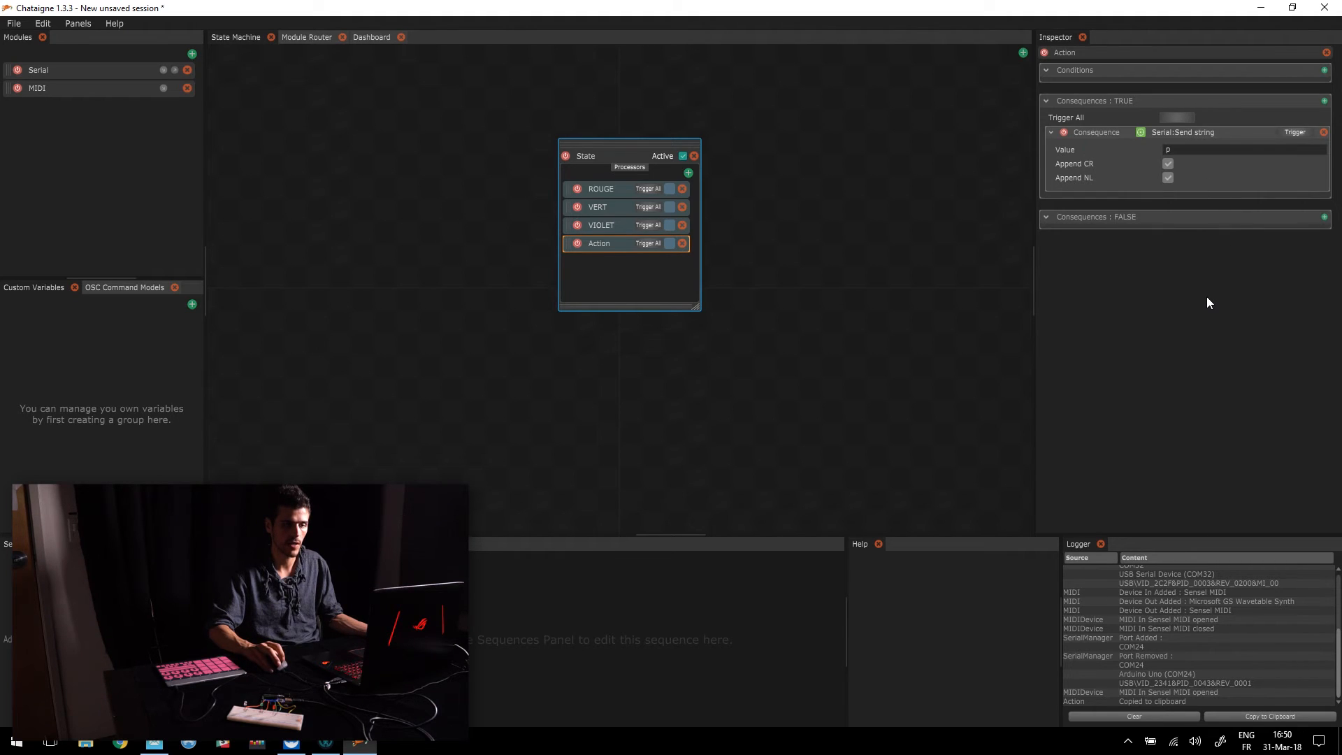
click(1295, 133)
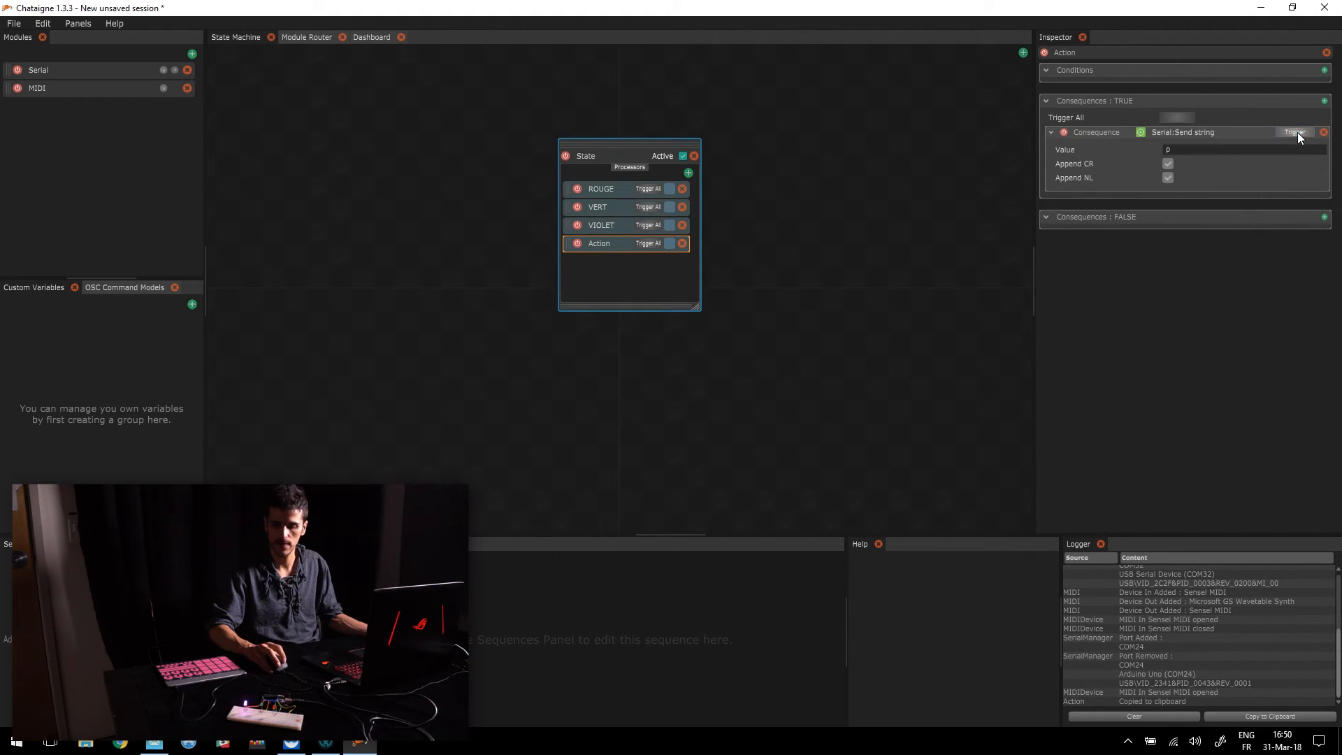
Add a From Input Value condition to the new action and set its input to MIDI [2] CC17.
click(1324, 71)
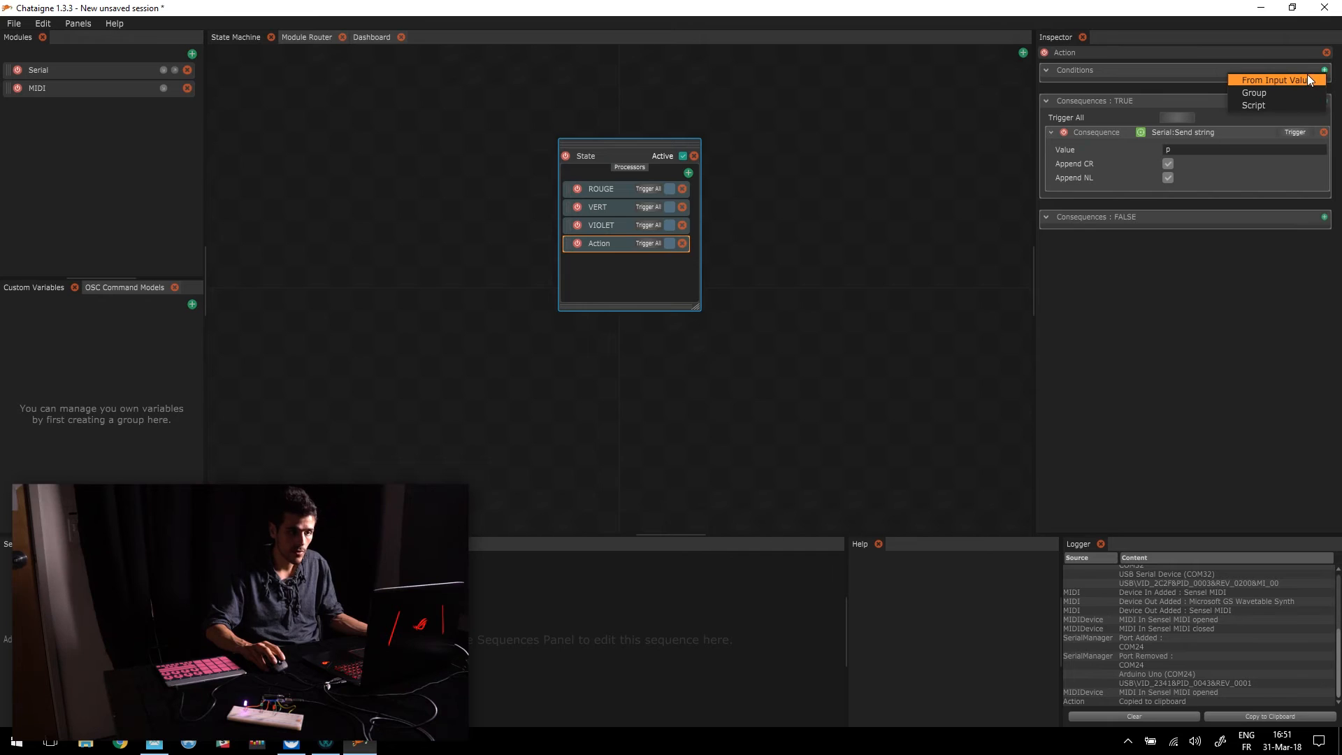
click(1306, 75)
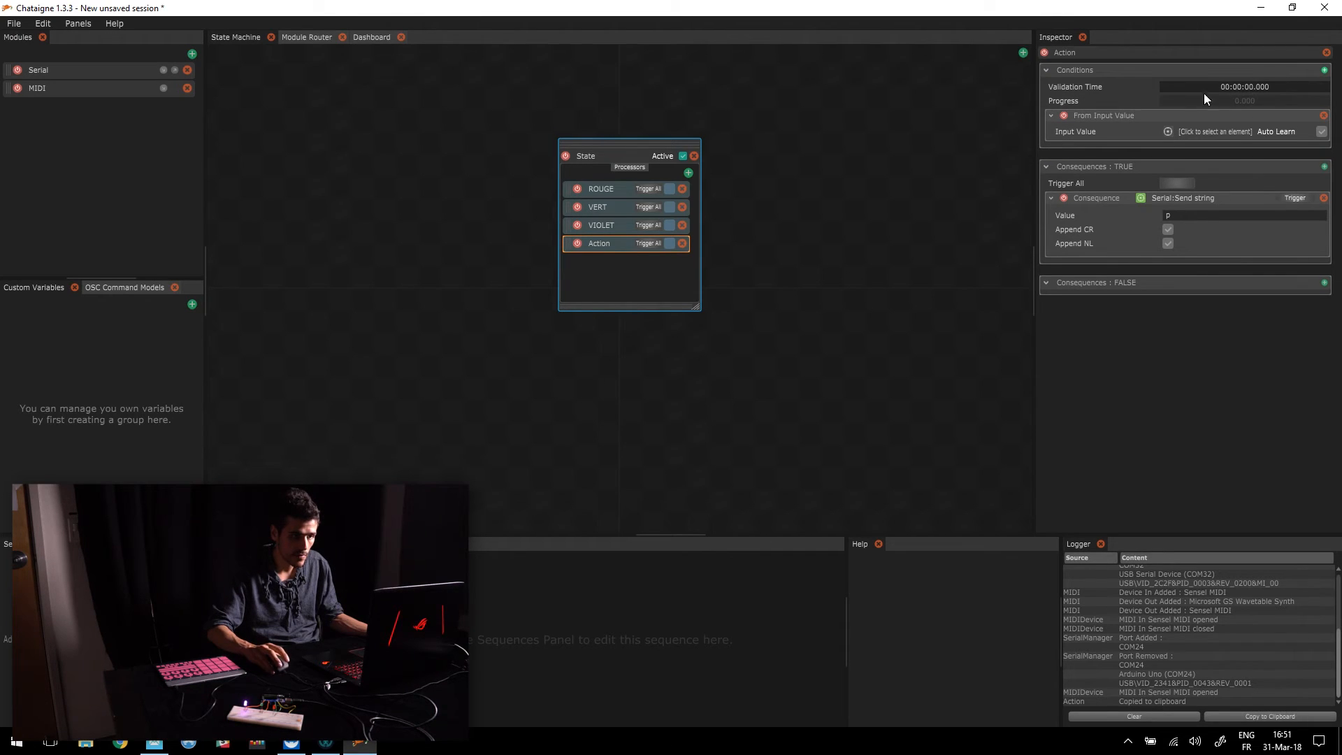
click(1213, 130)
mouse_move(1199, 149)
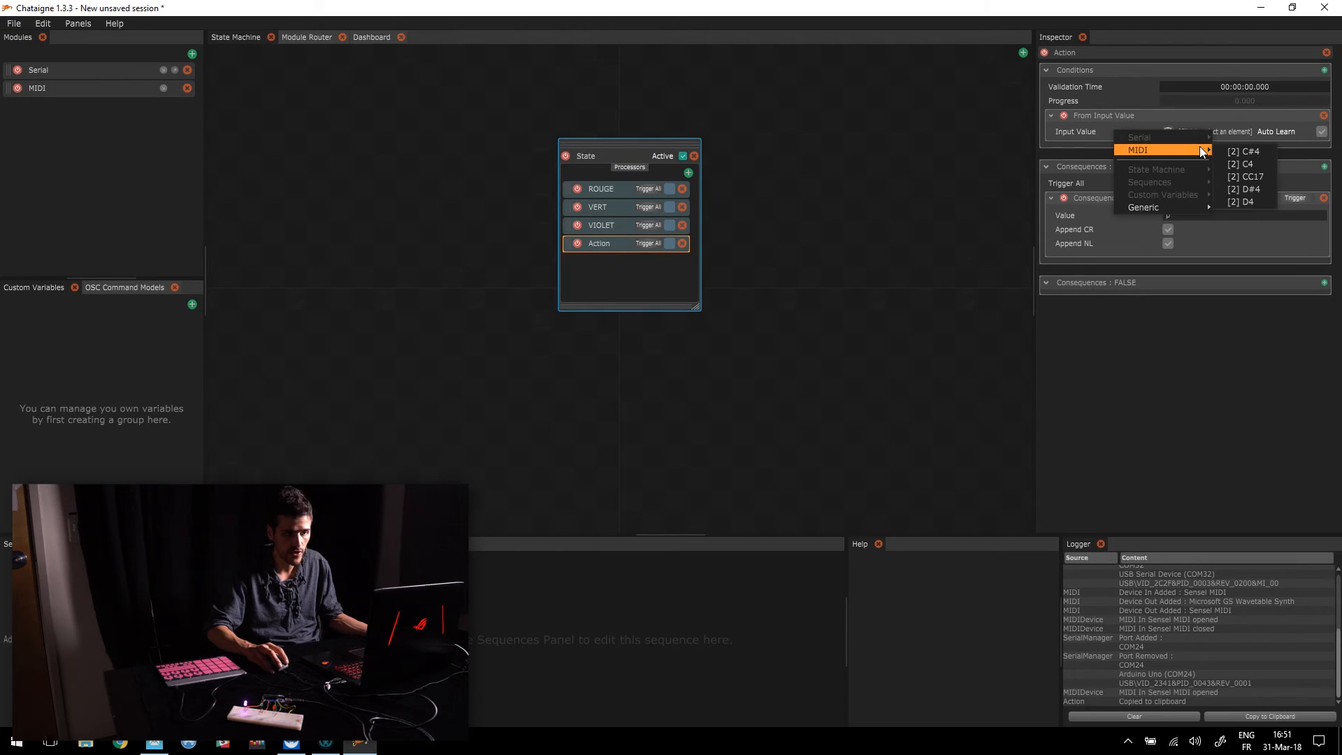
click(1247, 173)
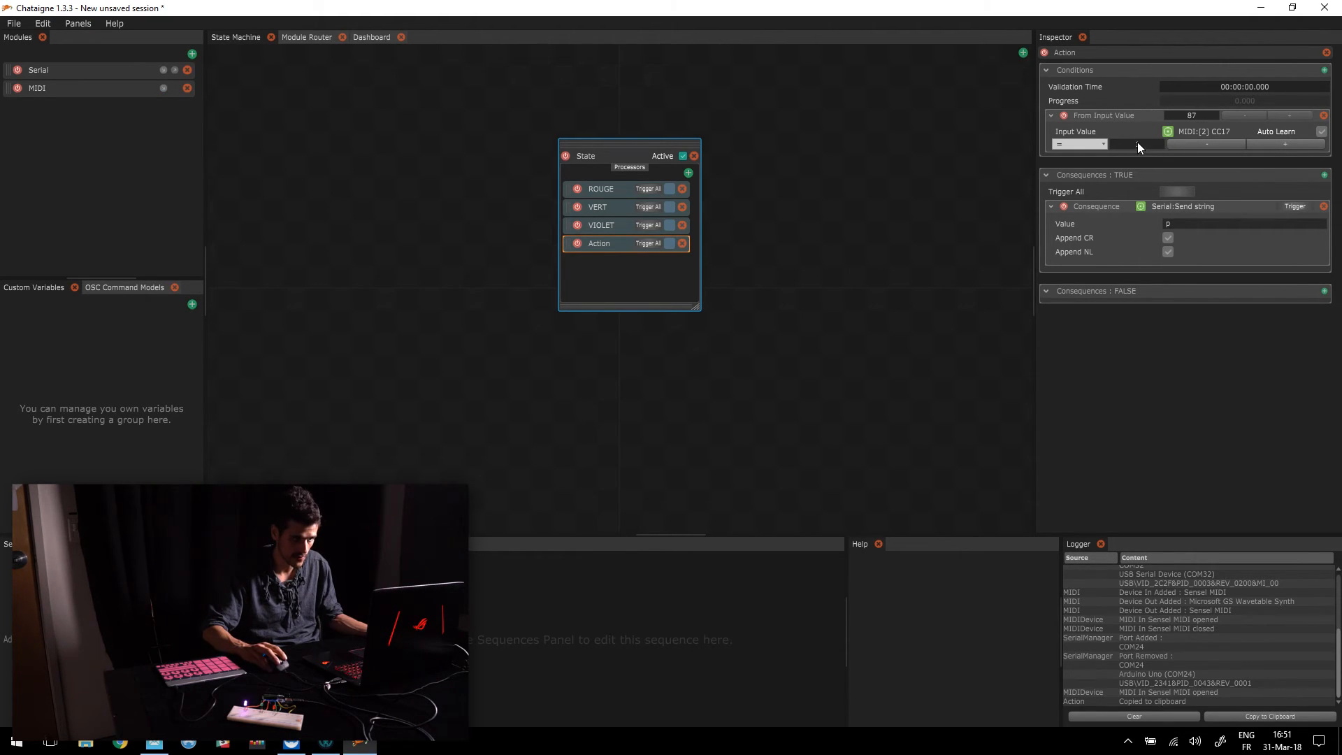
Set the CC17 condition to be true when the value is greater than (>) 90.
click(1104, 145)
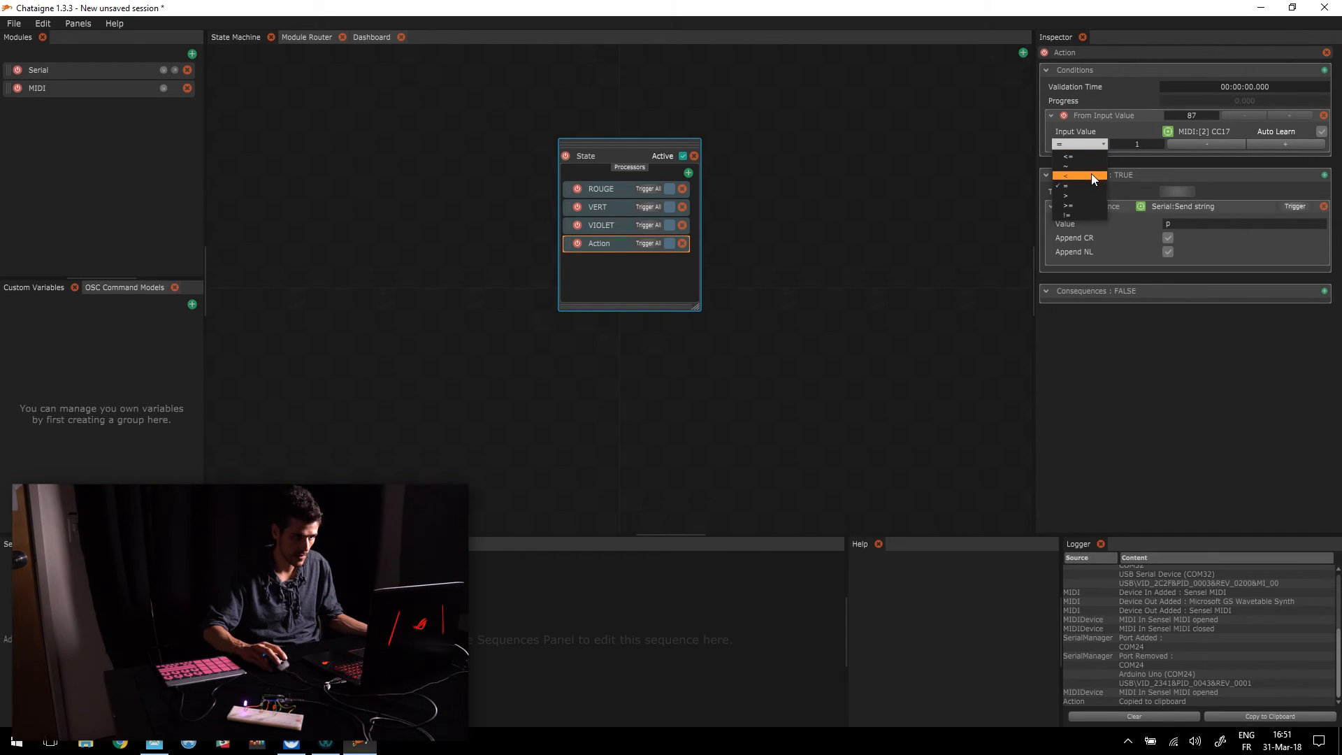
click(1086, 195)
click(1143, 147)
text(90)
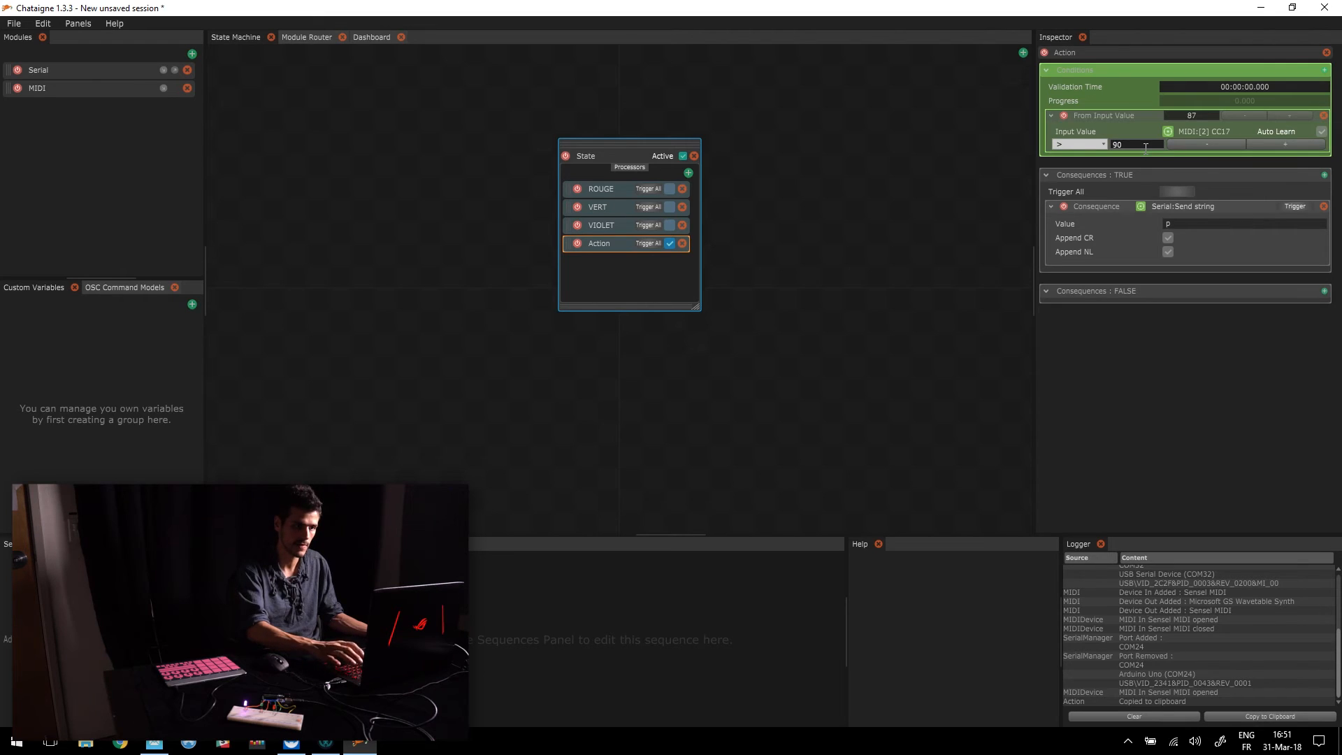
key(Return)
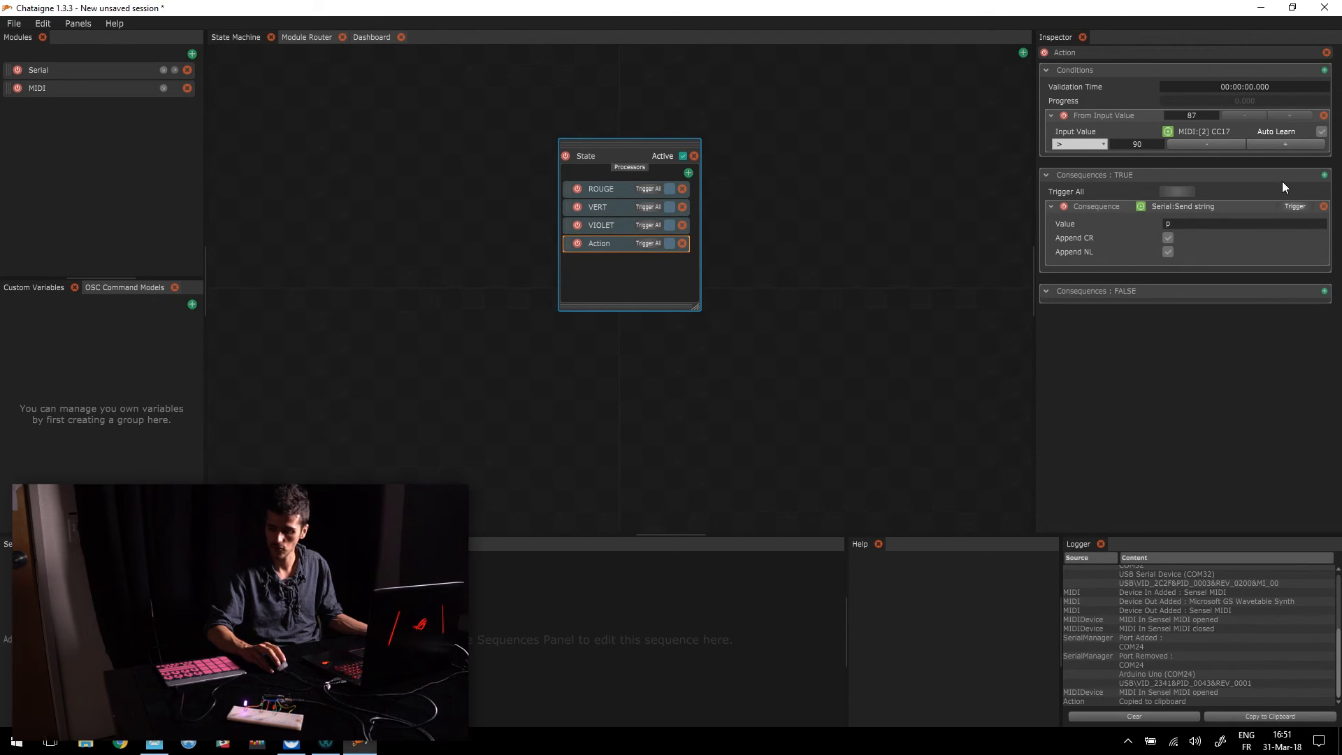
Rename the new action below VIOLET as "slider V".
right_click(626, 256)
click(620, 259)
click(607, 246)
double_click(607, 246)
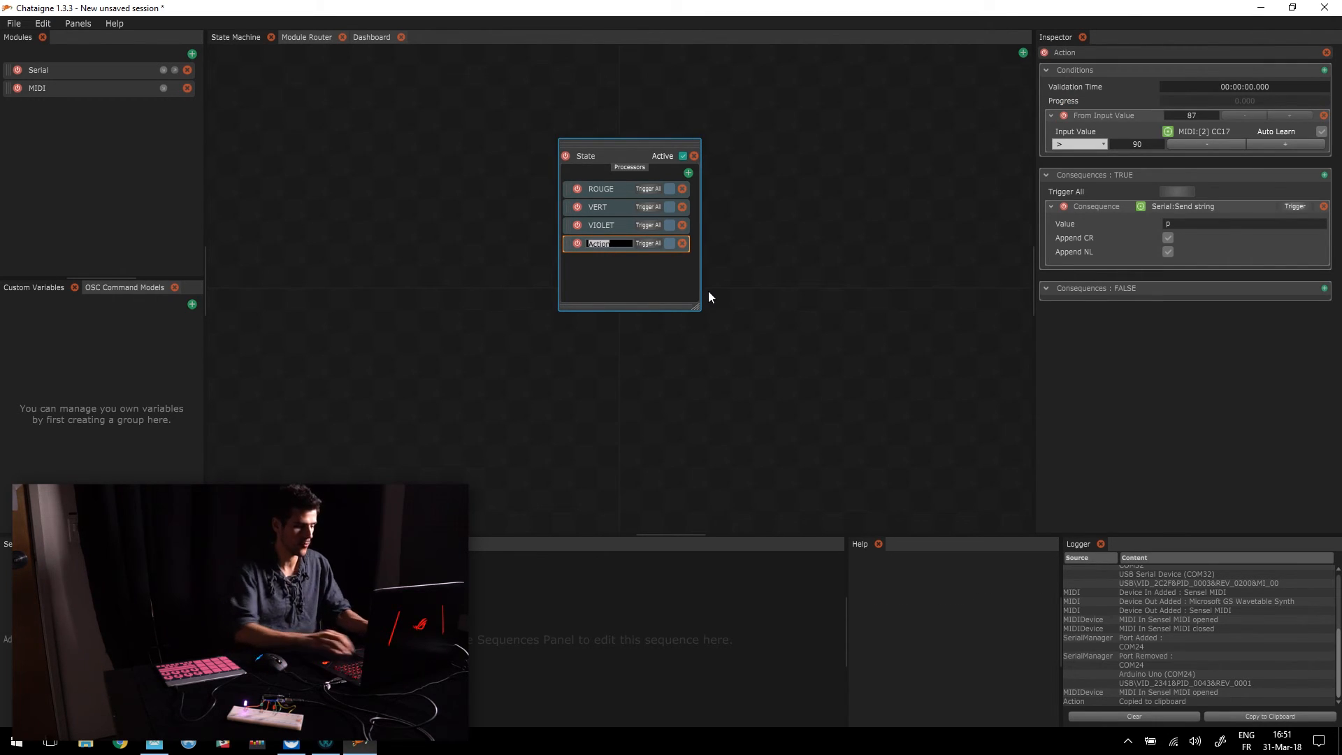
text(slider V)
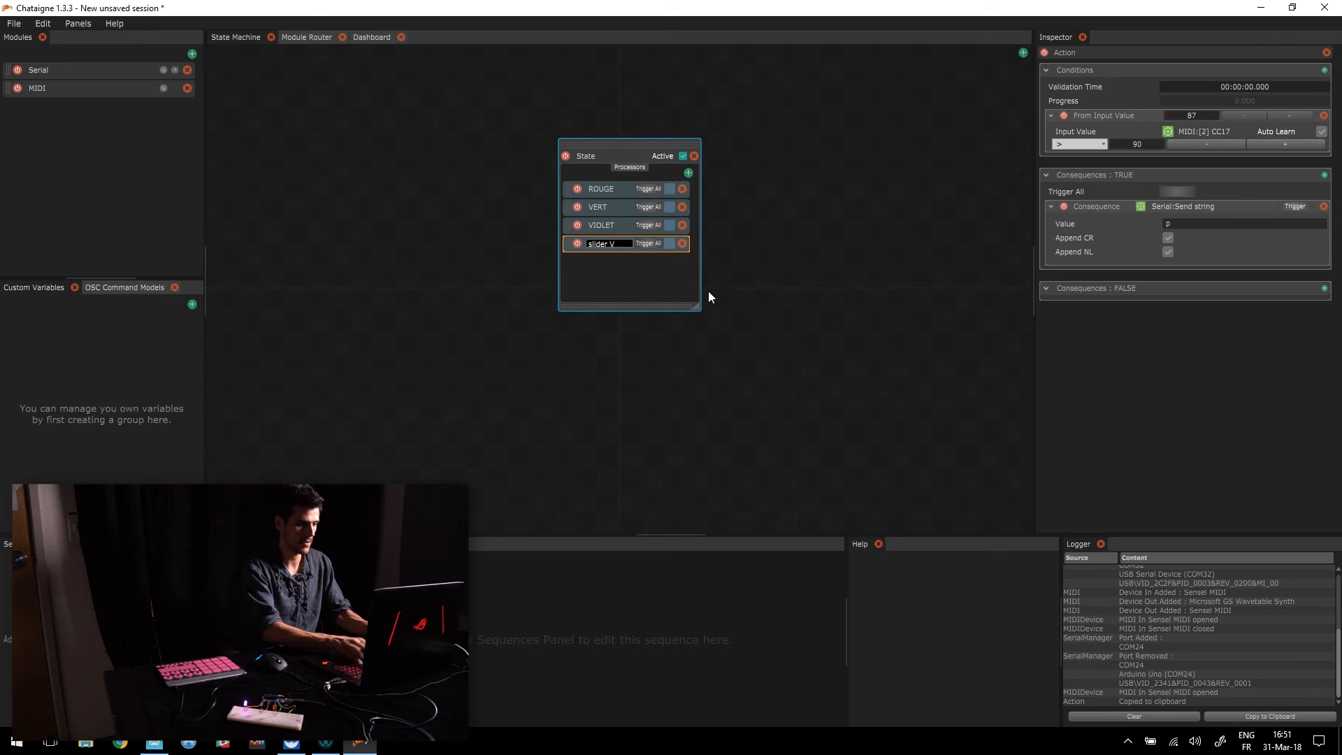
key(Return)
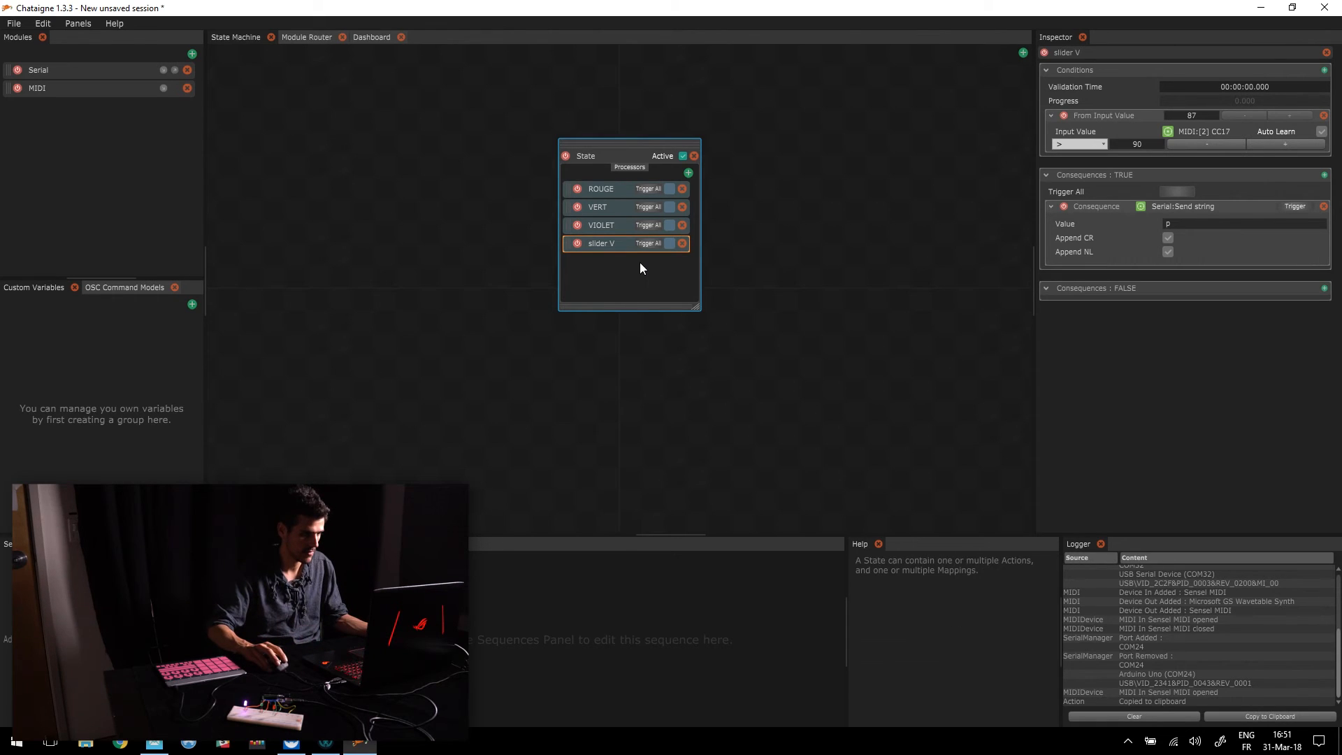
Duplicate the slider V action twice within the state.
click(658, 299)
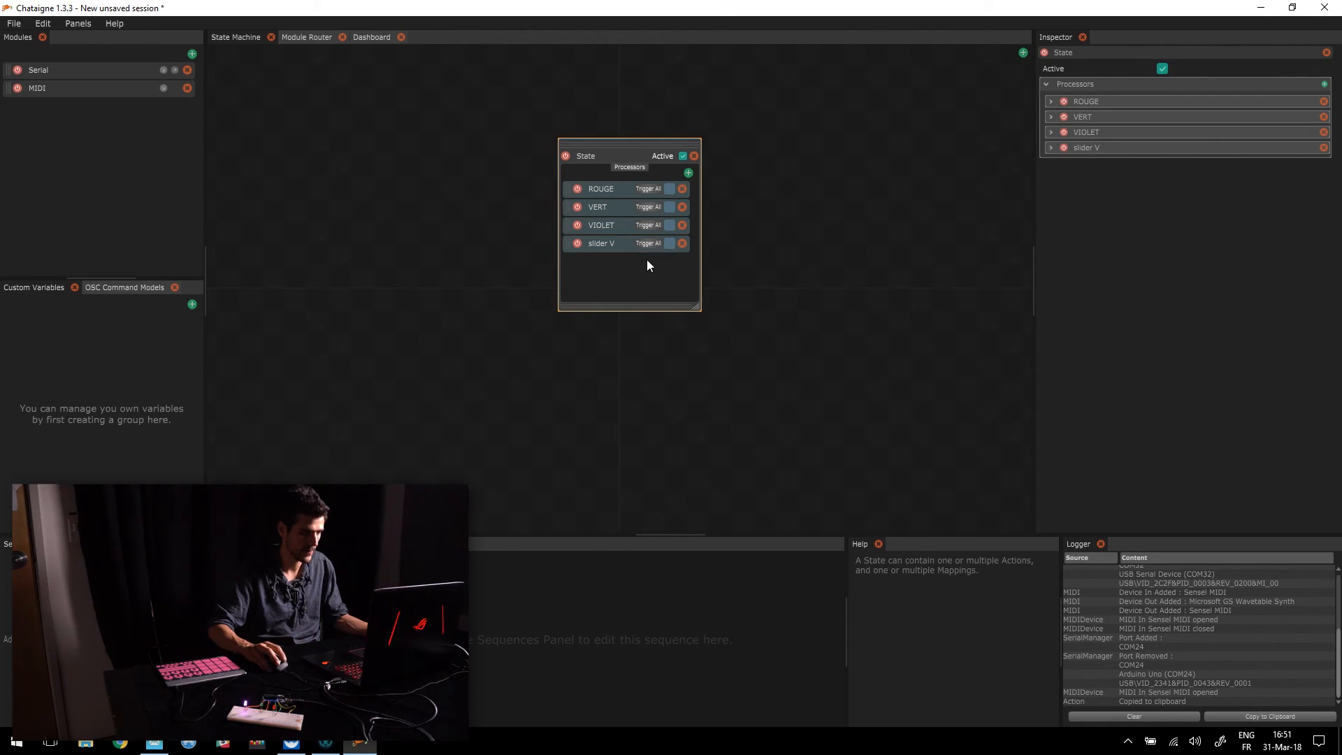
click(689, 171)
click(599, 260)
click(602, 245)
key(ctrl+d)
key(ctrl+d)
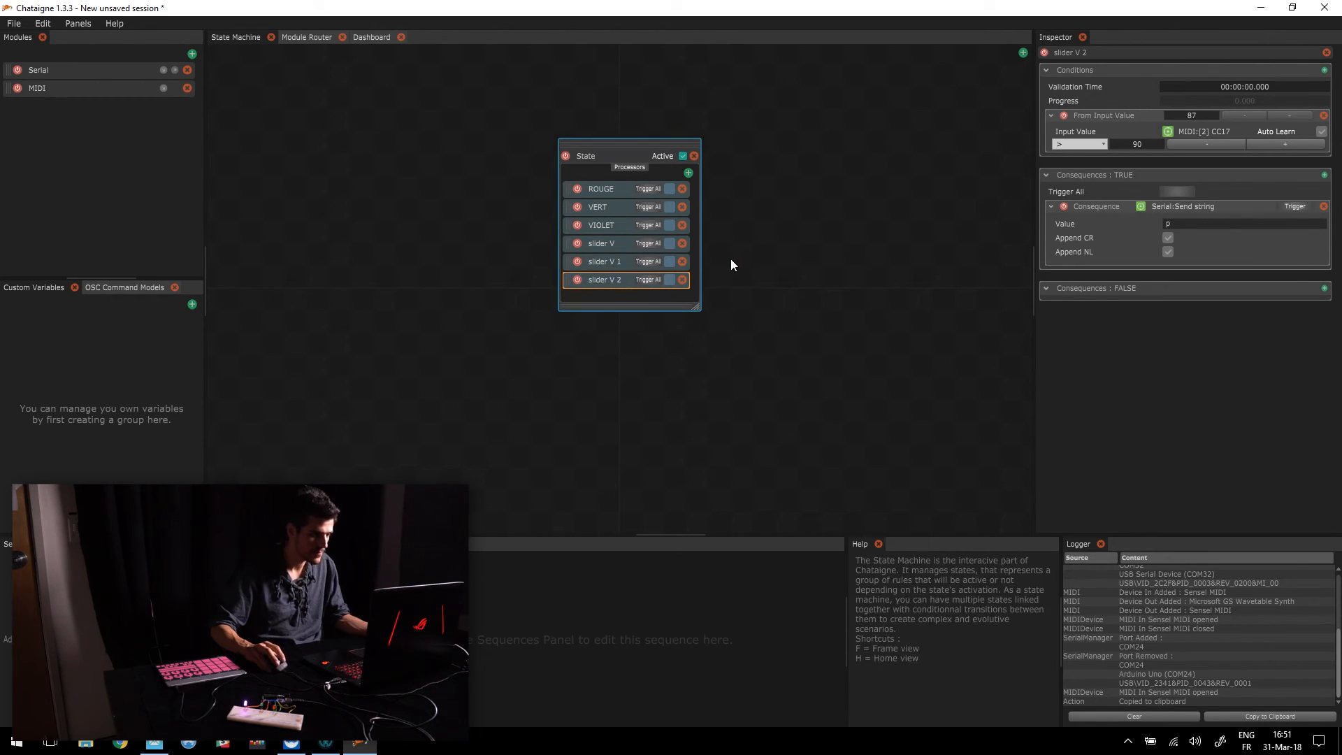
Rename the first duplicate, slider V 1, as "slider G".
click(613, 252)
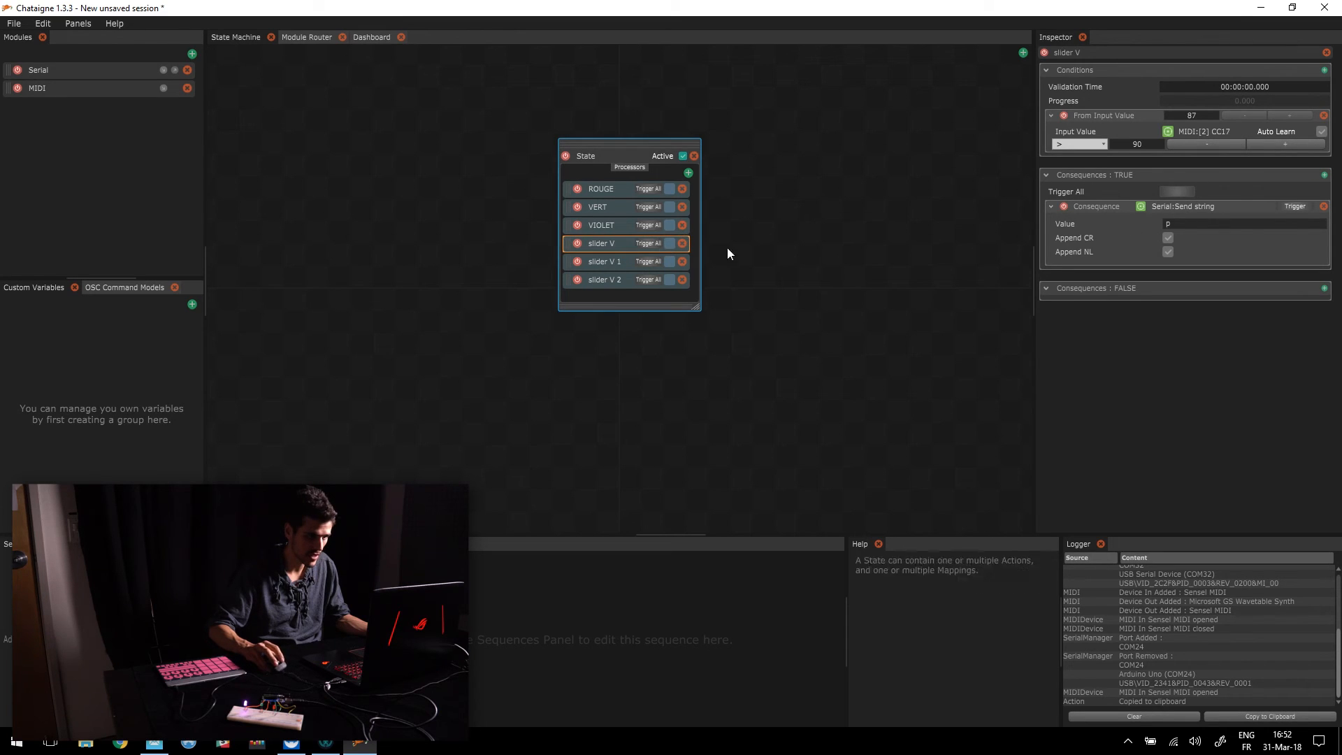
click(609, 260)
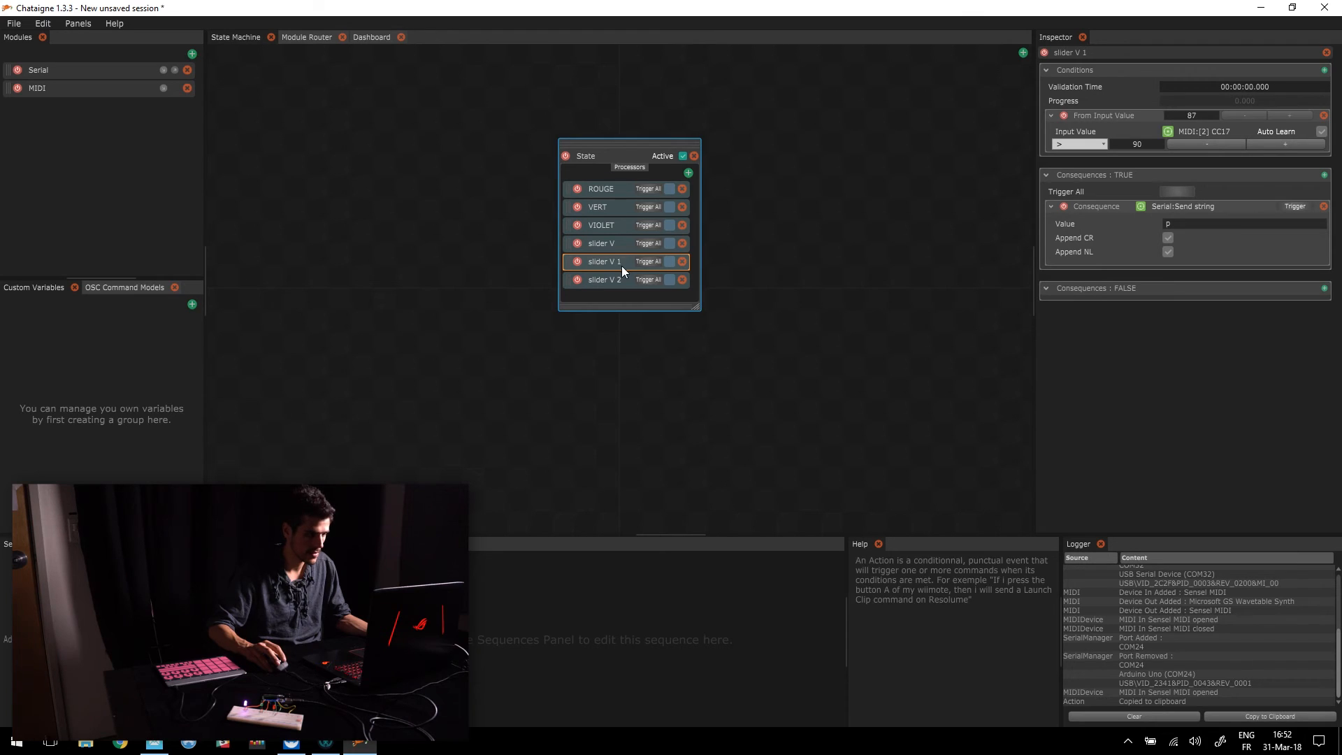
double_click(620, 262)
click(624, 262)
key(BackSpace)
key(BackSpace)
text(G)
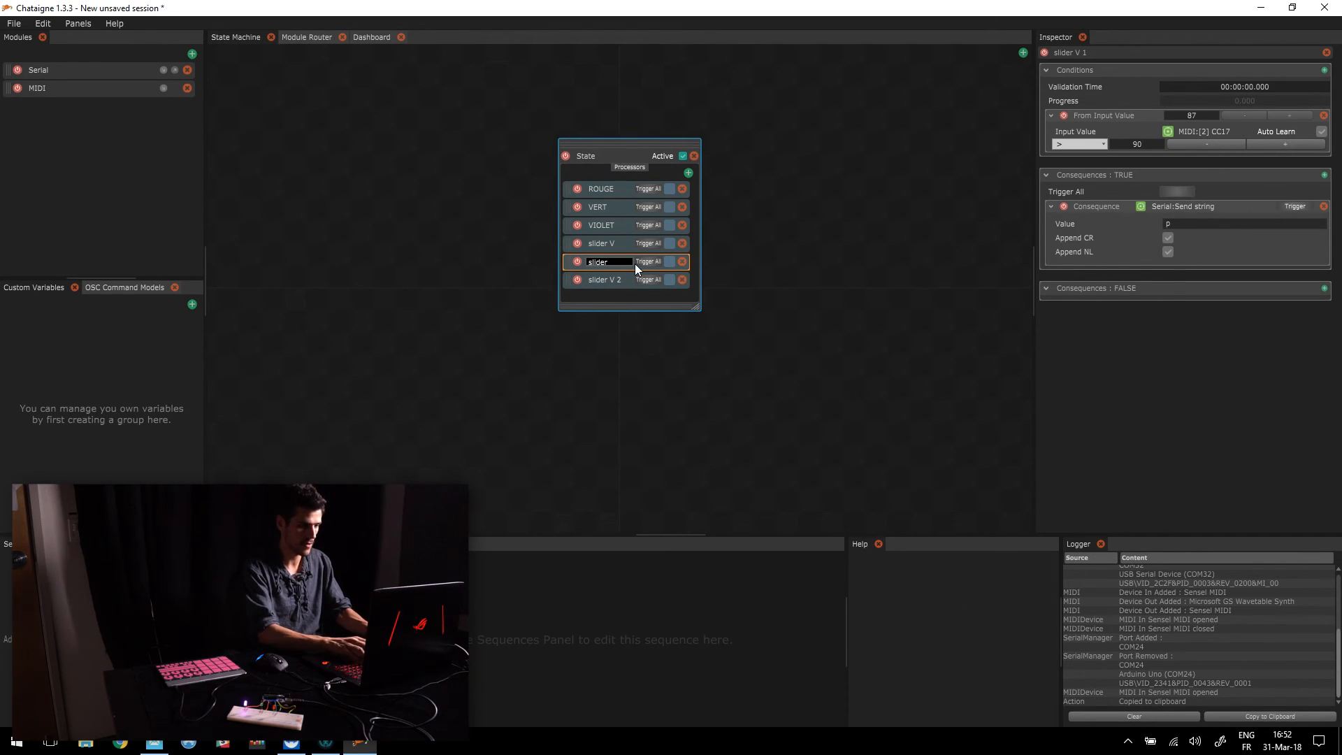
key(Return)
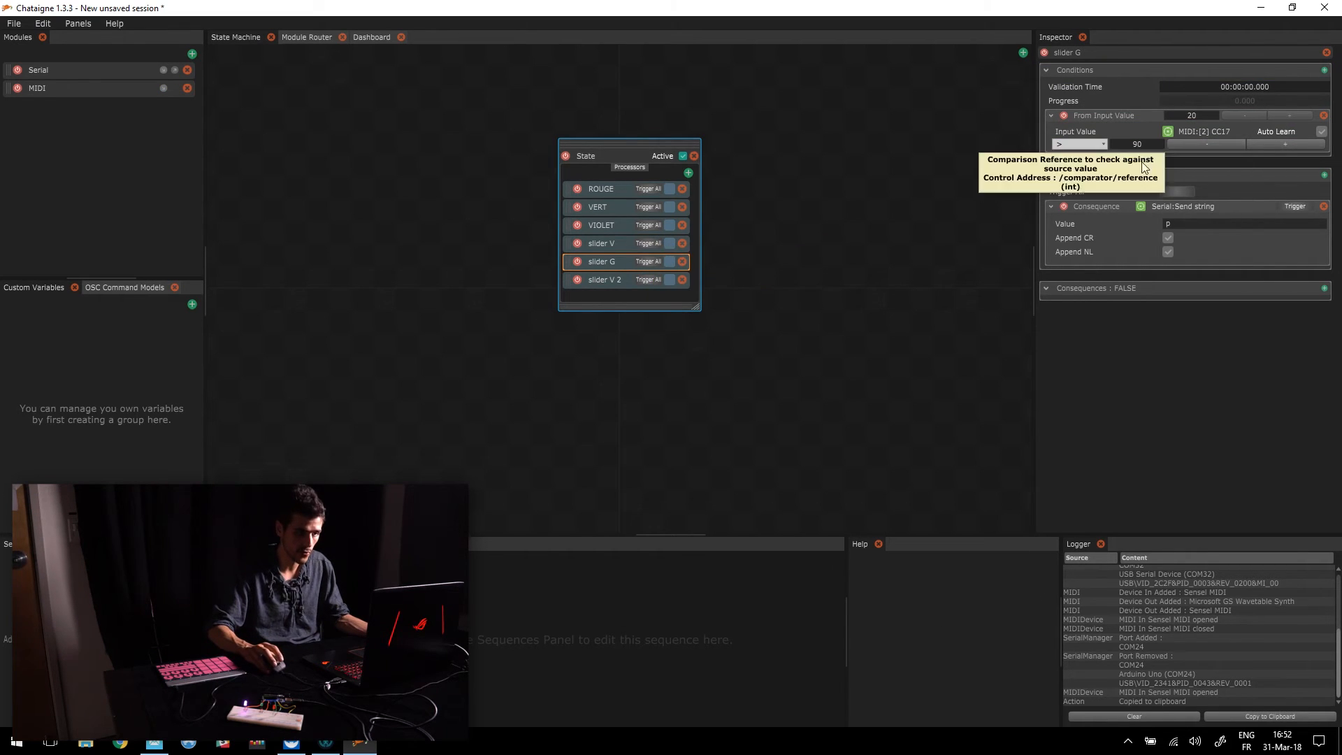
Change the comparison operator of slider G's CC17 condition to <=.
click(1079, 144)
click(1099, 143)
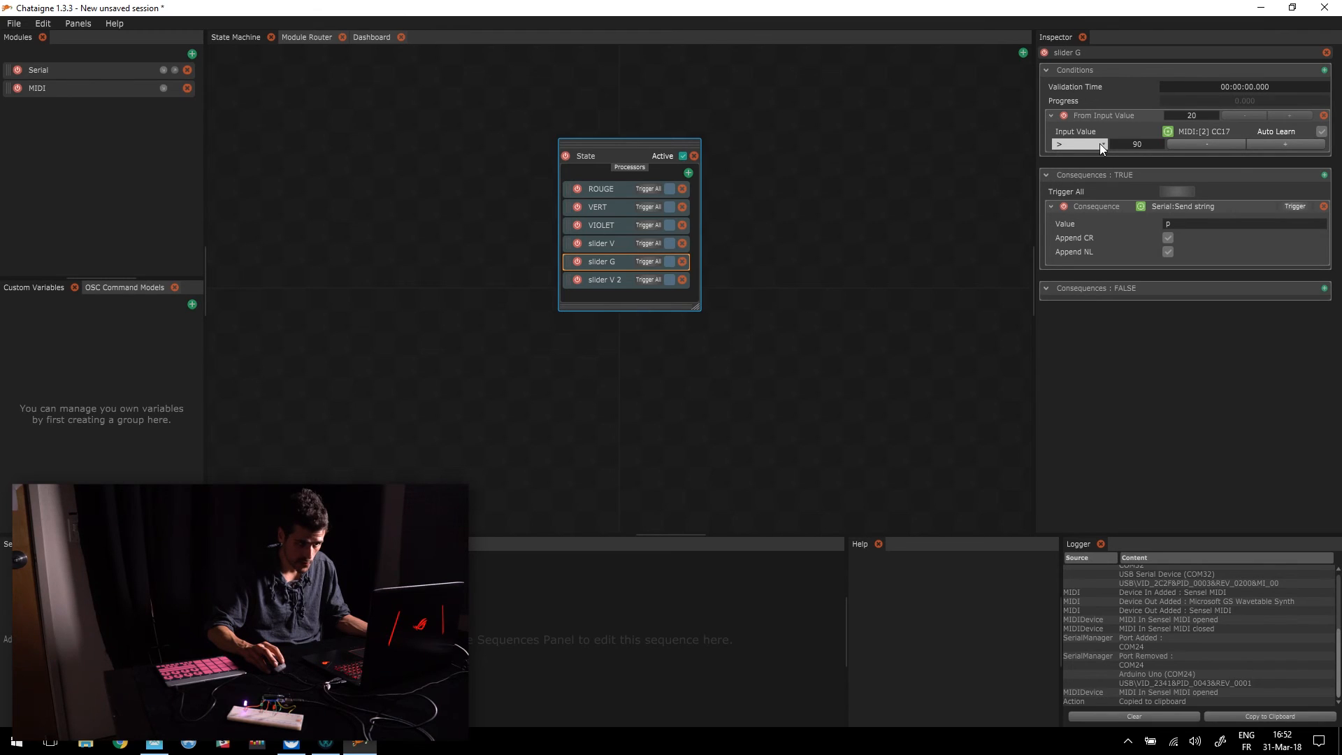
click(1100, 144)
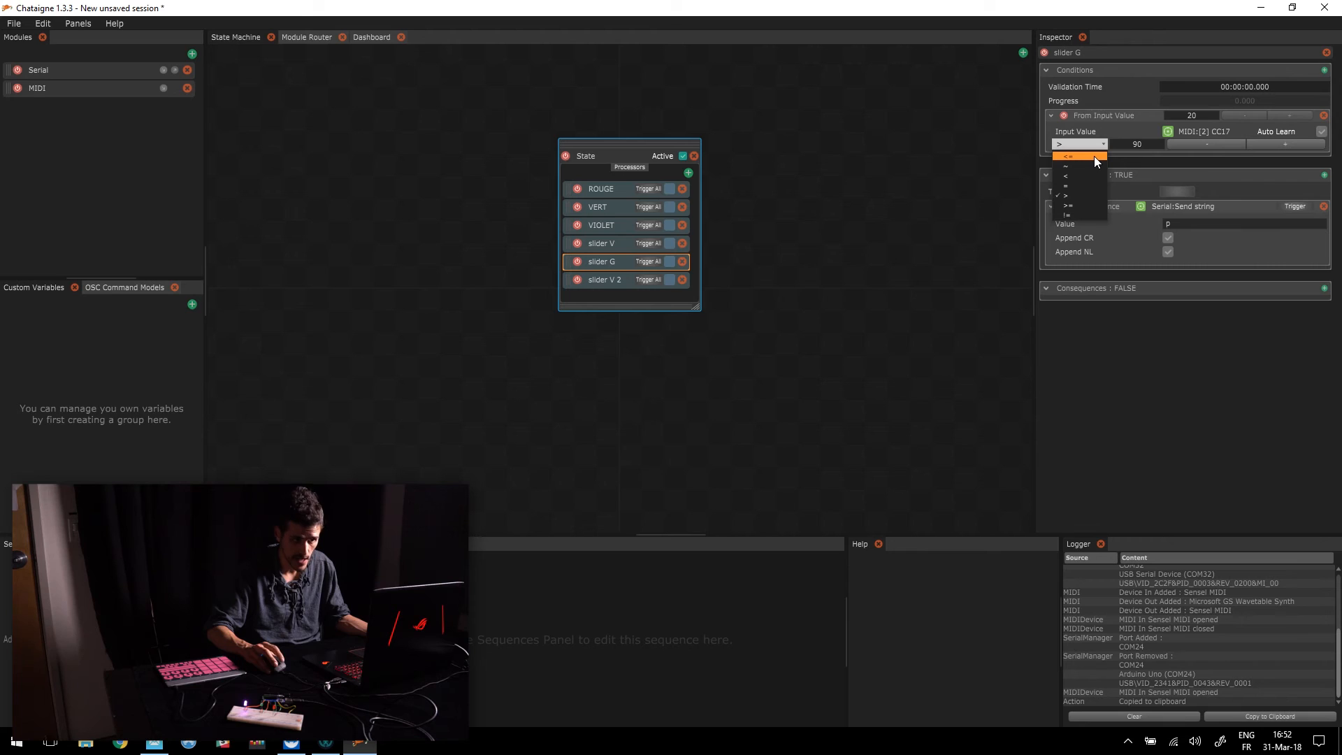
click(1096, 155)
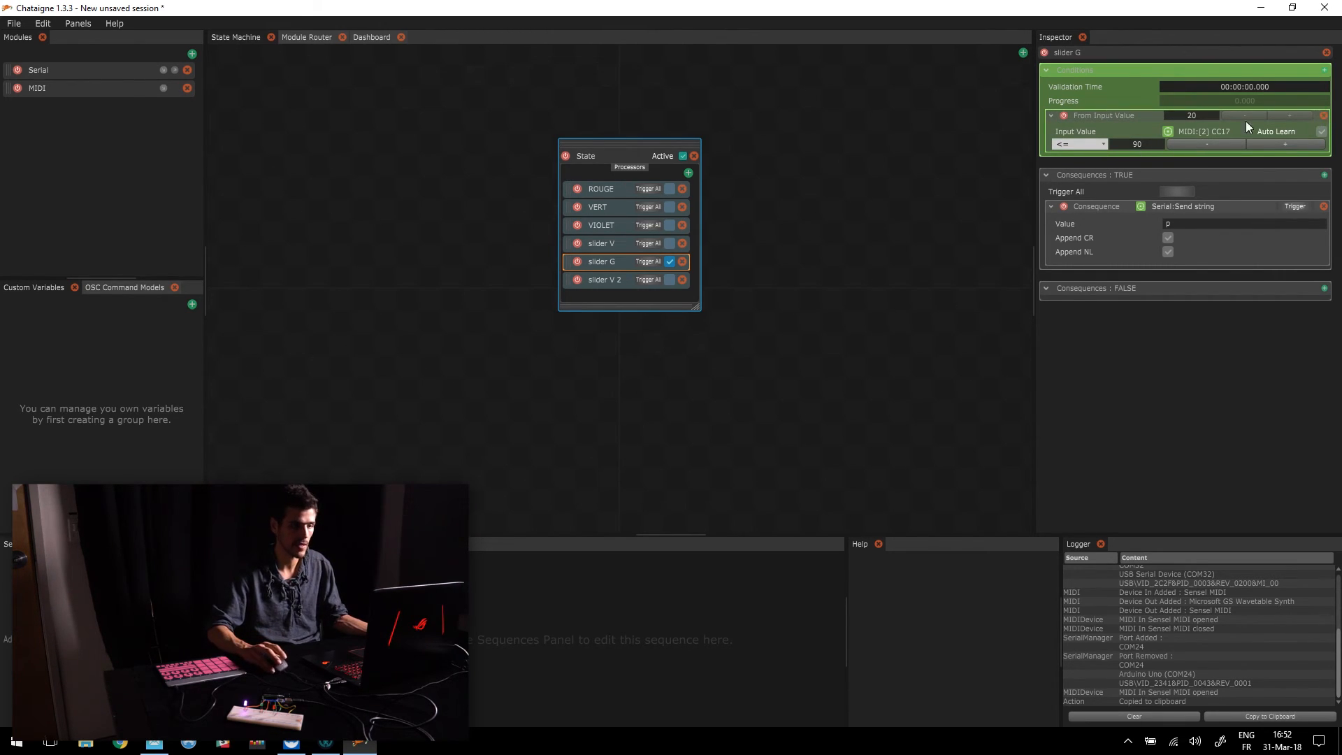
Add a second From Input Value condition to slider G, also reading MIDI [2] CC17.
click(1324, 71)
click(1254, 110)
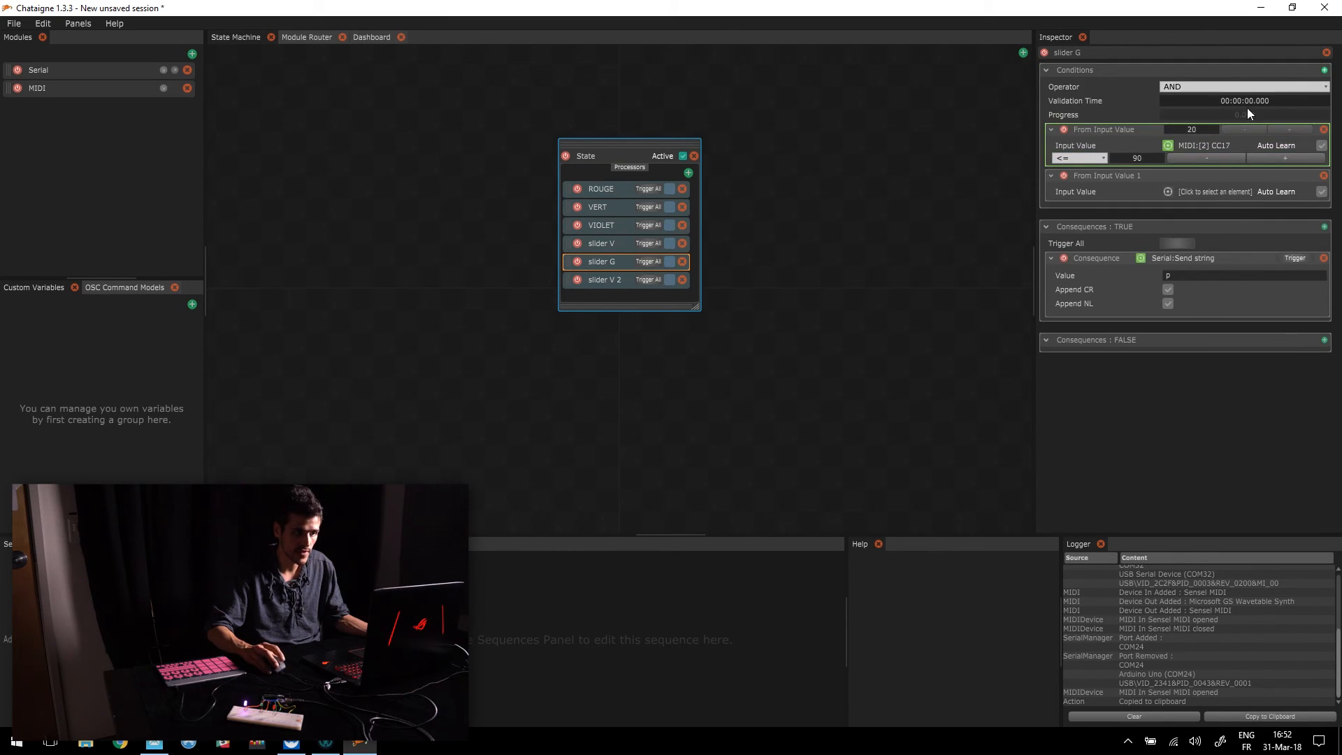
click(1195, 190)
mouse_move(1181, 208)
click(1231, 235)
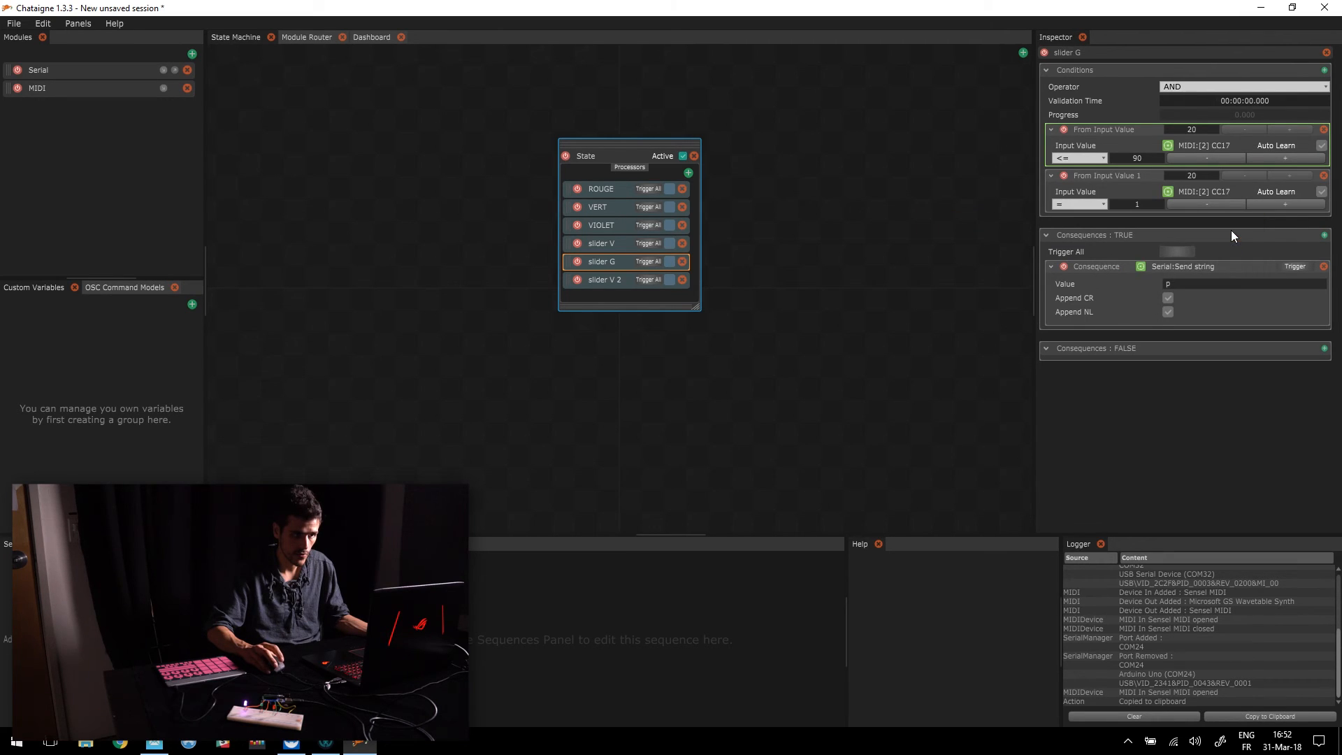
Set slider G's second CC17 condition to greater than (>) 40.
click(1102, 205)
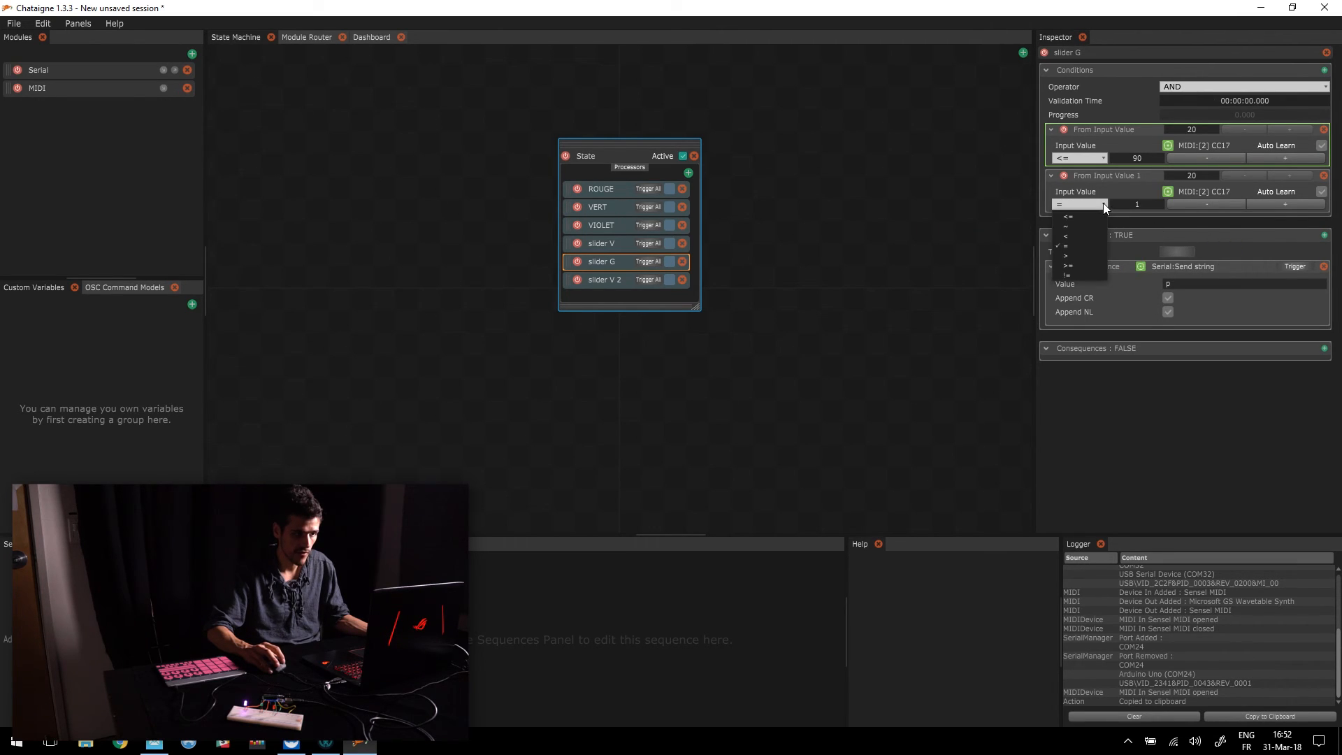
click(1088, 256)
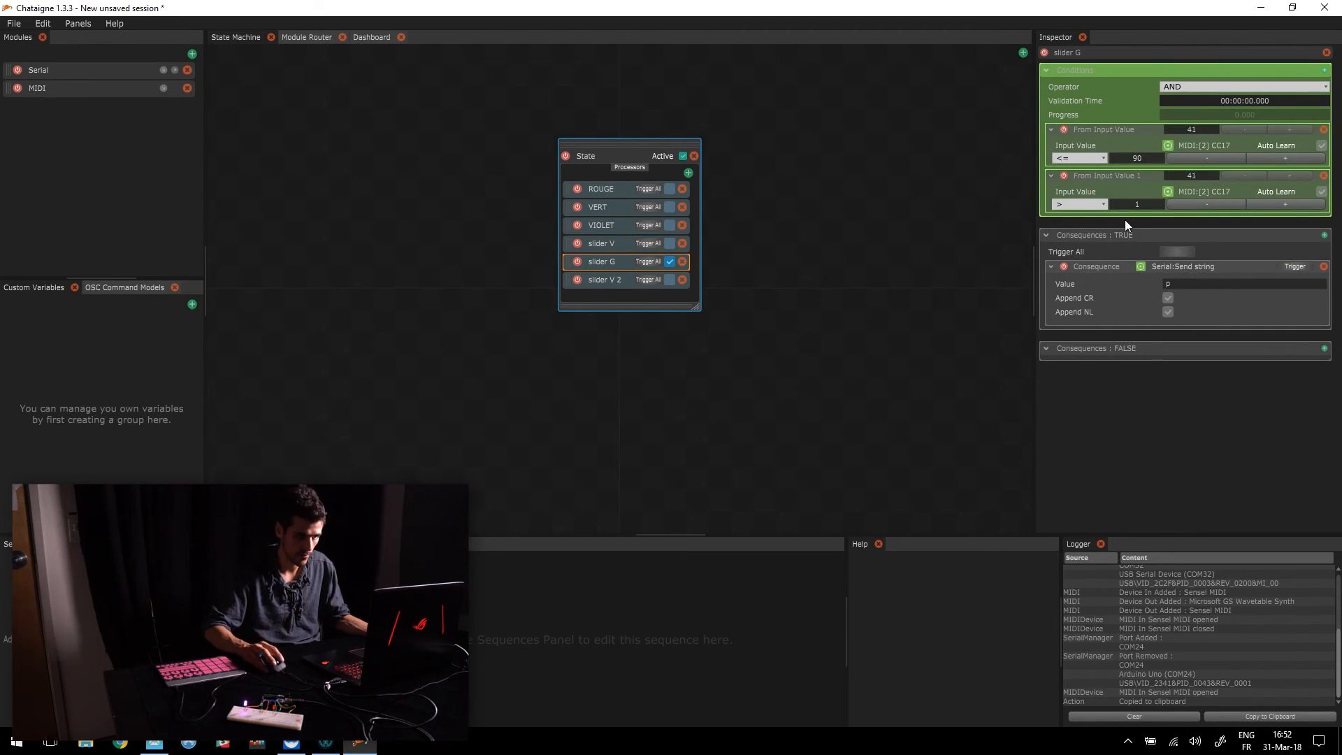
double_click(1143, 207)
text(40)
key(Return)
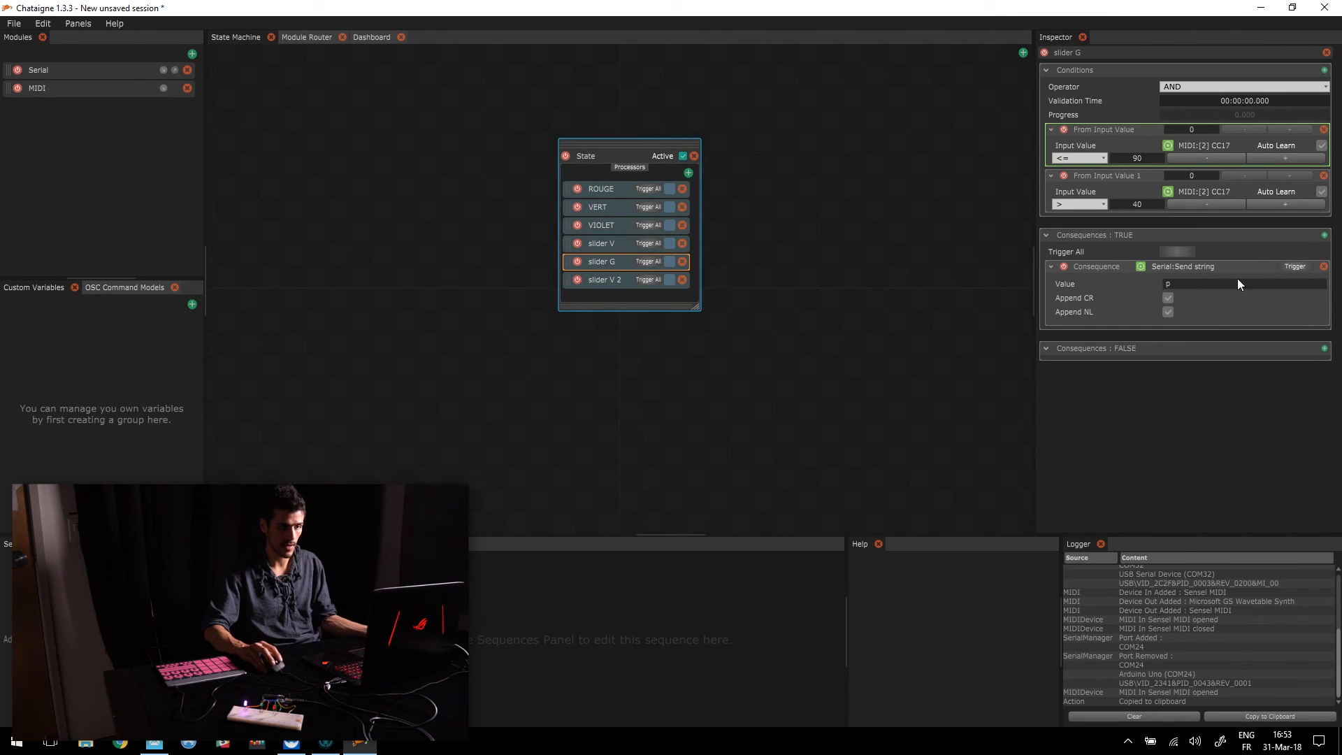
Set the string value of slider G's TRUE Serial Send string consequence to "ag".
click(1175, 284)
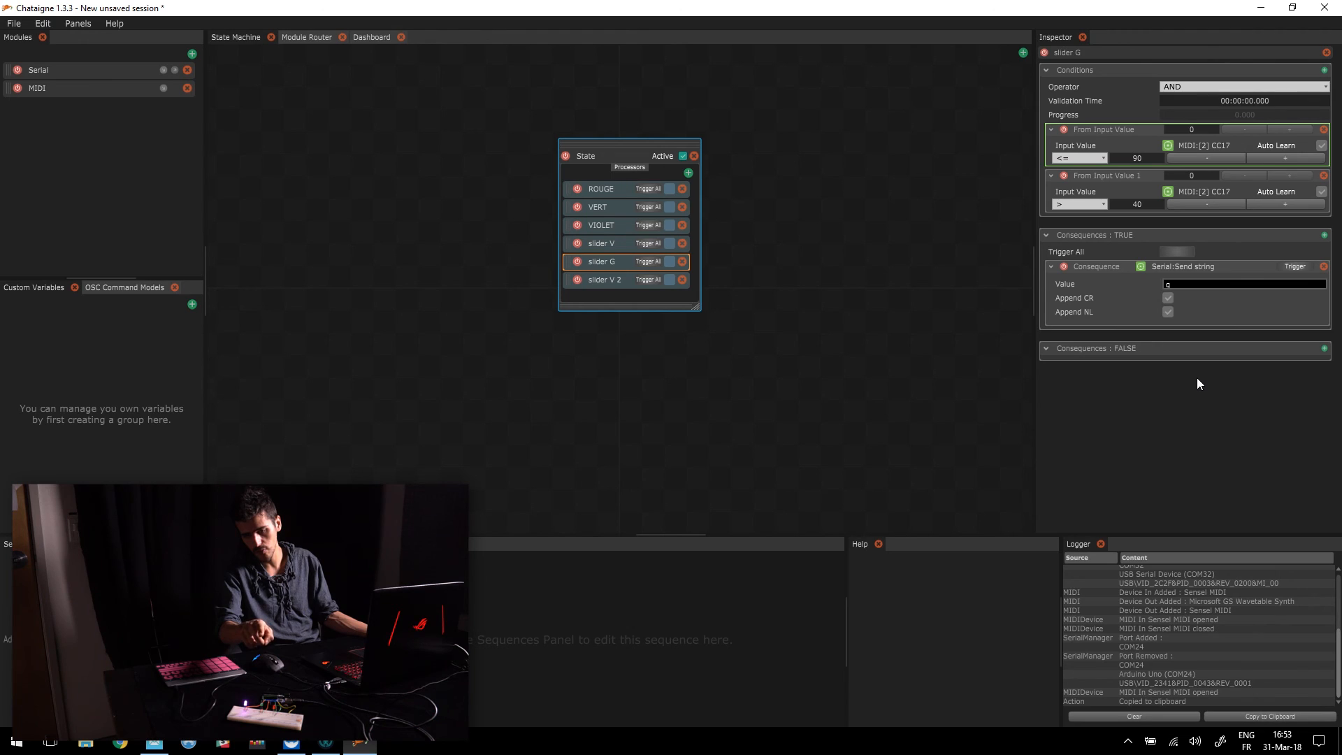
key(Return)
click(1201, 282)
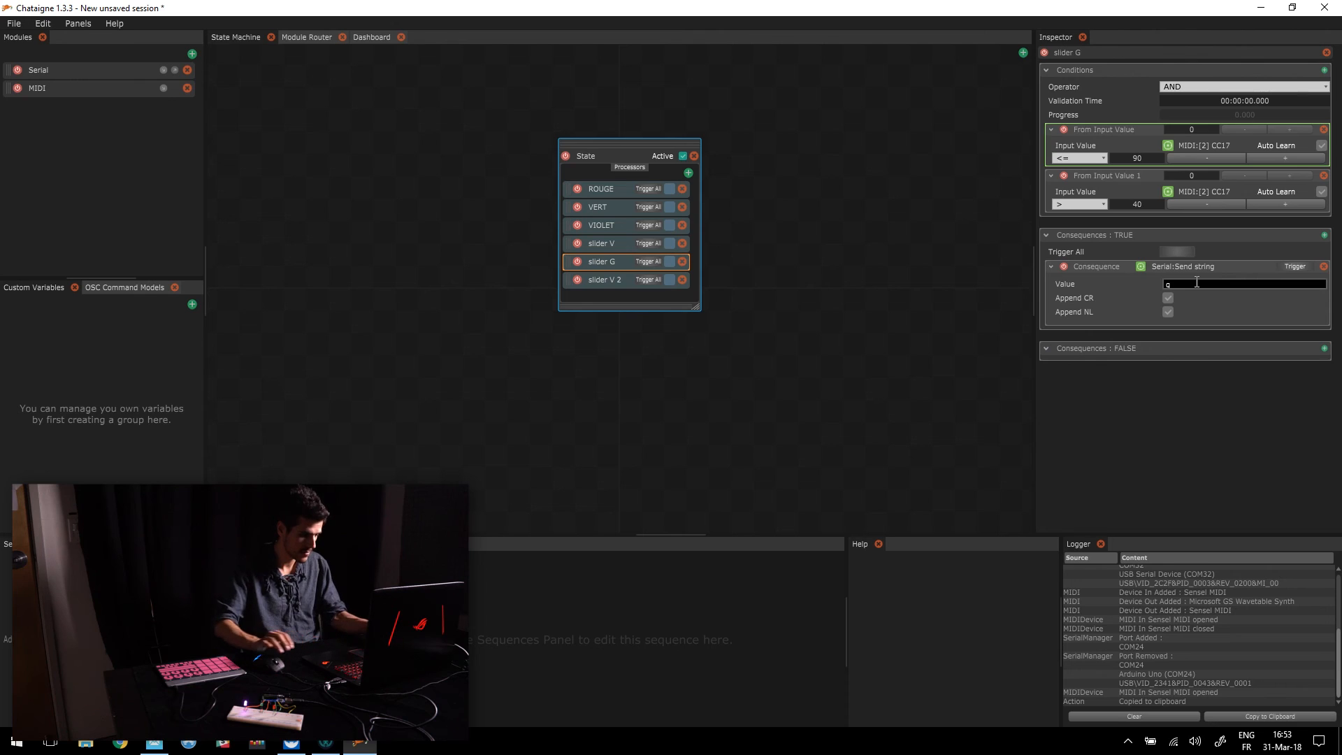
text(ag)
key(Return)
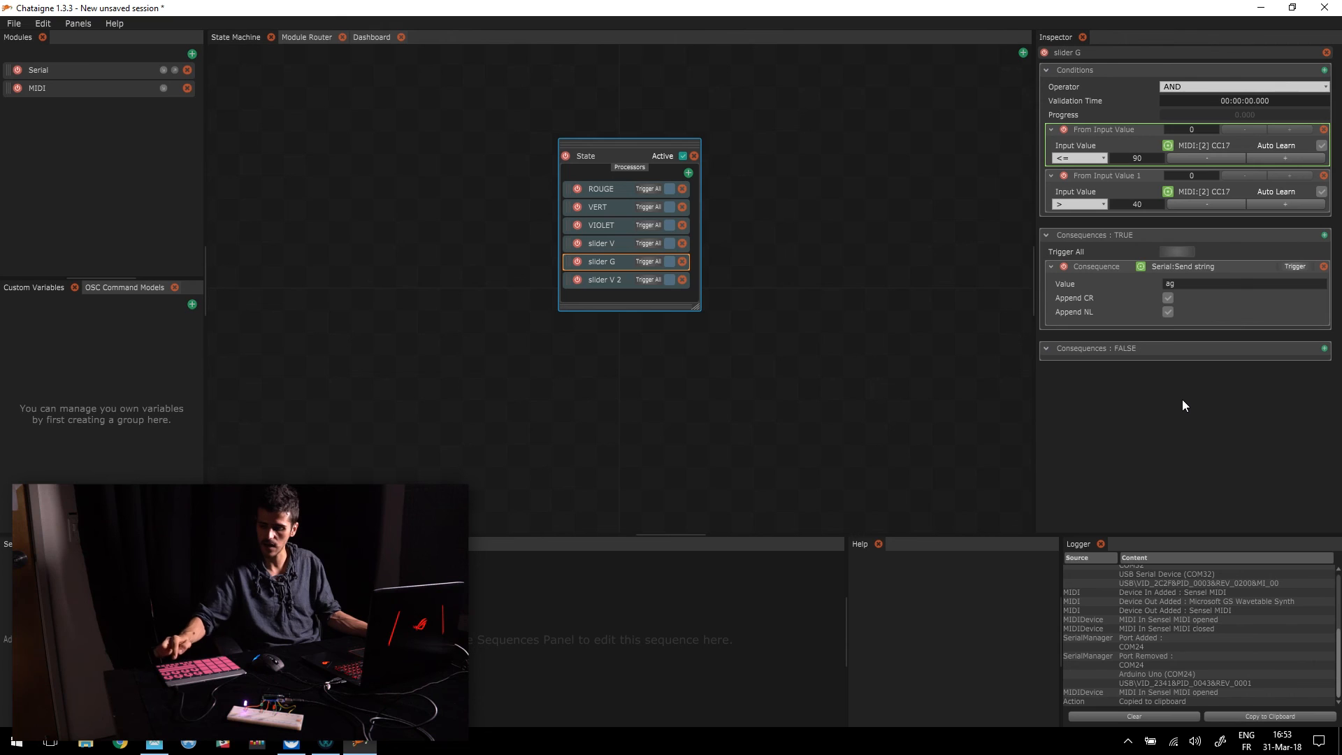
Rename the second duplicate, slider V 2, as "slider R".
click(610, 280)
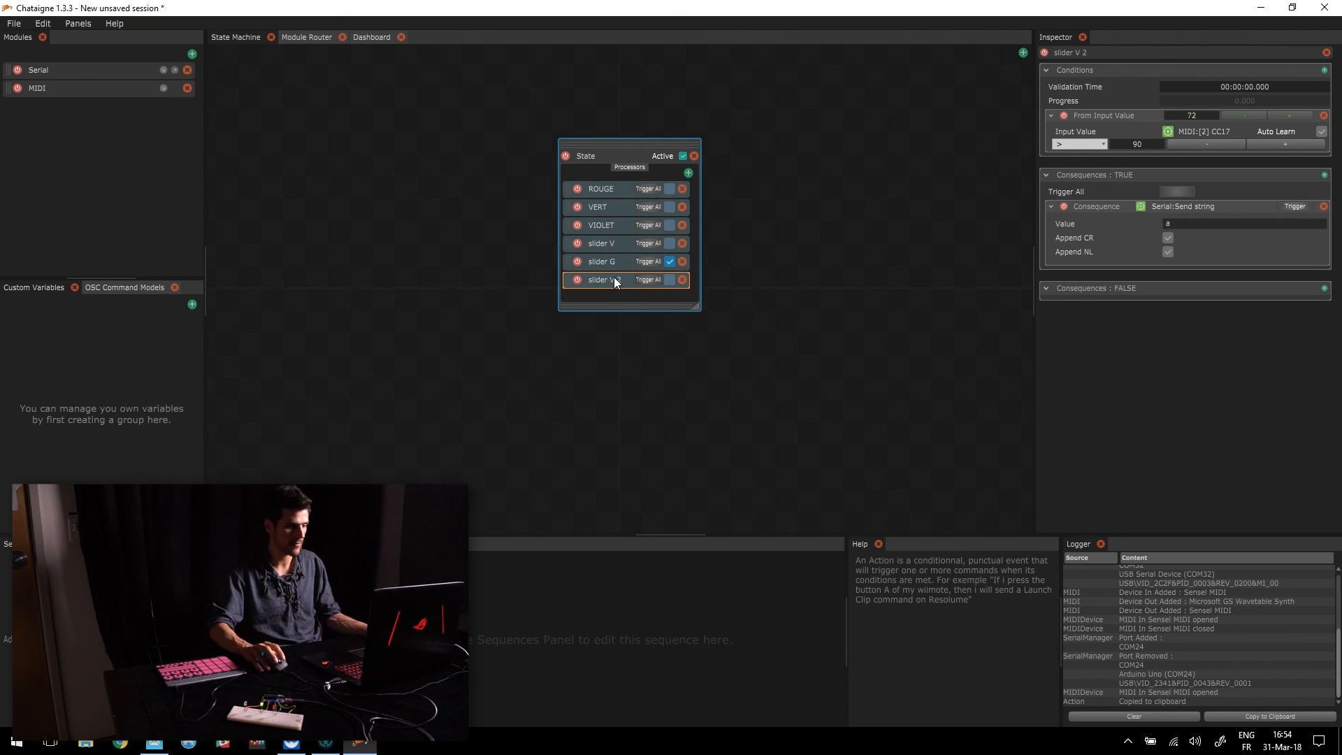
double_click(618, 278)
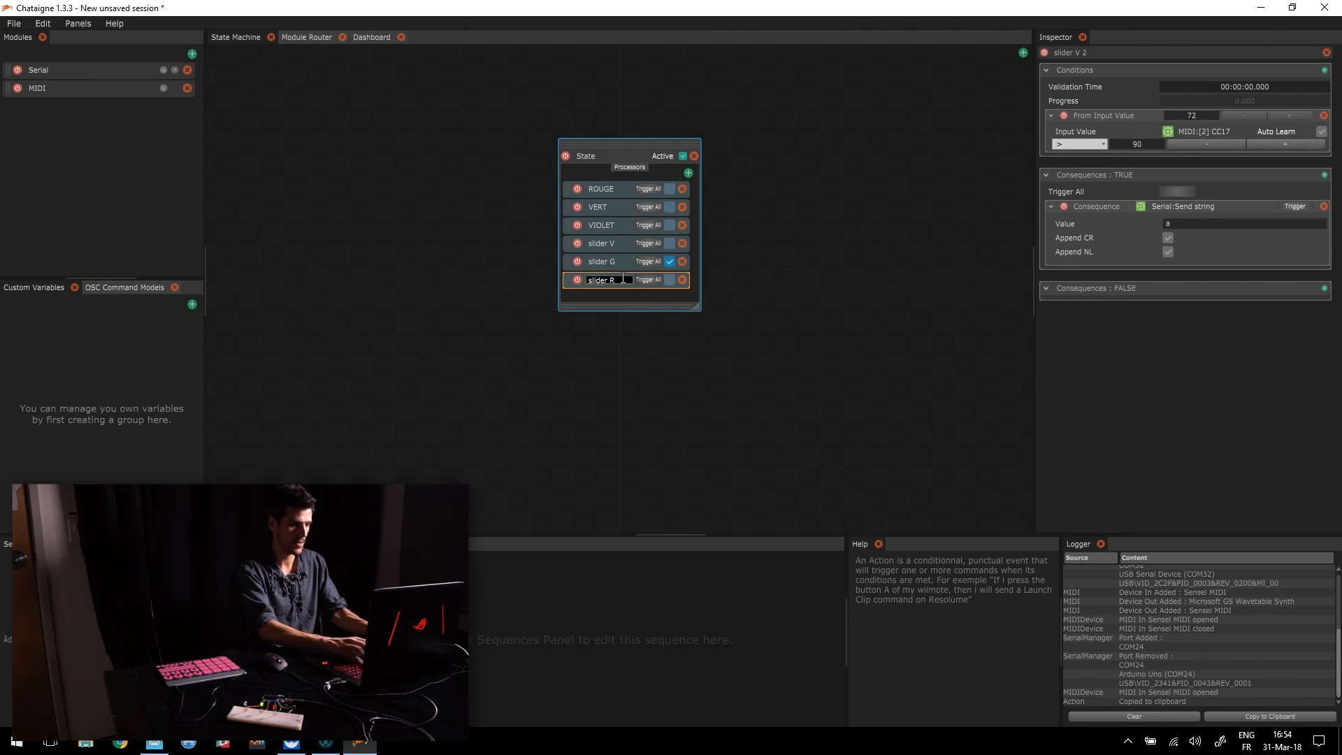
click(1195, 350)
Rename slider V as "slider Violet" and slider G as "slider Vert".
double_click(621, 244)
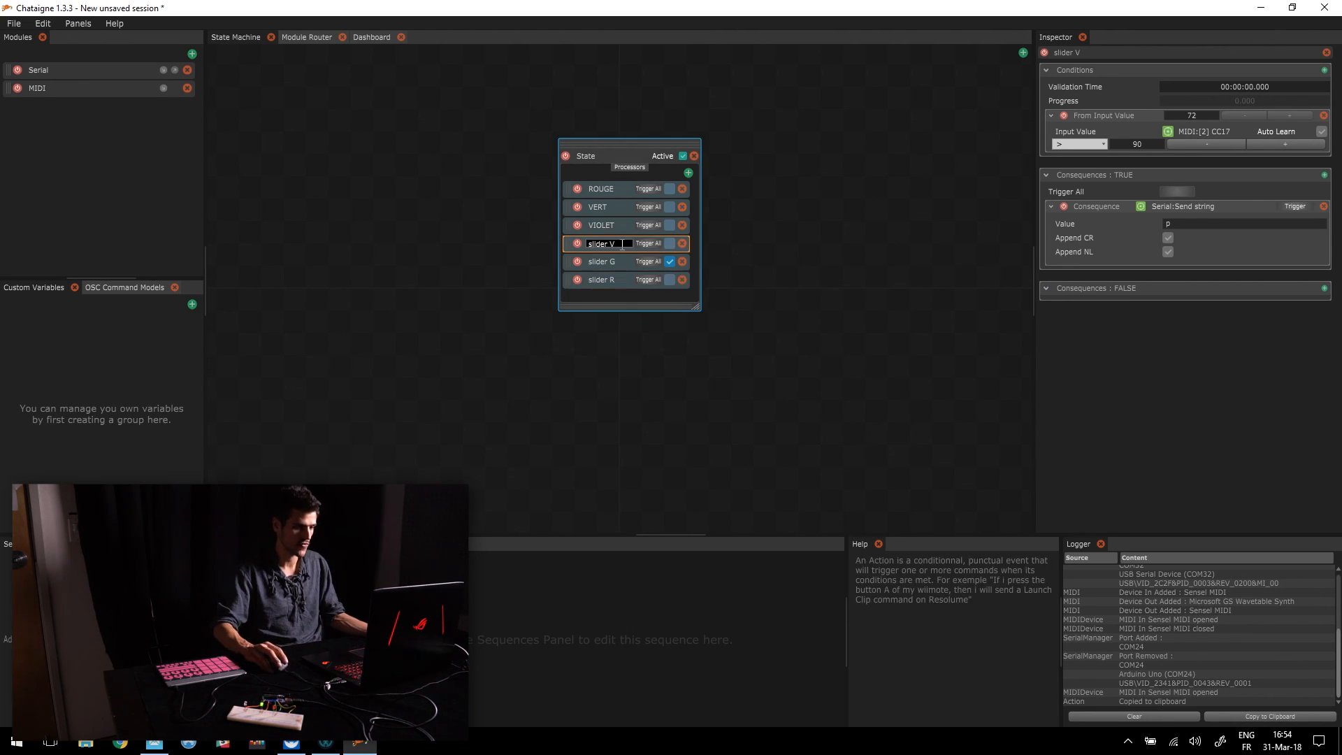
text(Violet)
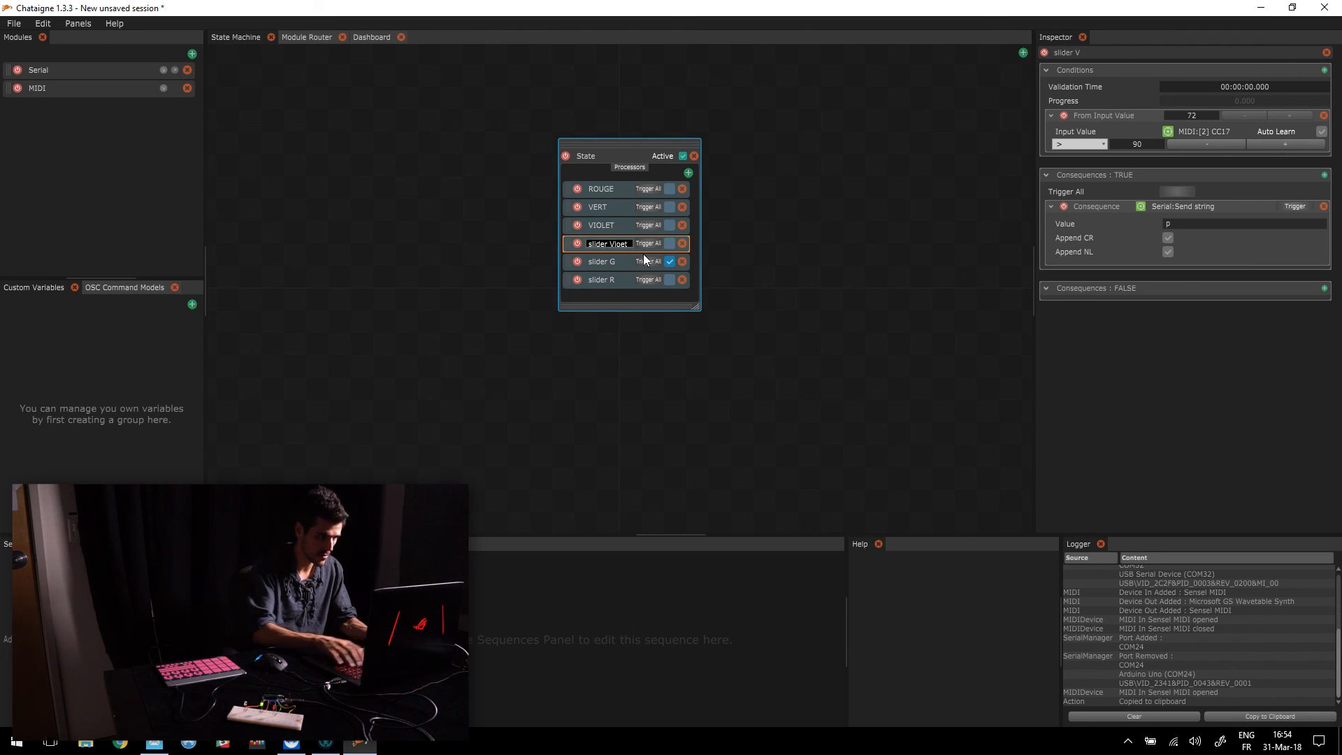
key(BackSpace)
key(BackSpace)
text(let)
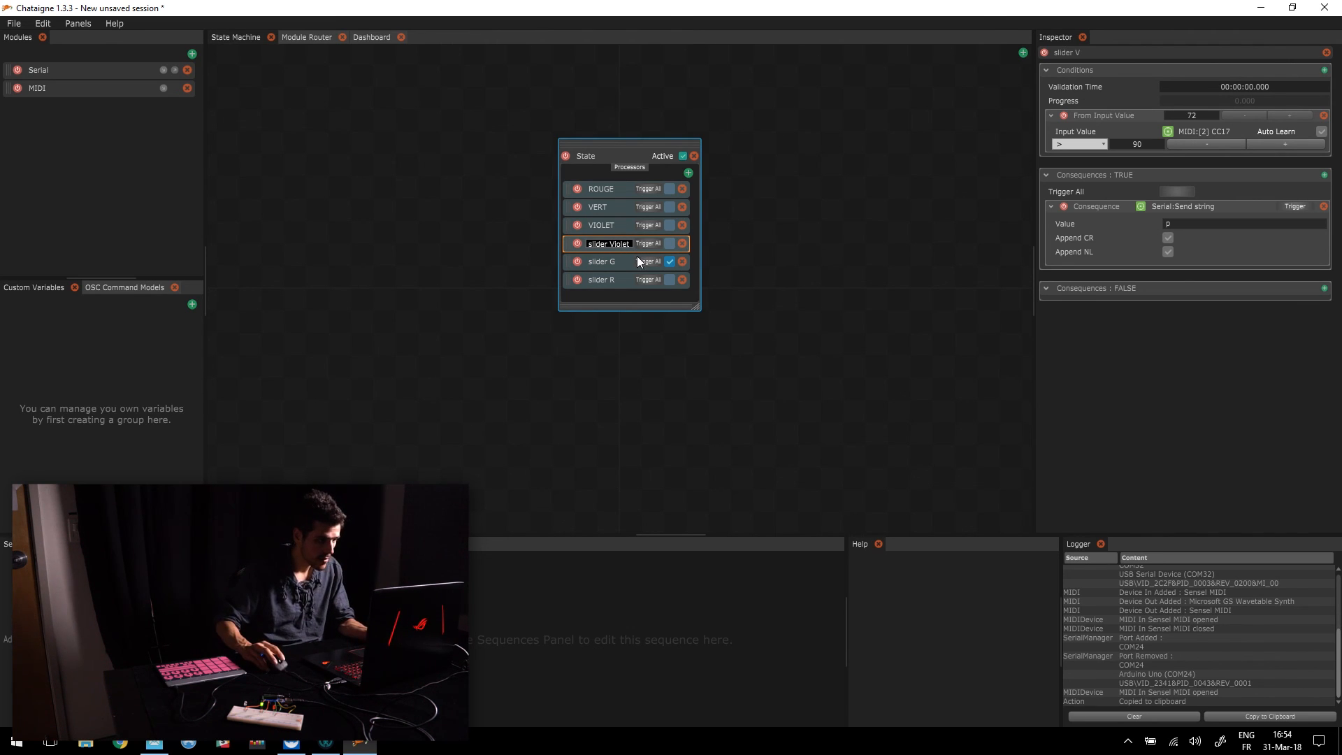
click(624, 264)
click(629, 264)
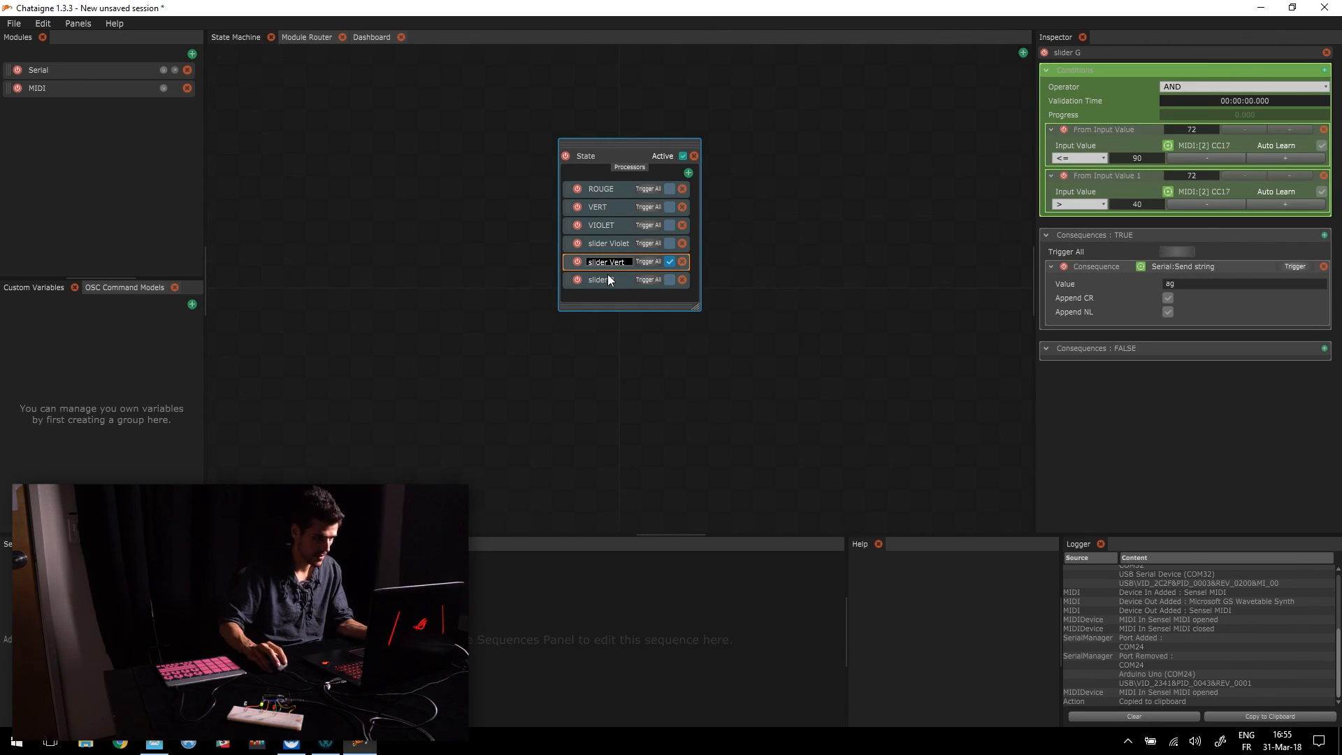
Rename slider R as "slider Rouge" and widen the state box on the State Machine canvas.
click(612, 278)
double_click(617, 278)
click(622, 282)
text(ouge)
click(636, 296)
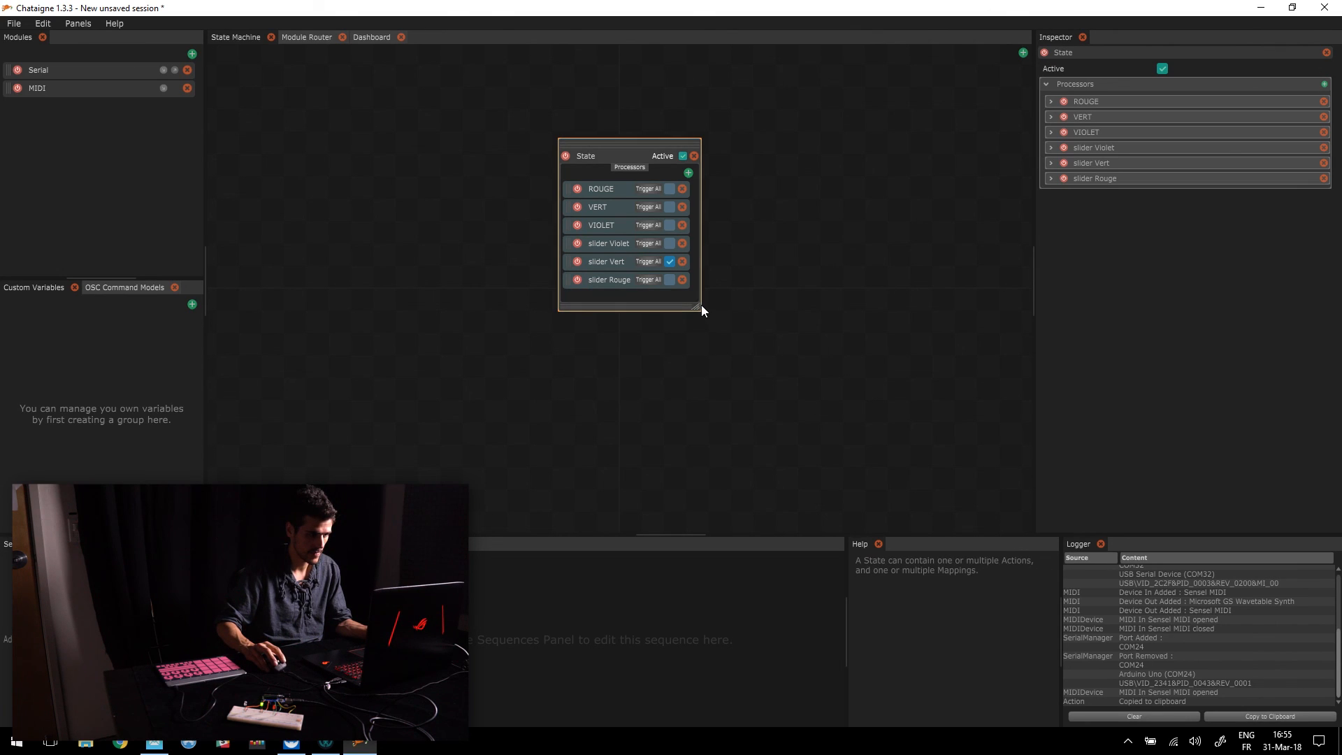
drag(698, 305, 814, 320)
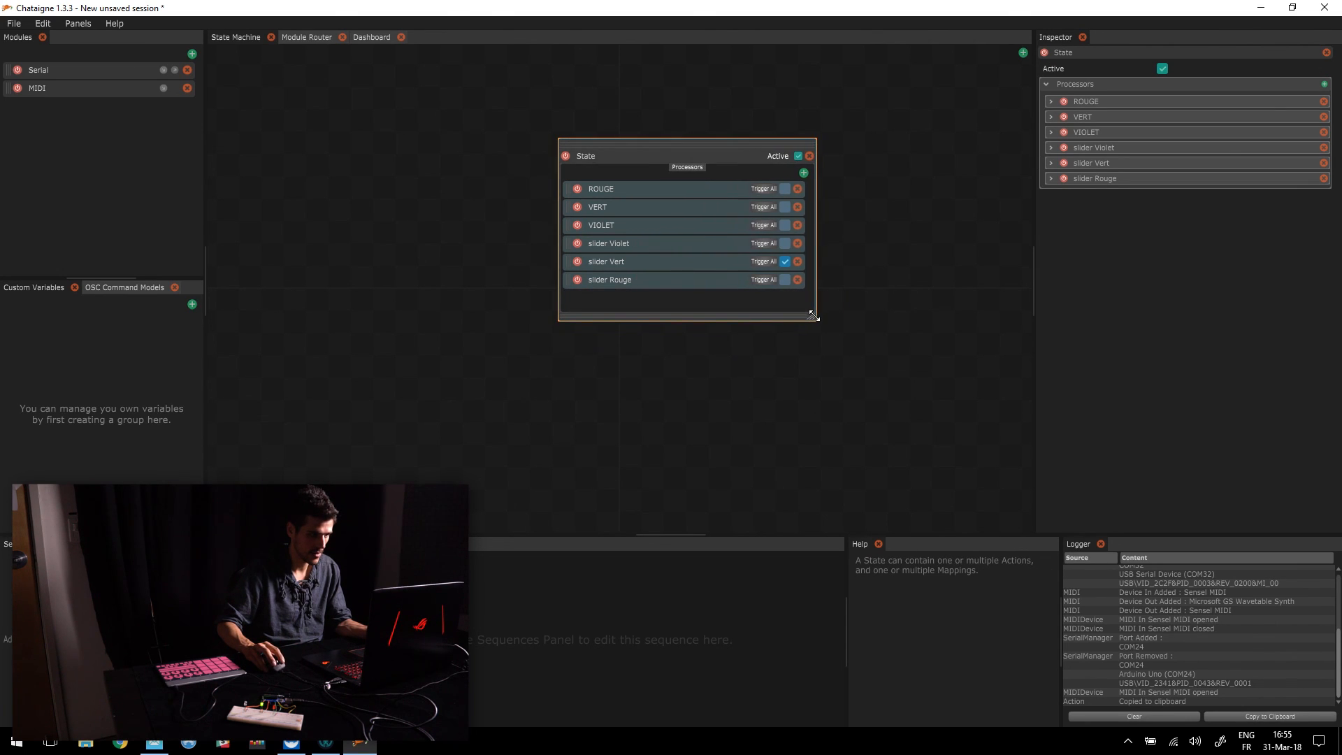
Set slider Rouge's MIDI CC17 condition to <= 40 and its TRUE Serial Send string value to "ar".
click(629, 257)
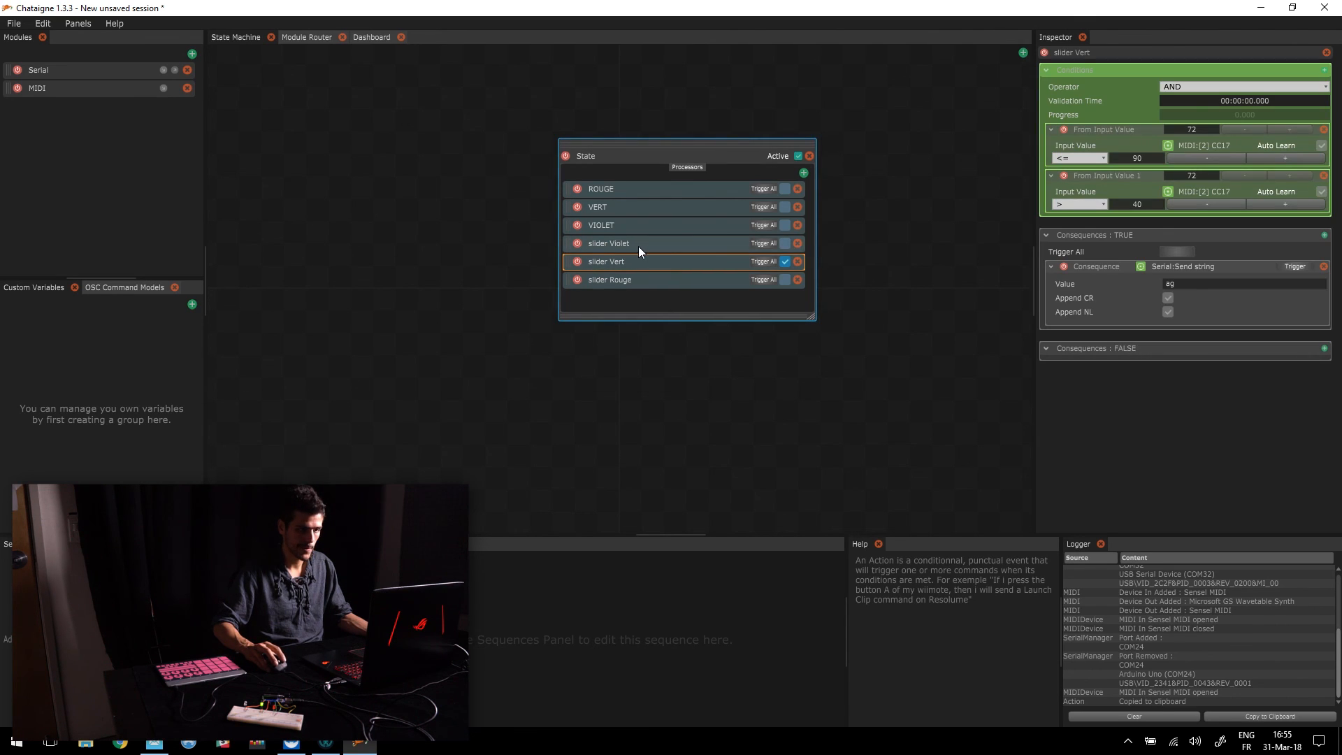
click(629, 280)
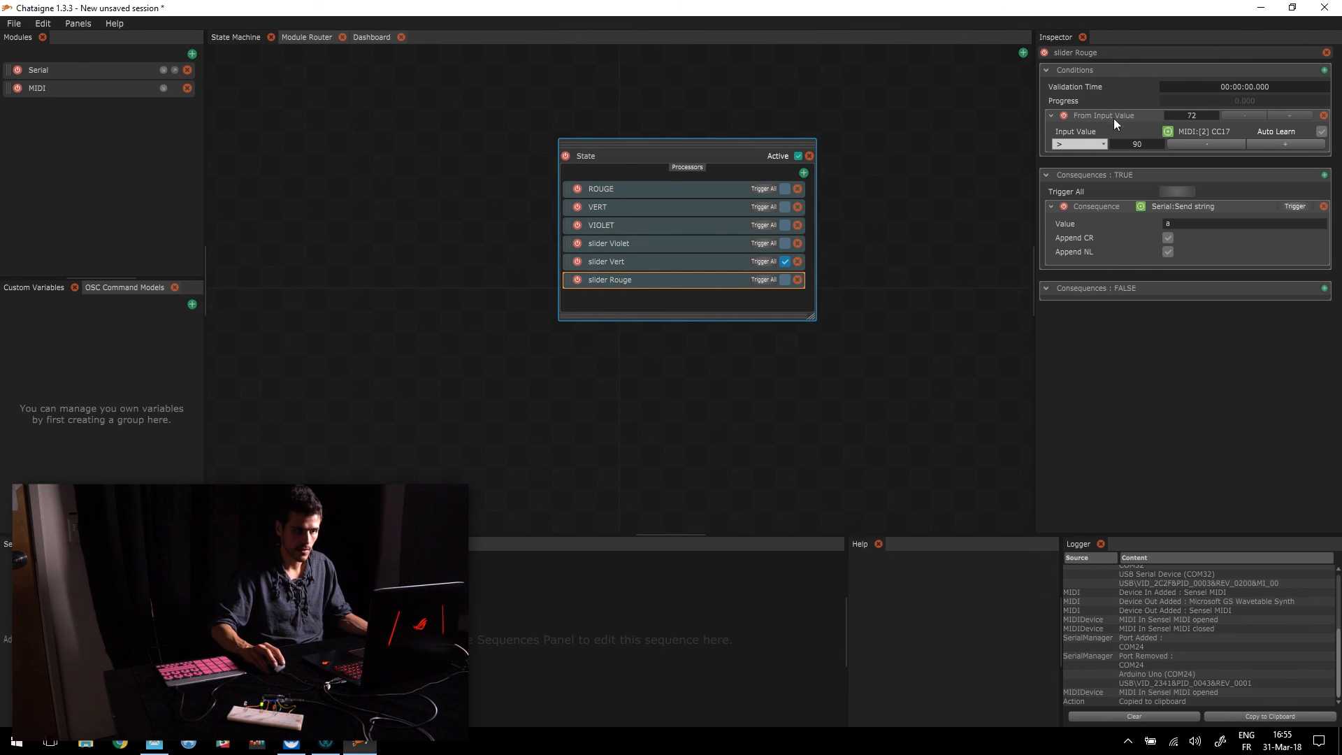
click(1102, 144)
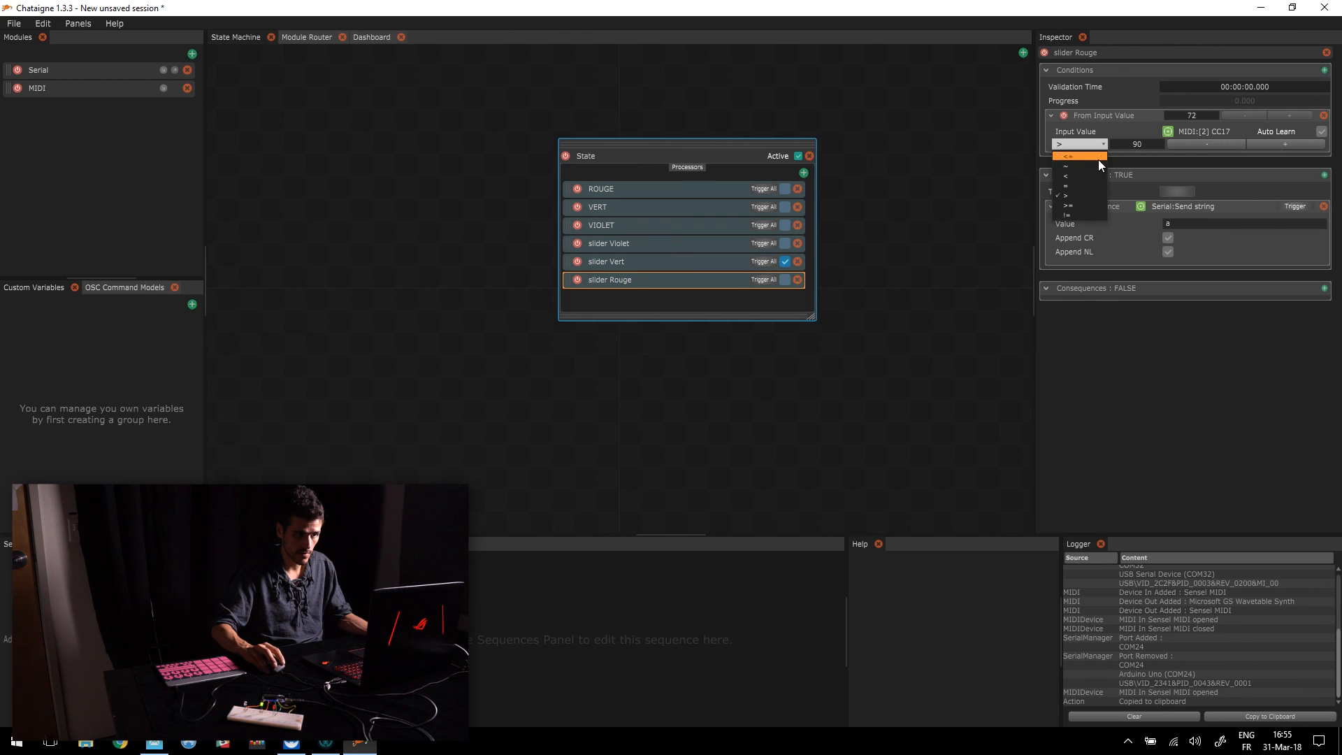
click(1098, 156)
double_click(1139, 144)
text(40)
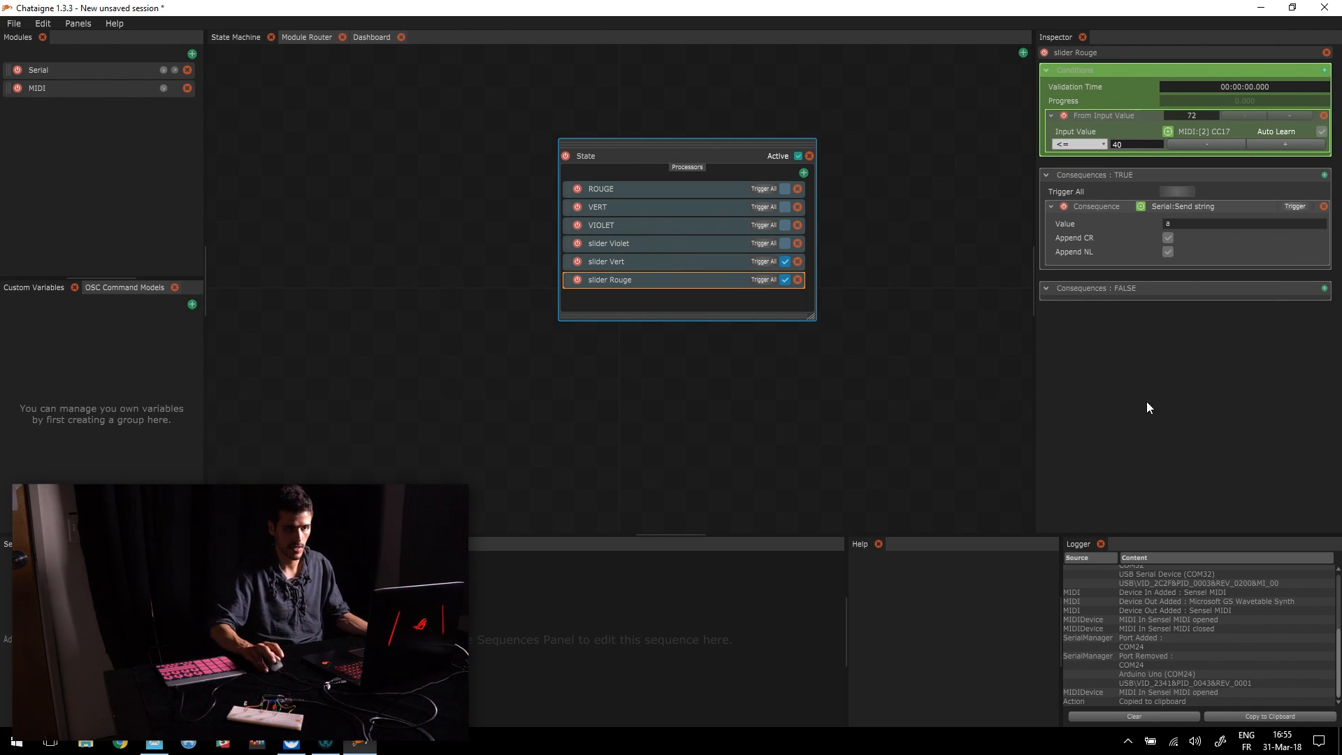
key(Return)
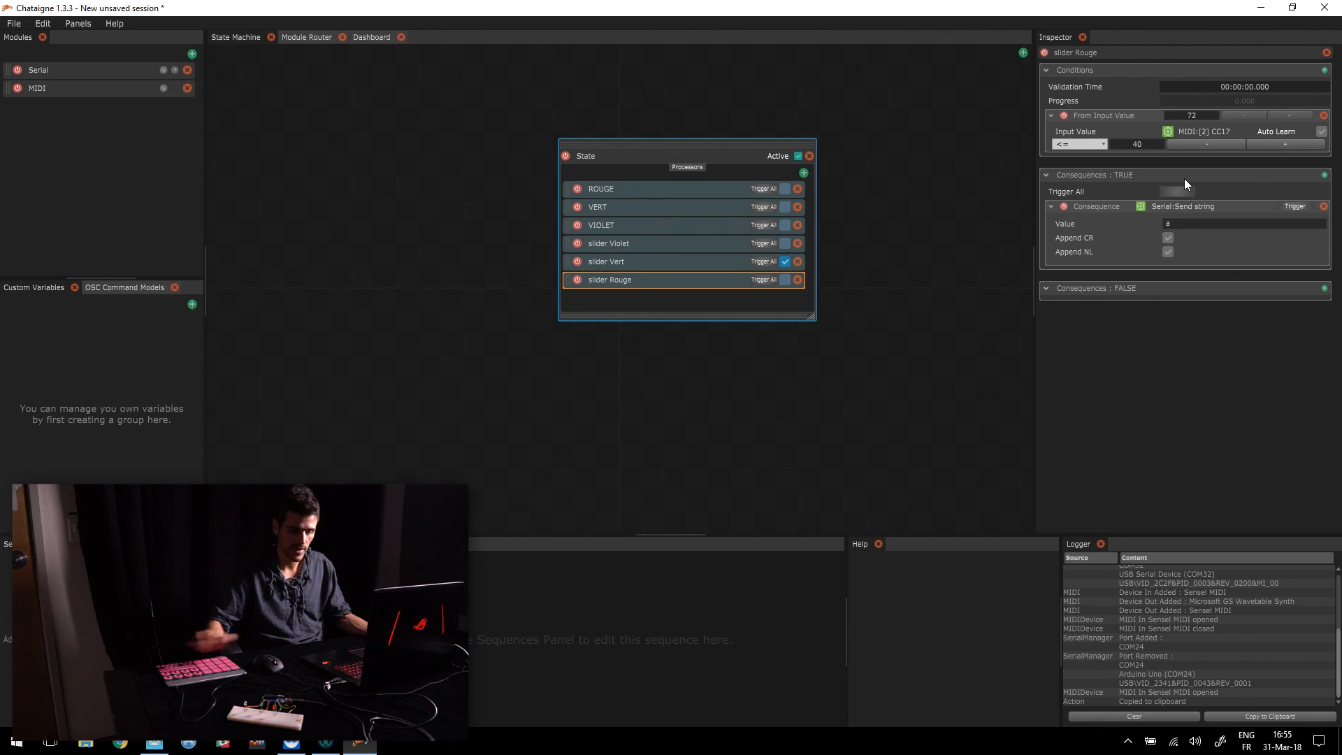
double_click(1168, 225)
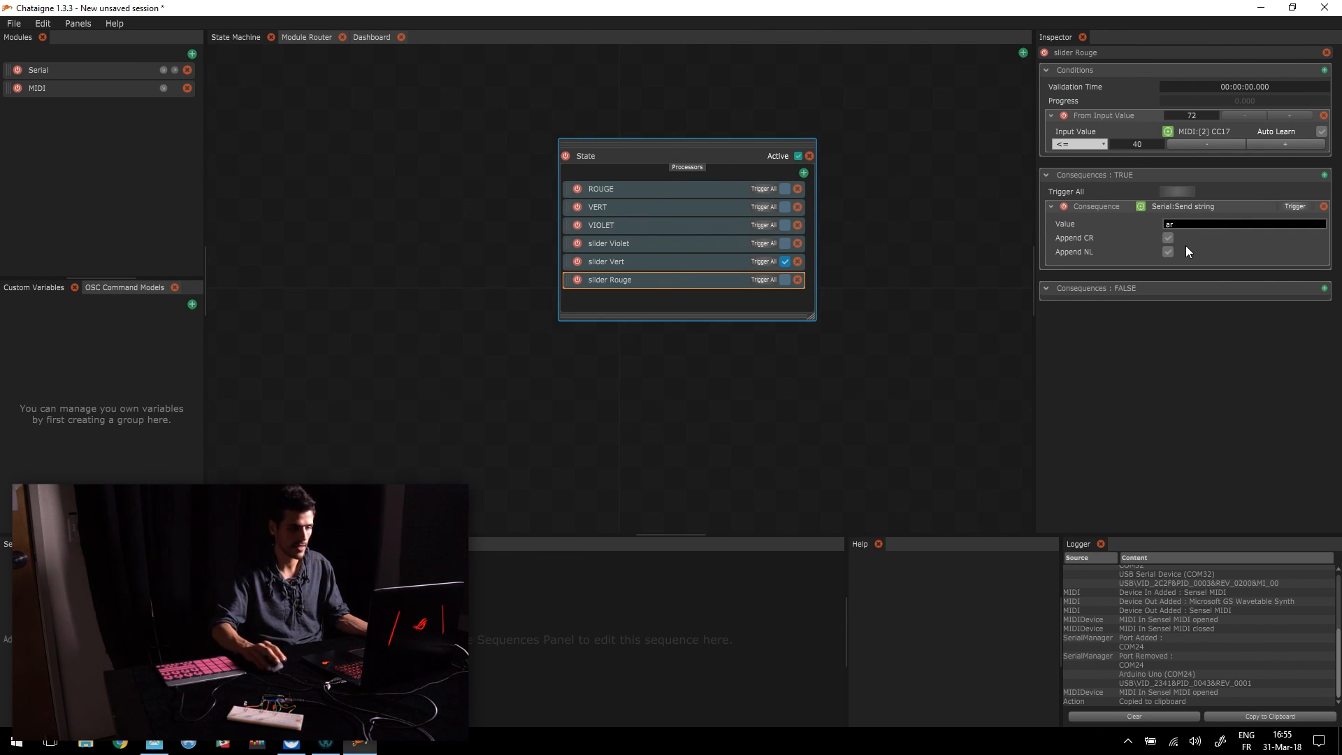
Set slider Violet's TRUE Serial Send string value to "ap", then reselect slider Rouge to check its settings.
click(644, 249)
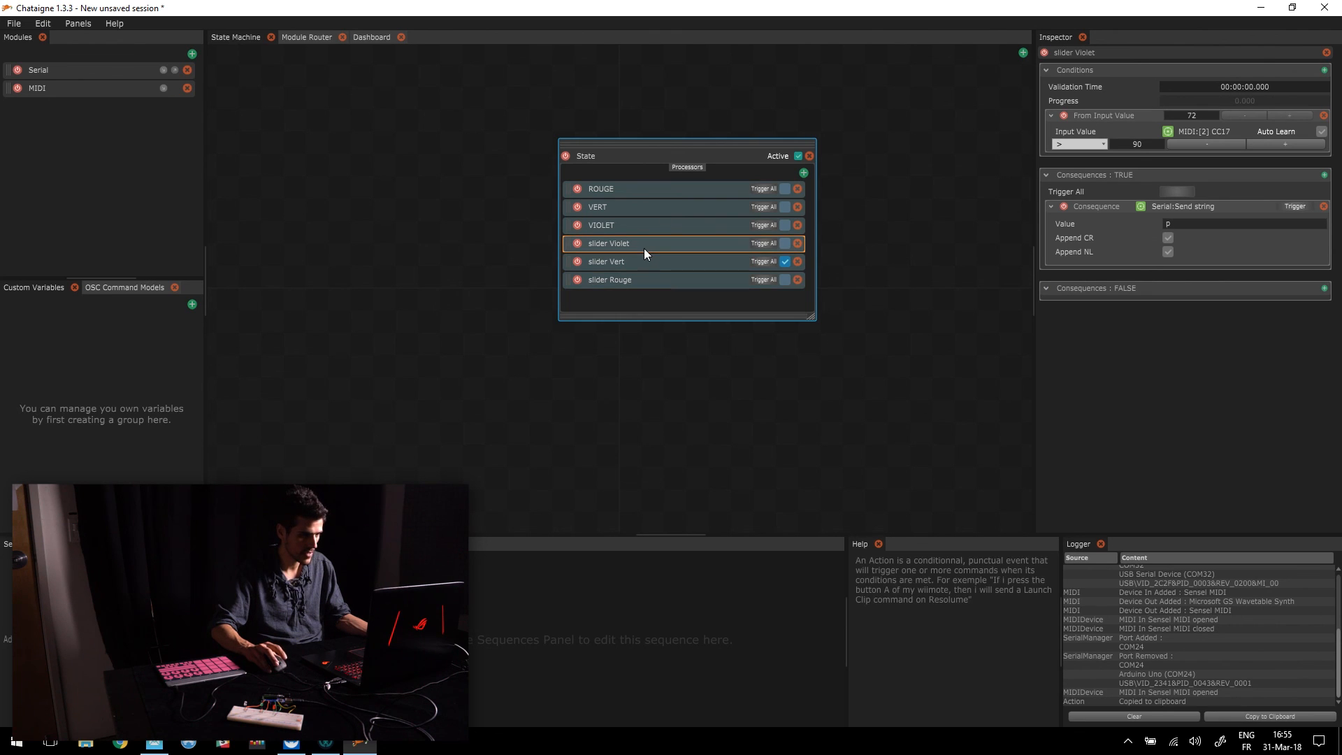
double_click(1191, 225)
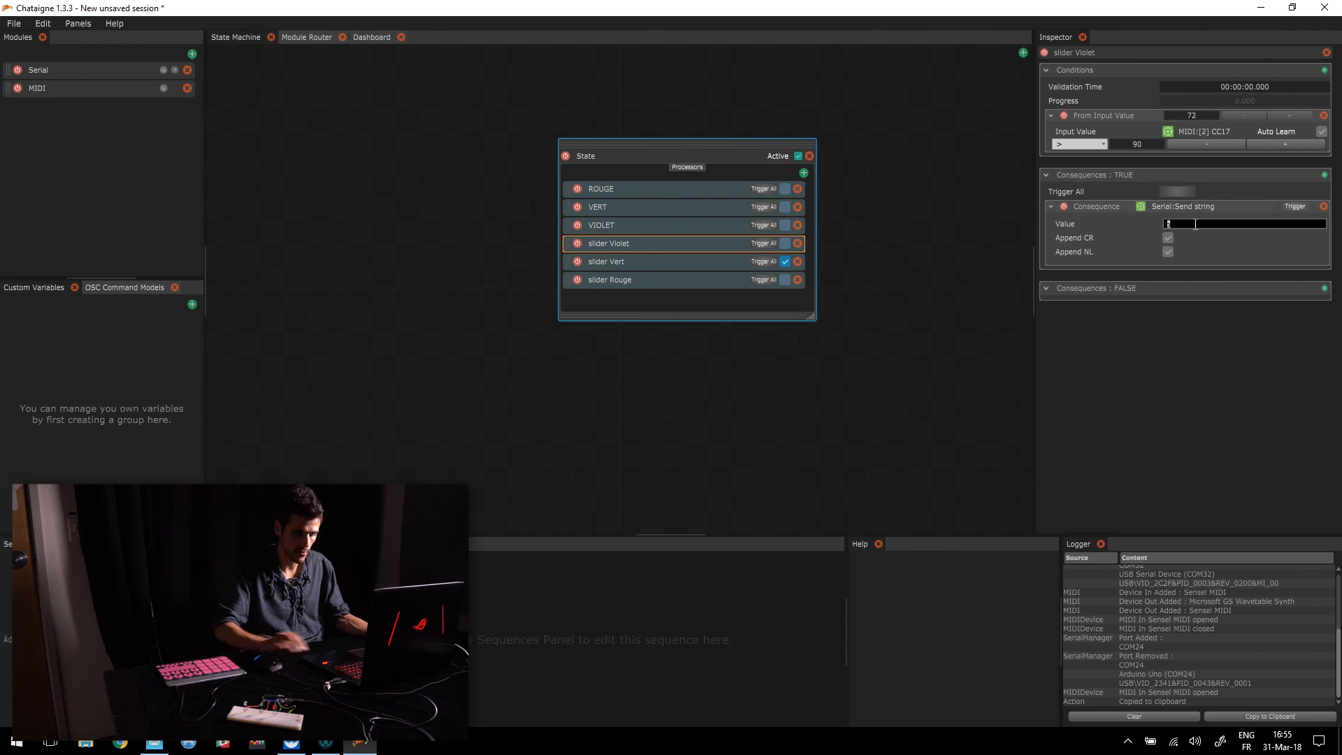
text(ap)
key(Return)
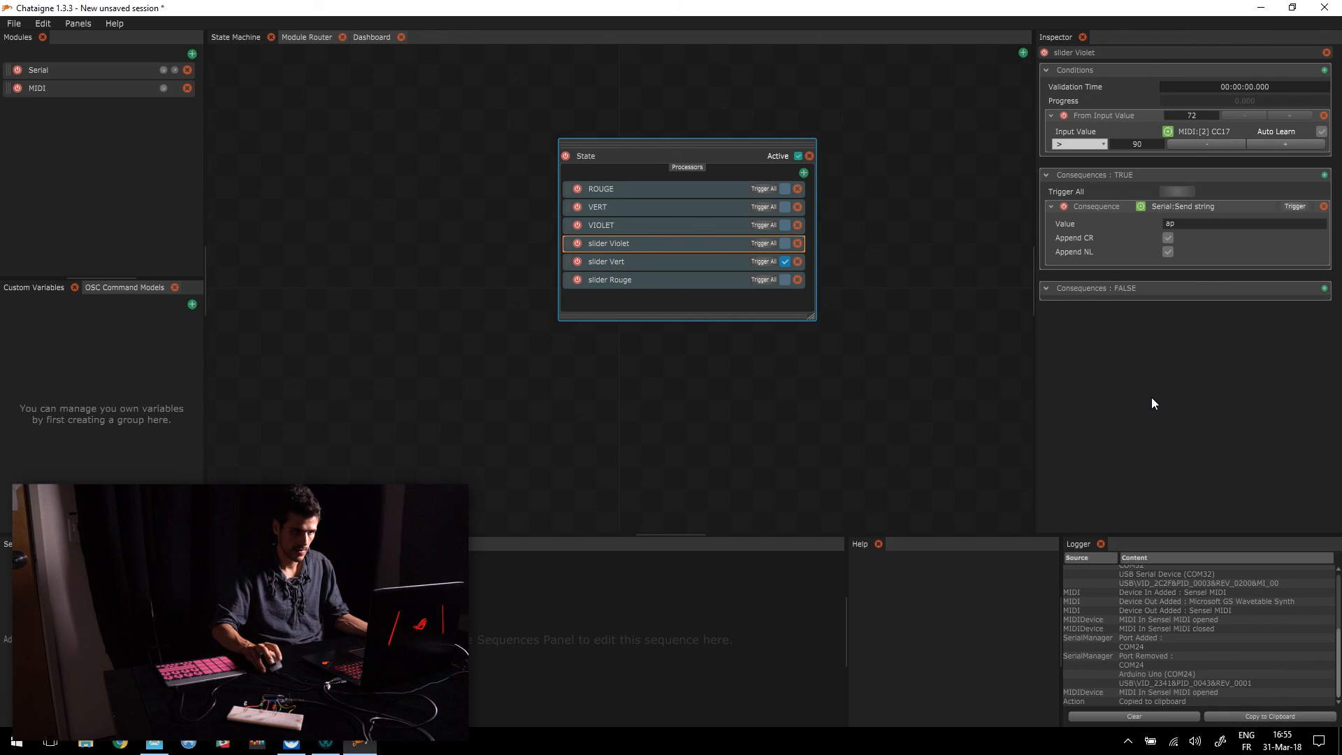
click(657, 276)
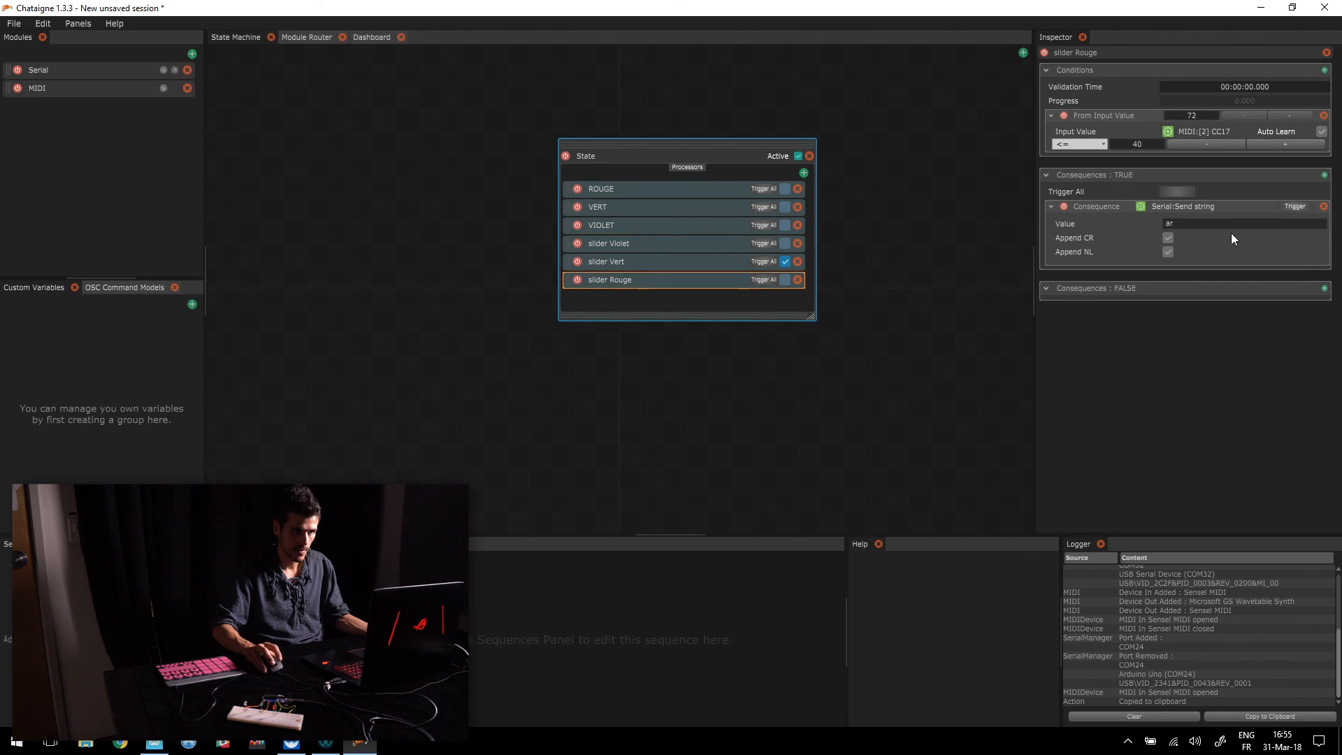